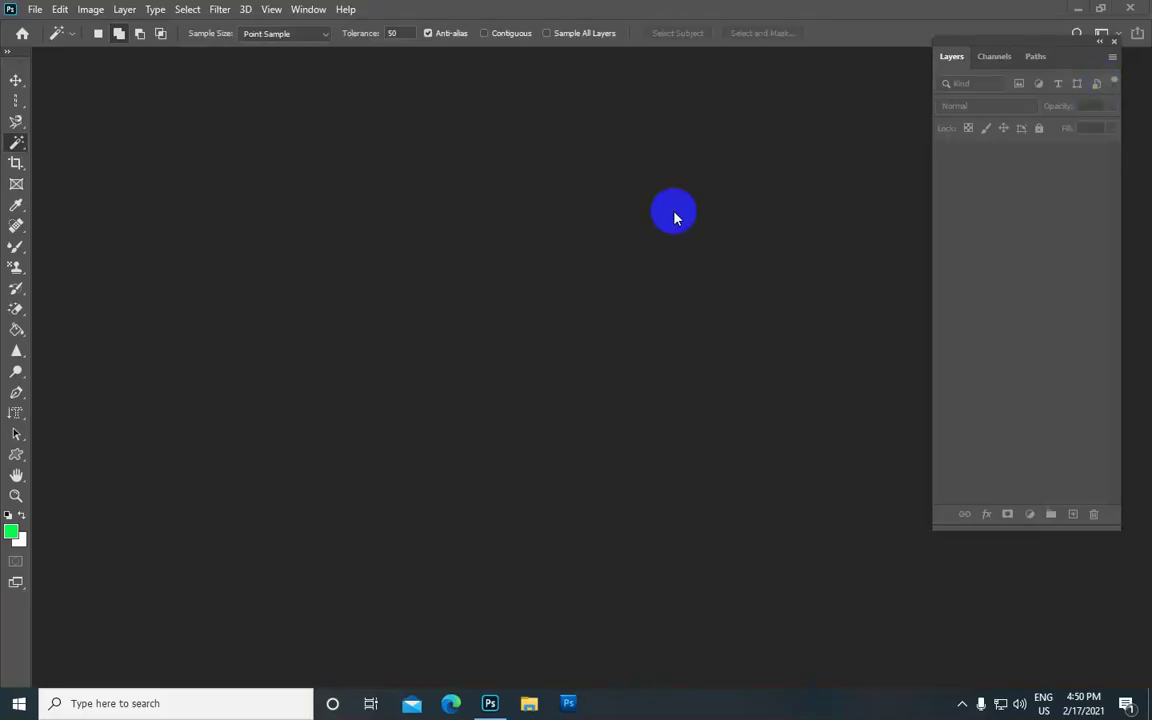
Open the File menu to begin a new document
click(34, 10)
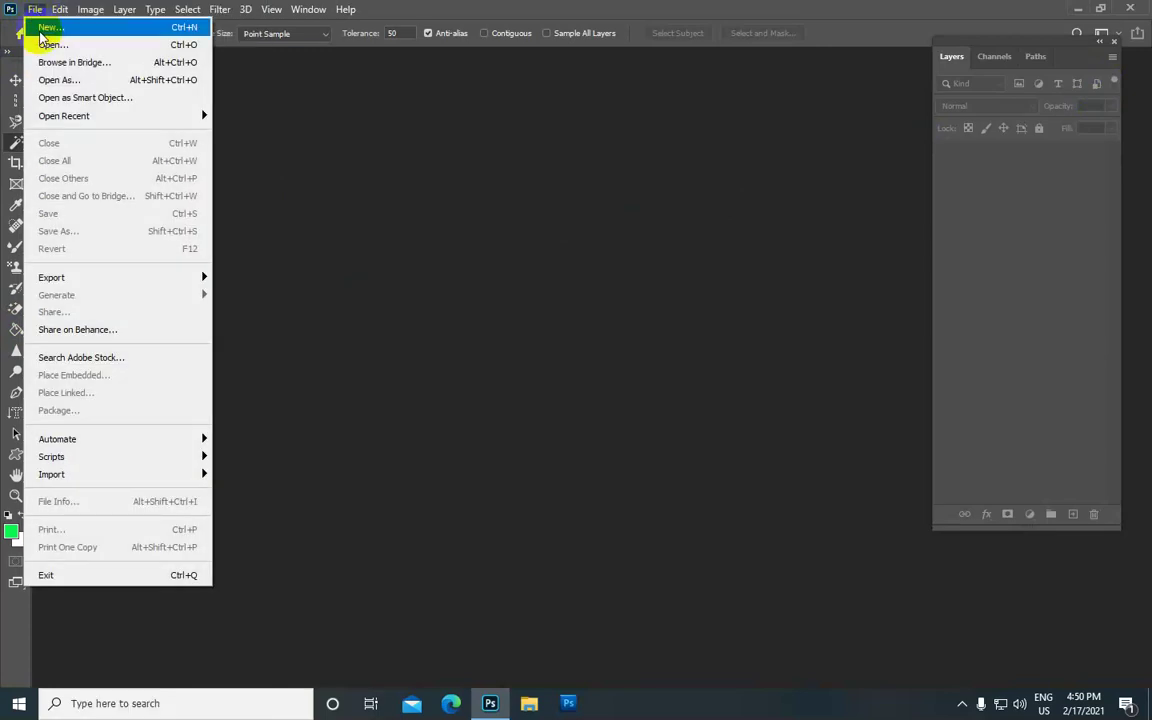
Create an A4 print document in inches (8.268 × 11.693, 300 ppi)
click(46, 28)
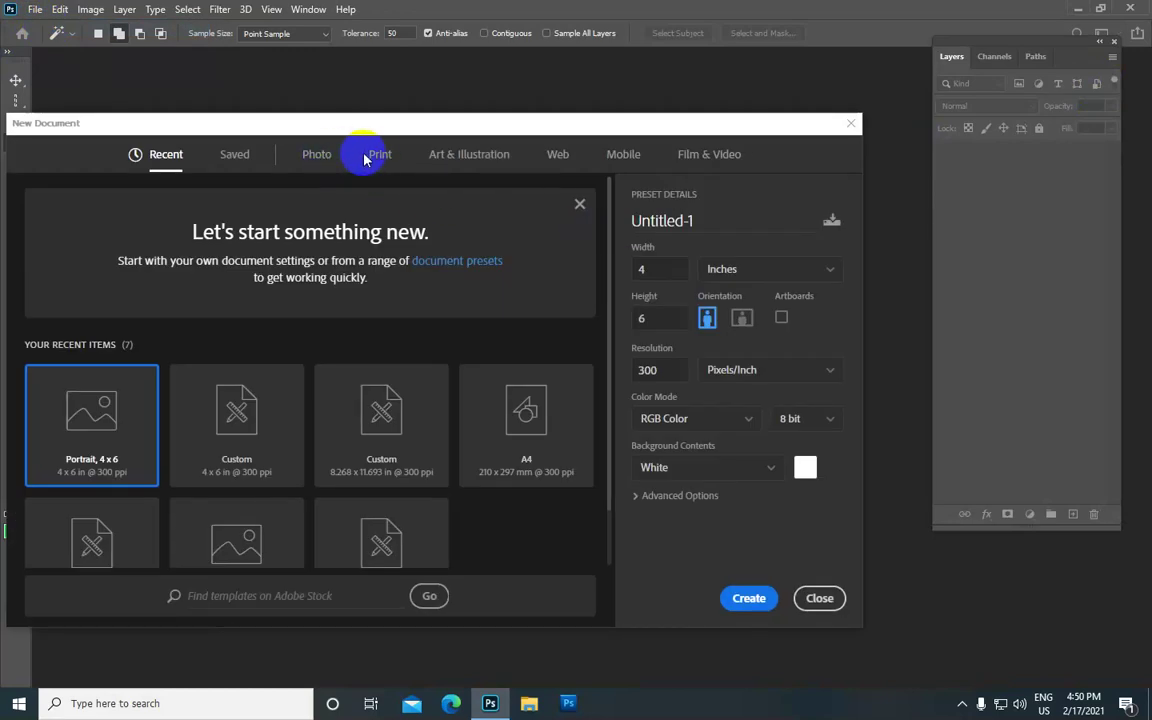
click(376, 158)
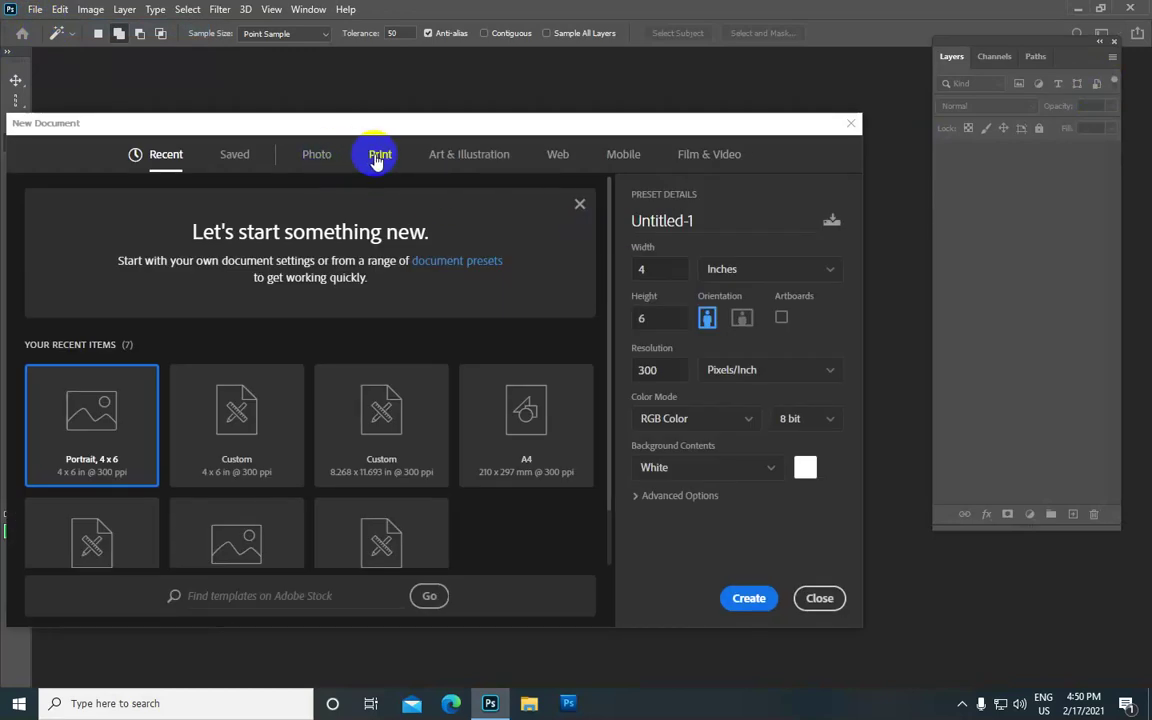
click(378, 160)
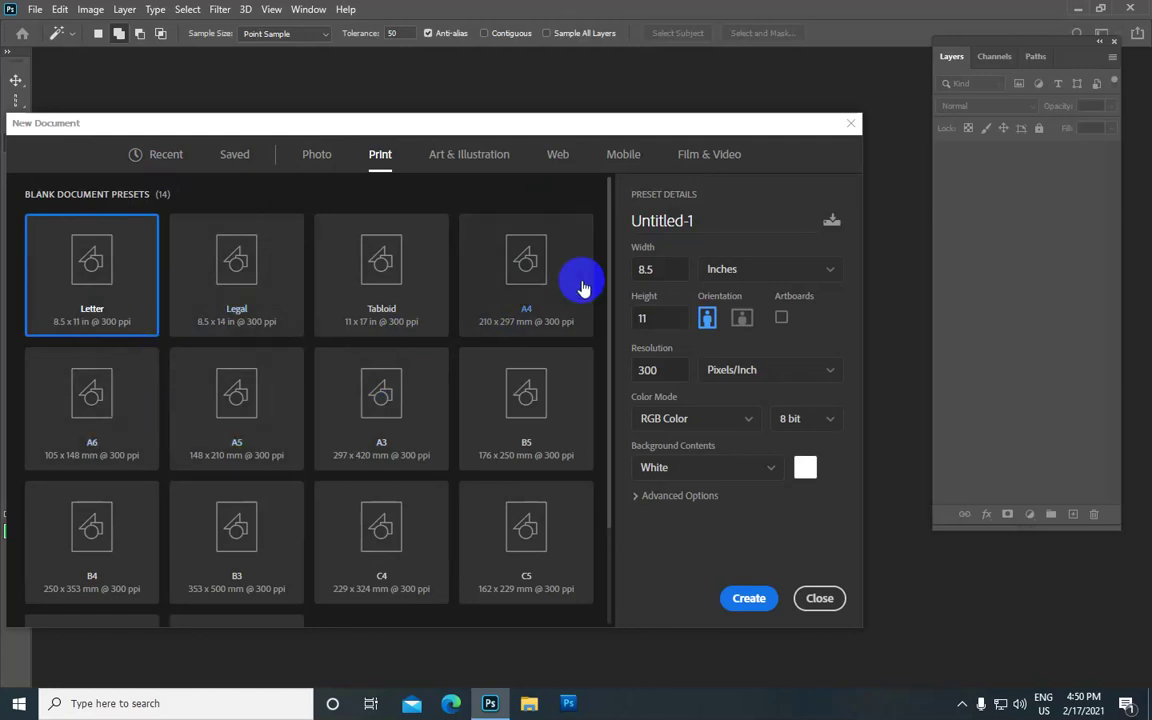
click(515, 262)
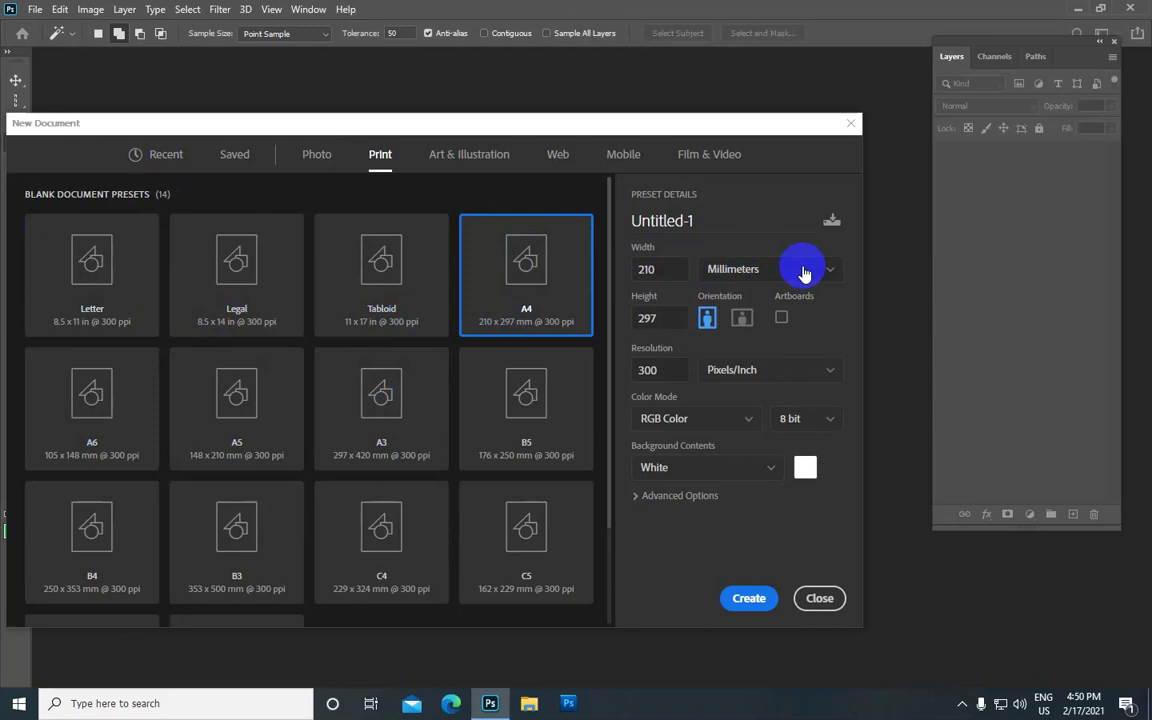
click(831, 277)
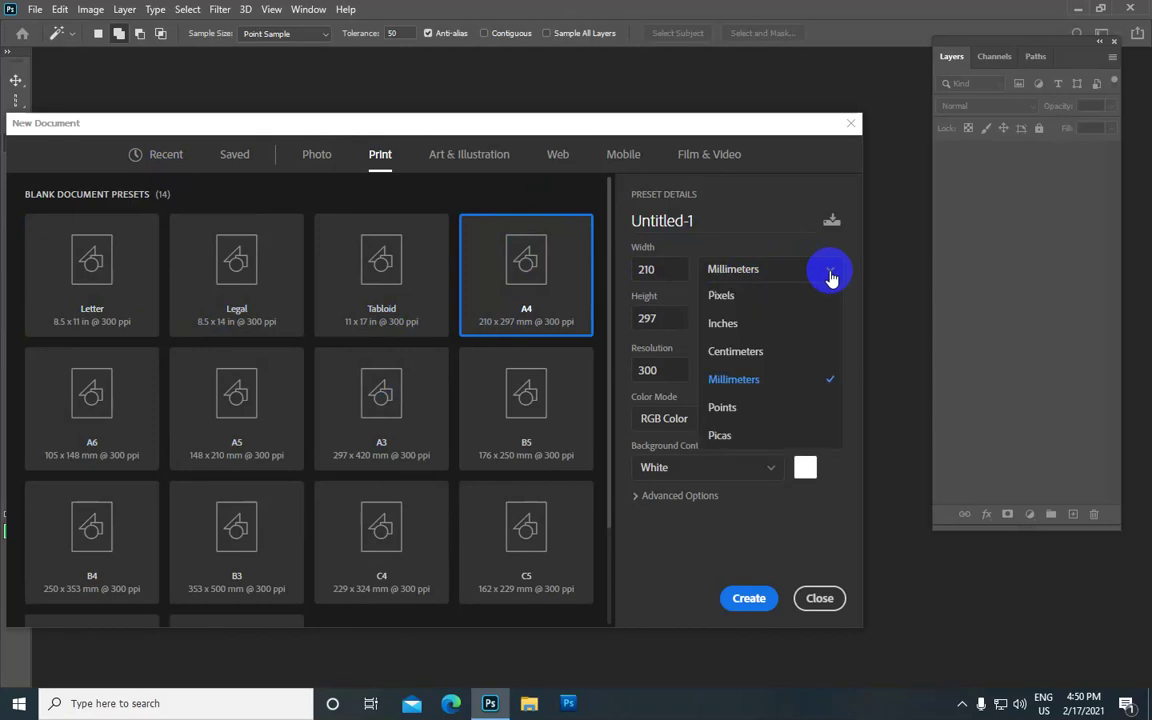
click(785, 329)
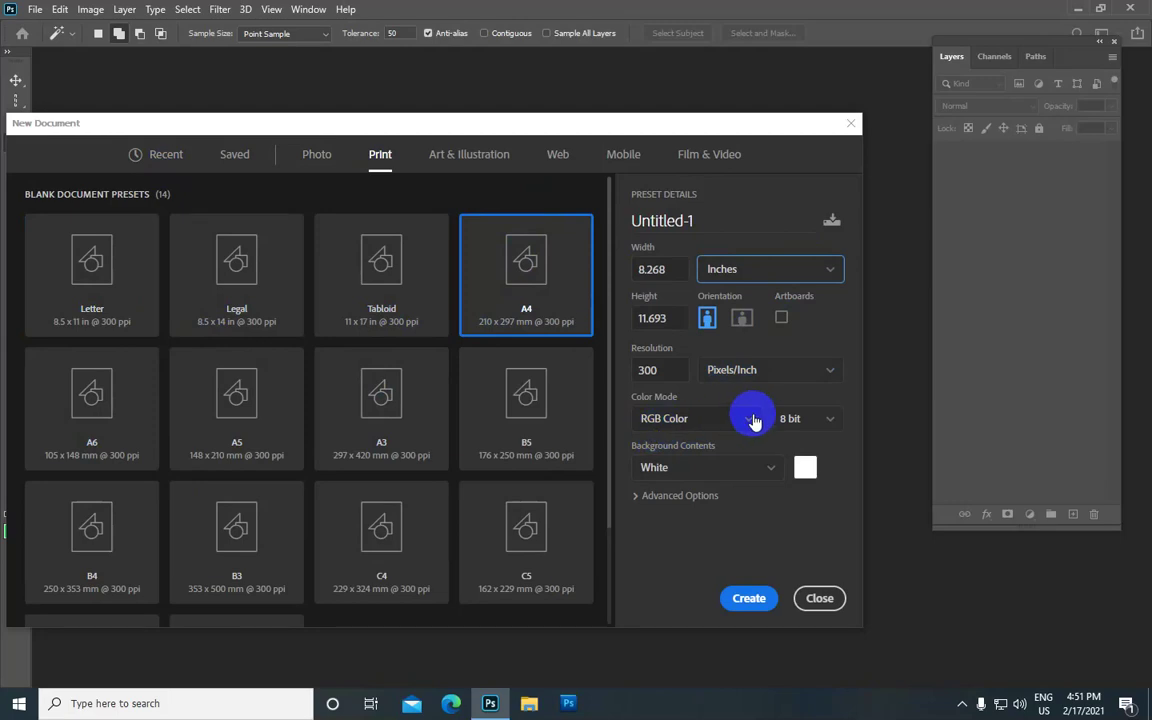
click(738, 606)
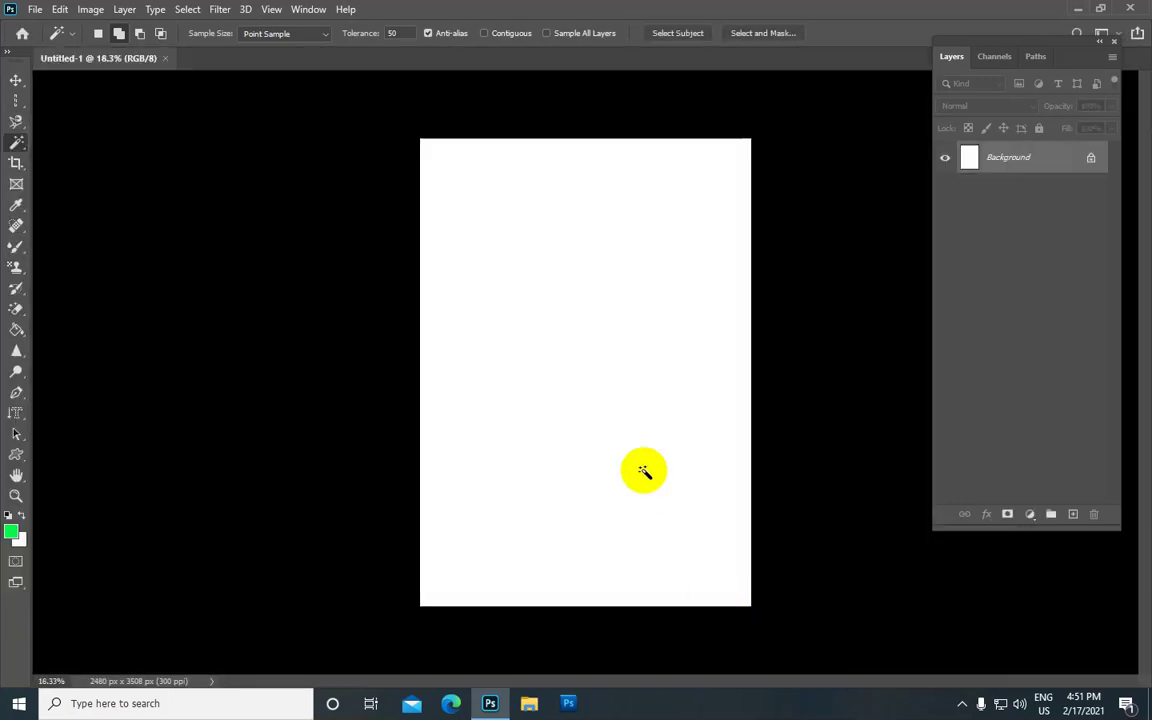
scroll(643, 471, up, 1)
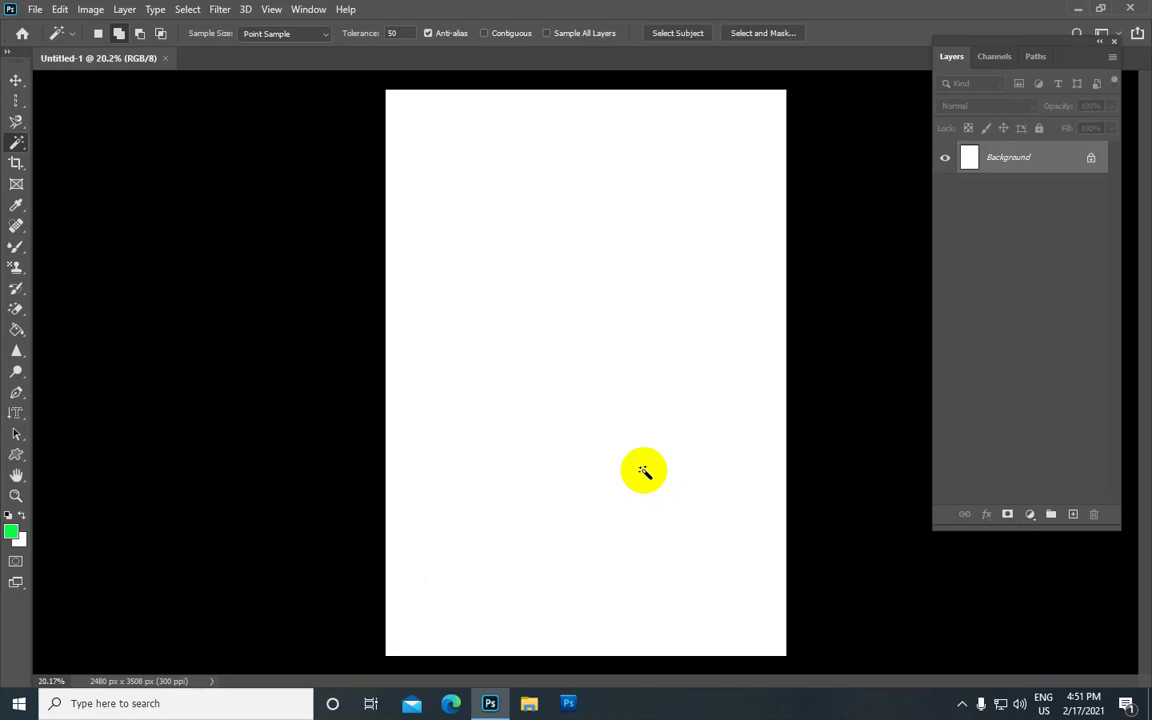
scroll(643, 471, down, 1)
scroll(591, 417, up, 2)
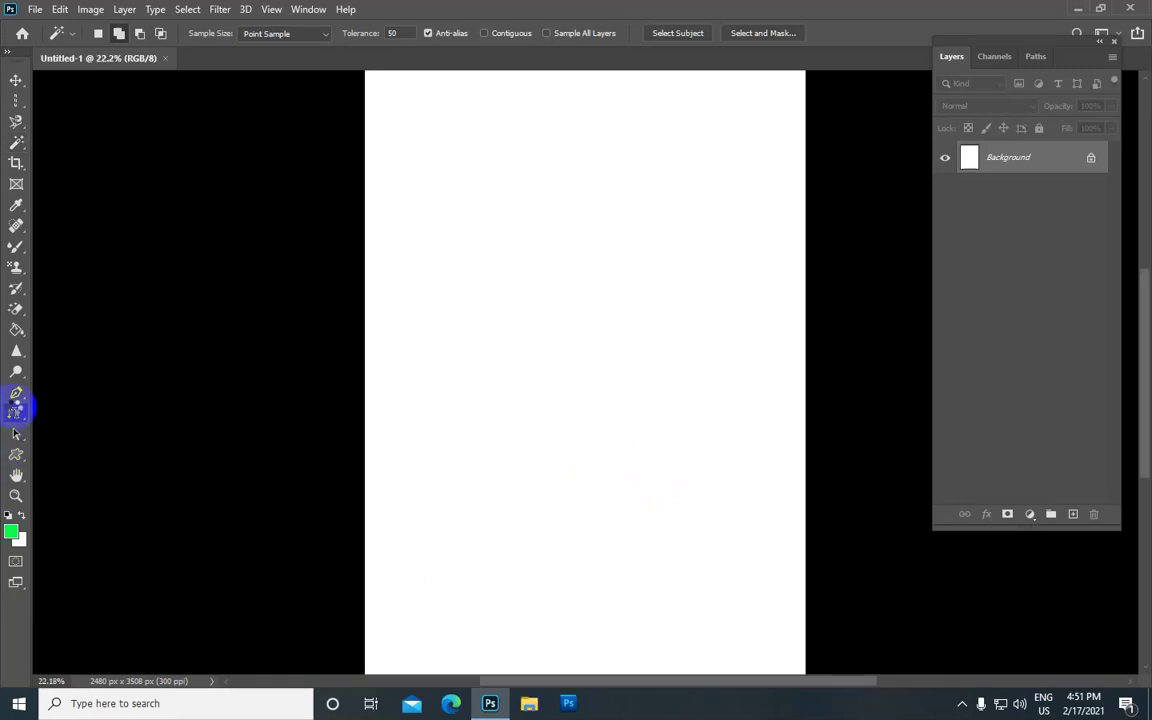
Switch to the Horizontal Type Tool and select the 80 pt font size for replacement with 72
right_click(15, 408)
click(119, 413)
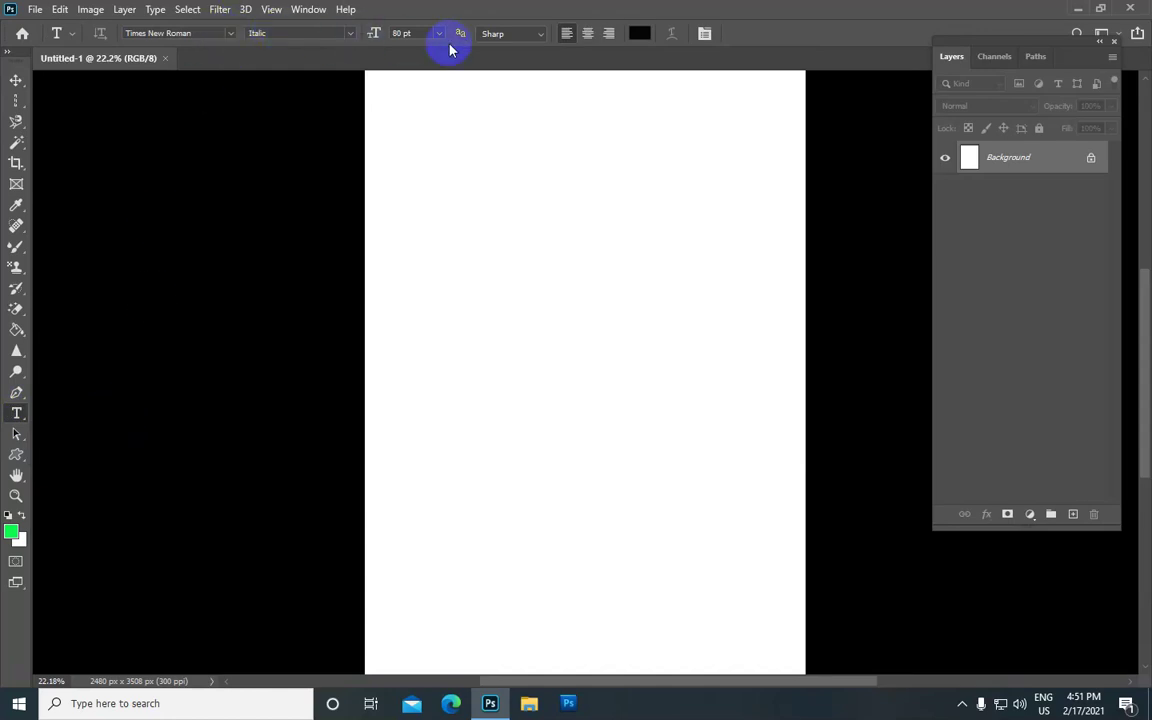
drag(420, 33, 320, 35)
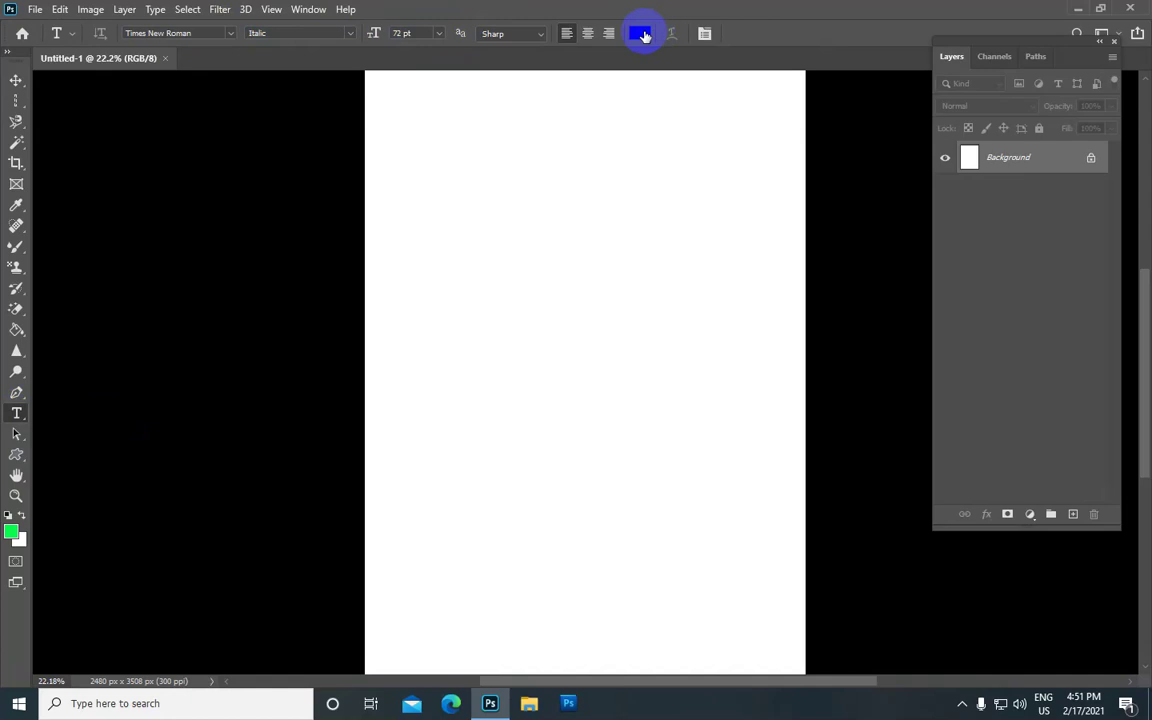
Type the italic text 'MITDC' near the page's top left and commit it
click(433, 195)
key(BackSpace)
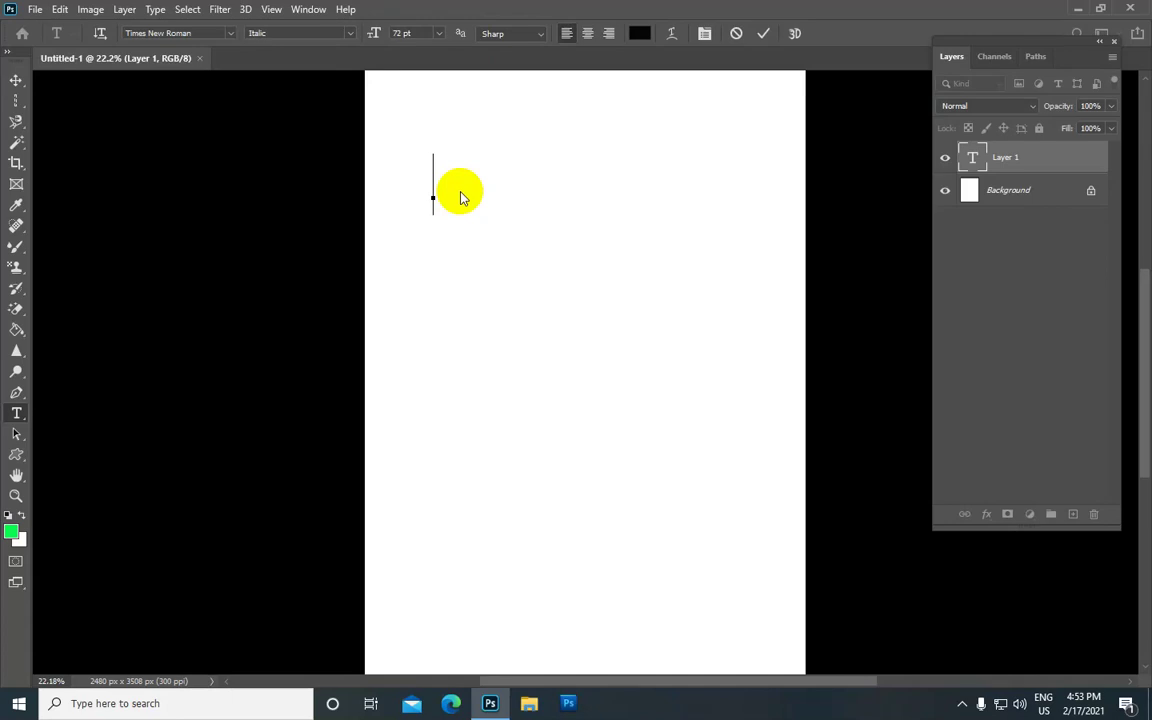
text(MI)
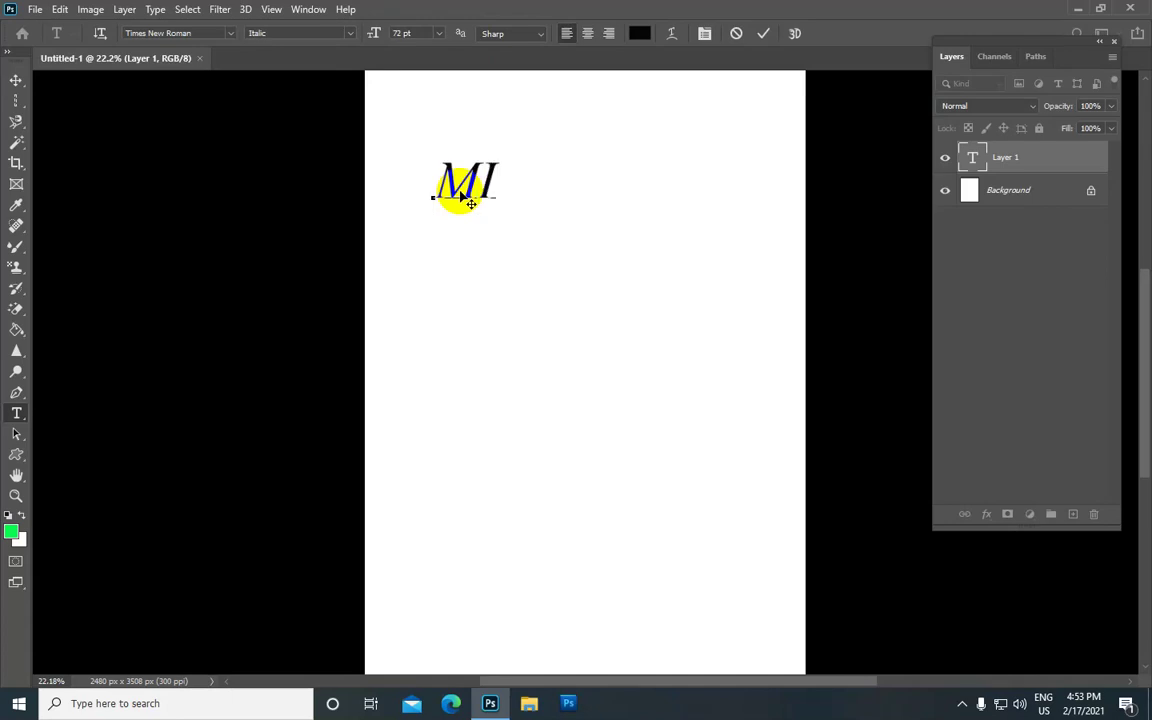
text(T)
text(D)
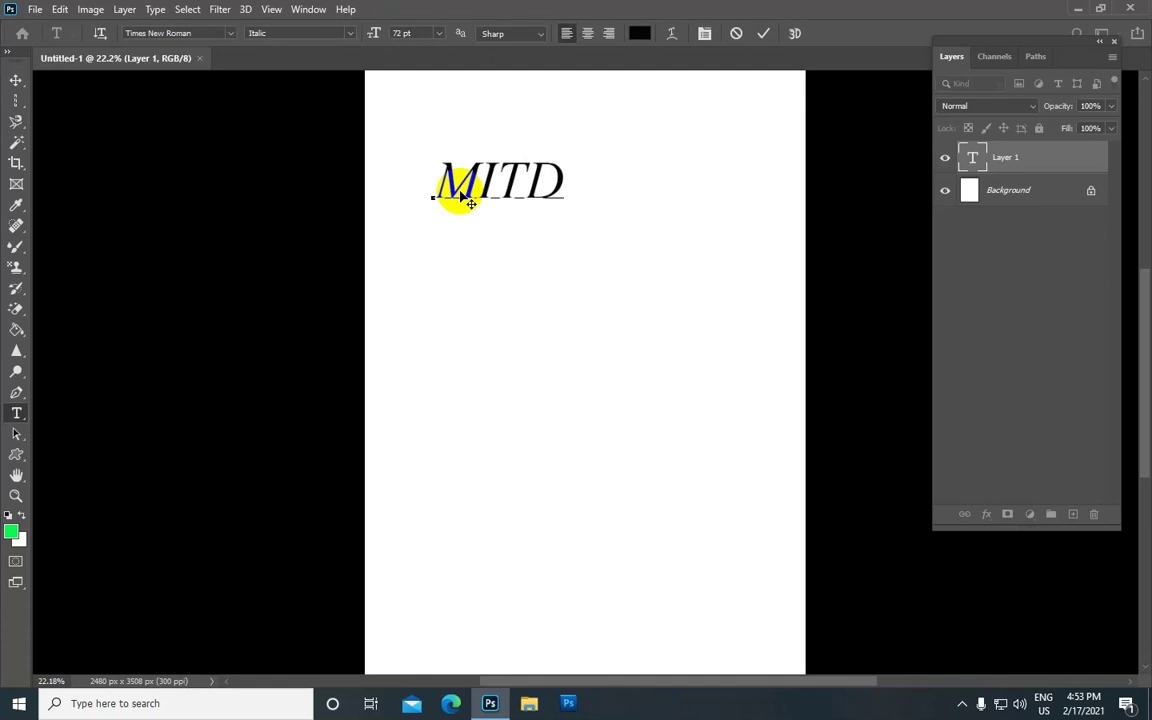
text(C)
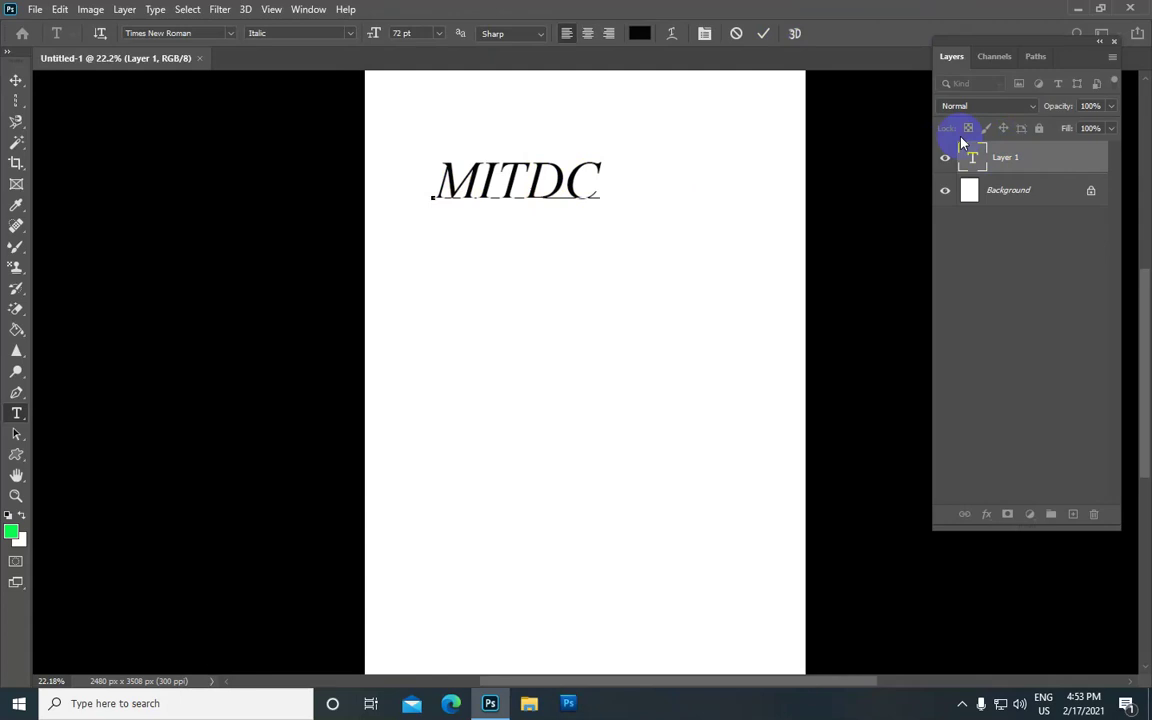
click(764, 34)
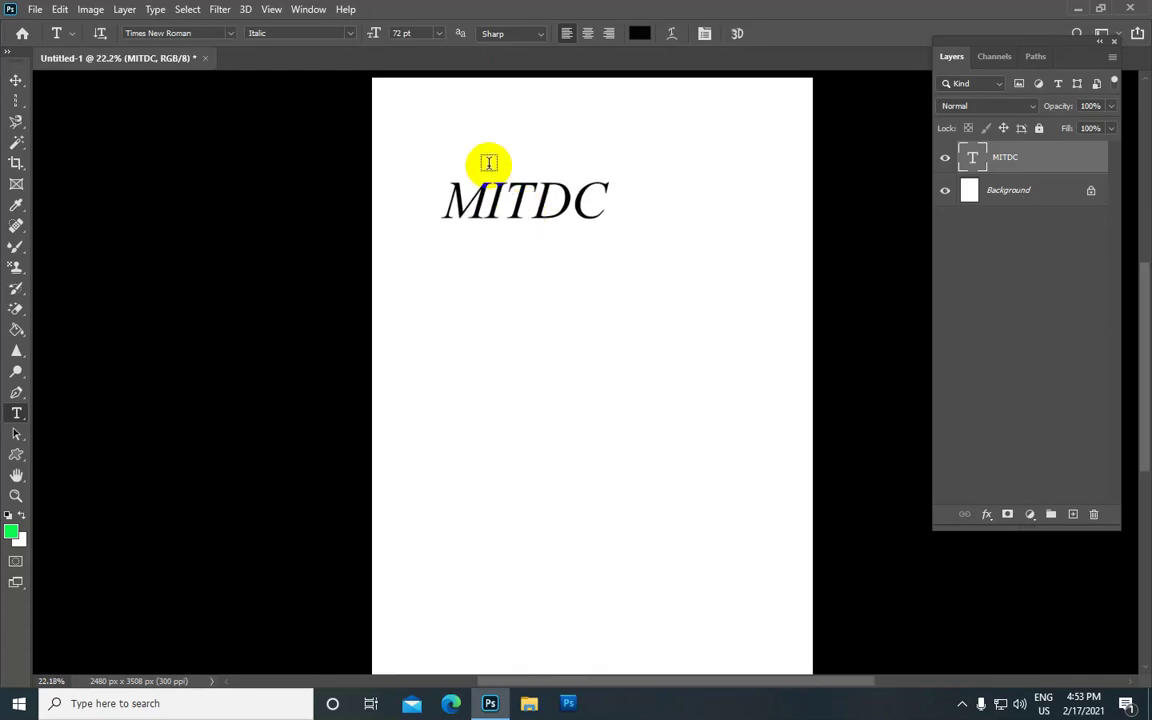
click(497, 205)
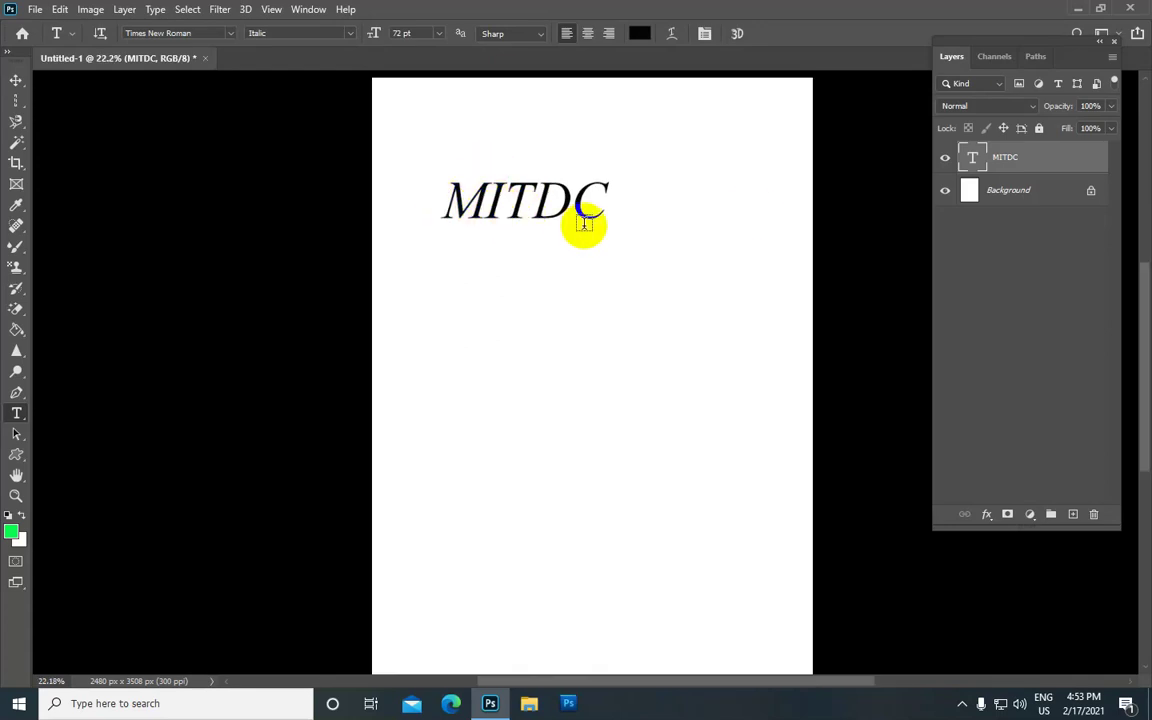
click(973, 155)
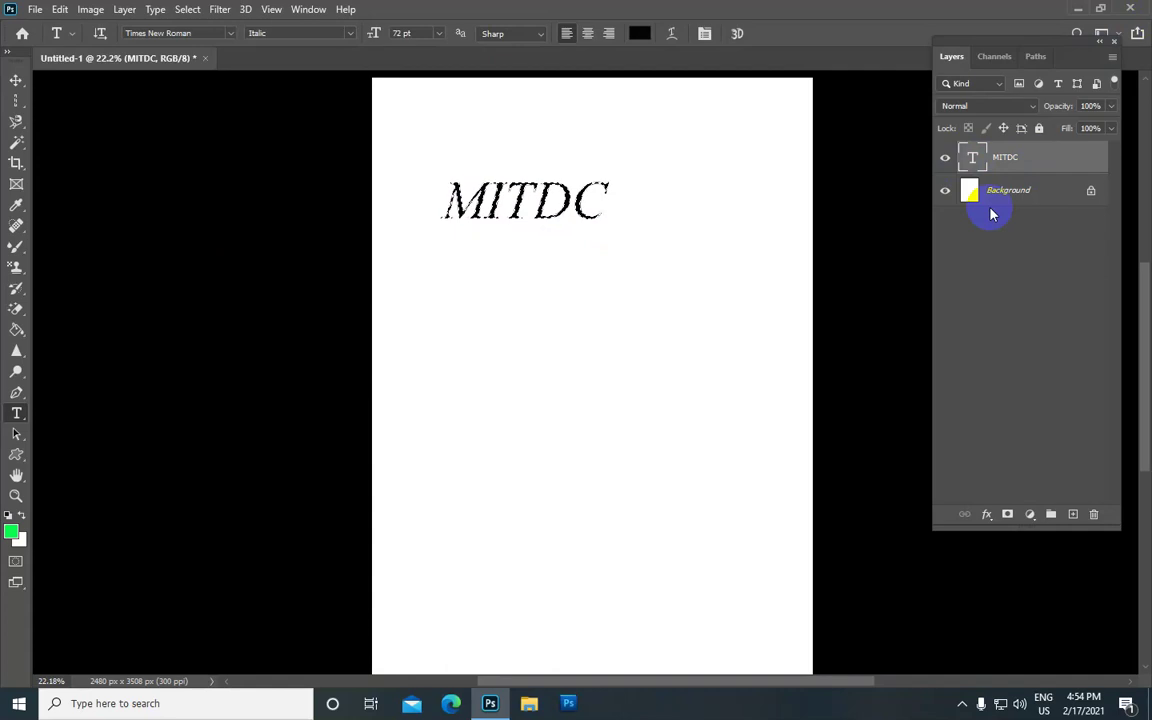
Select the Gradient Tool and open its list of gradient presets
click(16, 330)
click(82, 330)
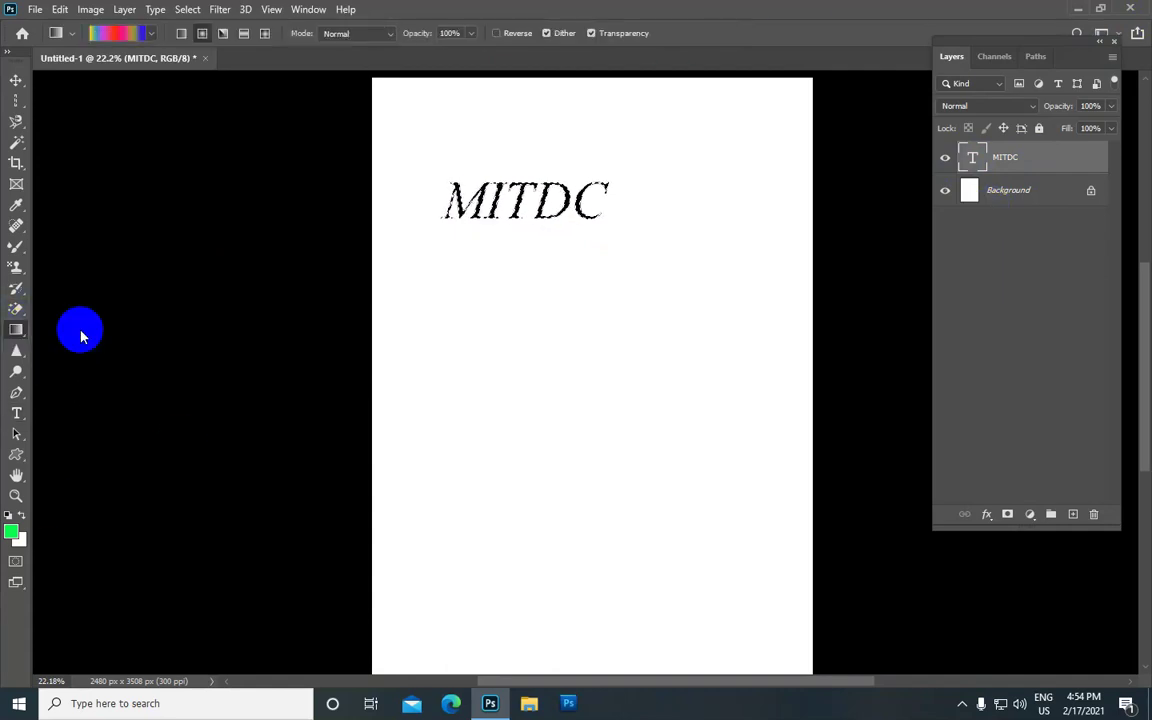
click(150, 35)
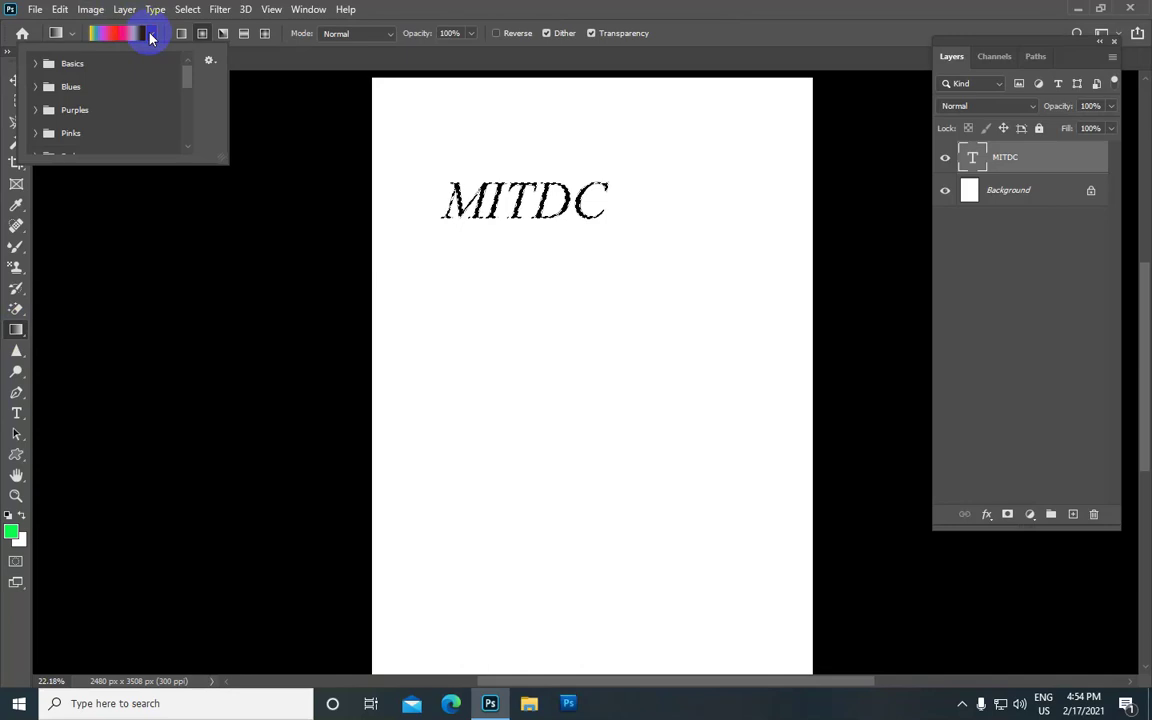
Open the Gradient Editor and browse the Basics, Blues and Purples preset folders
click(121, 34)
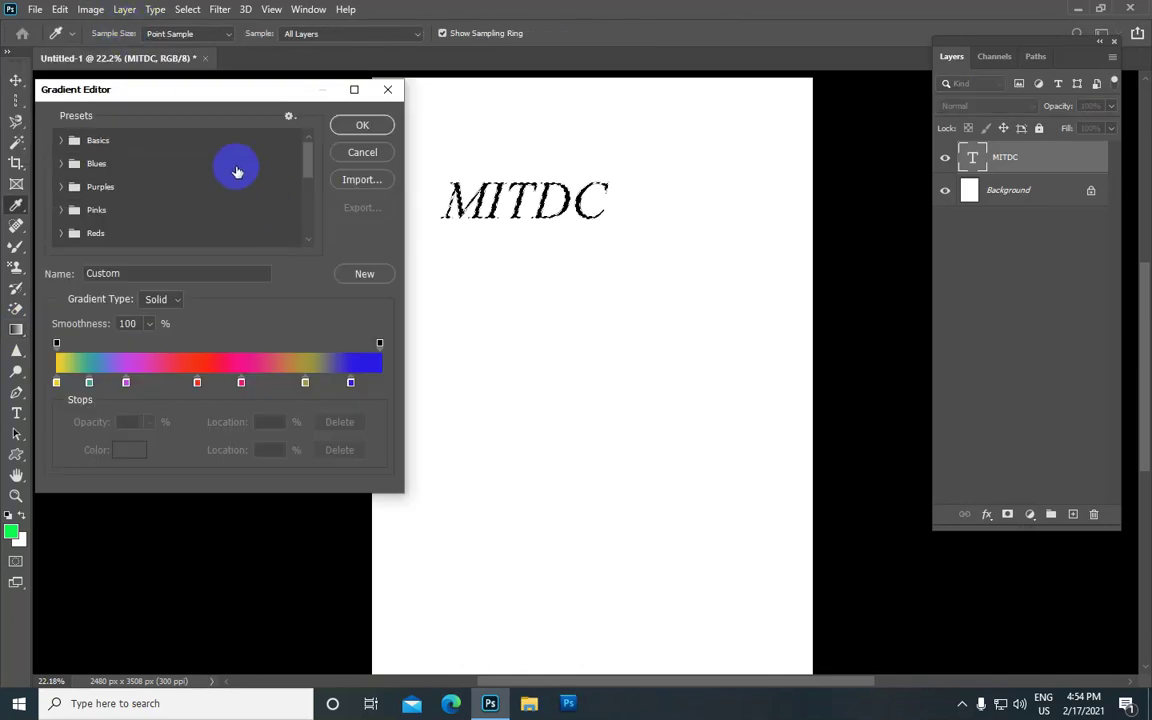
scroll(237, 172, down, 1)
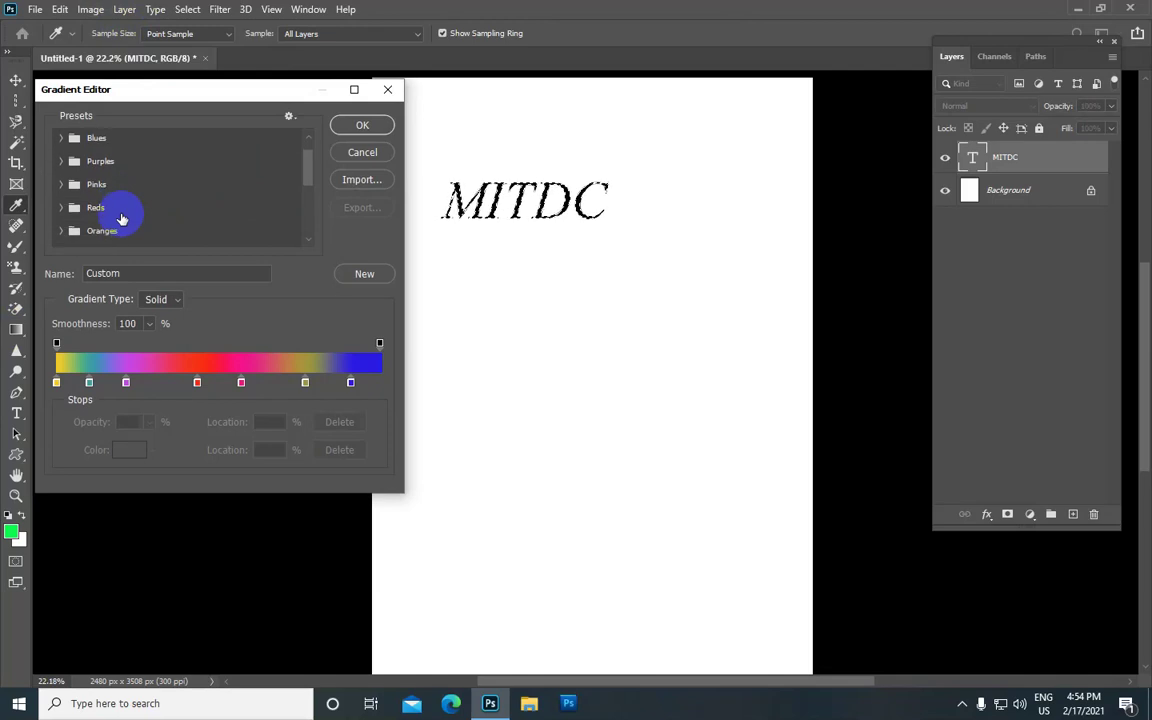
scroll(121, 217, up, 1)
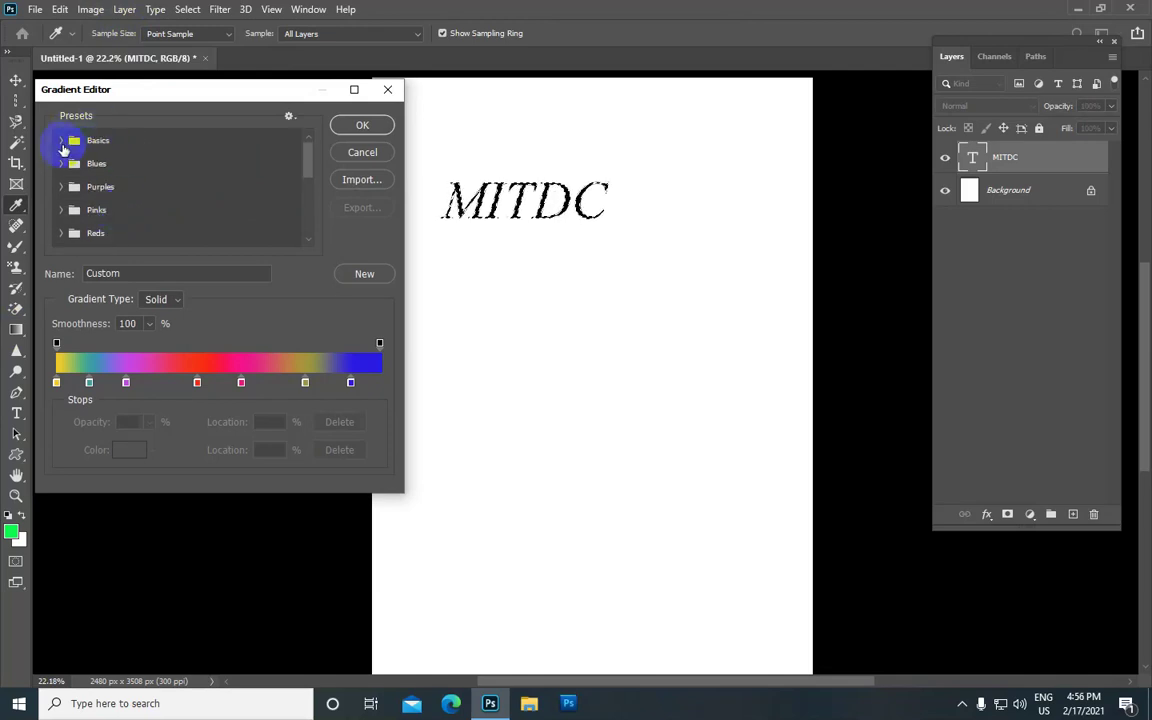
click(60, 141)
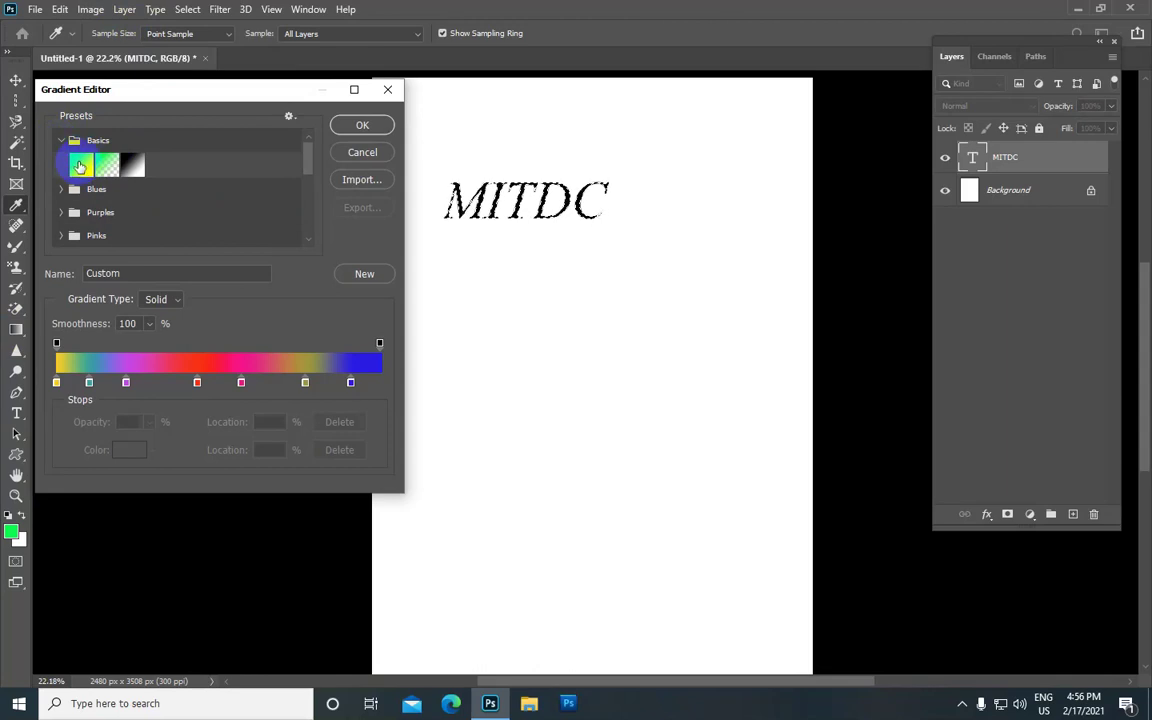
click(60, 141)
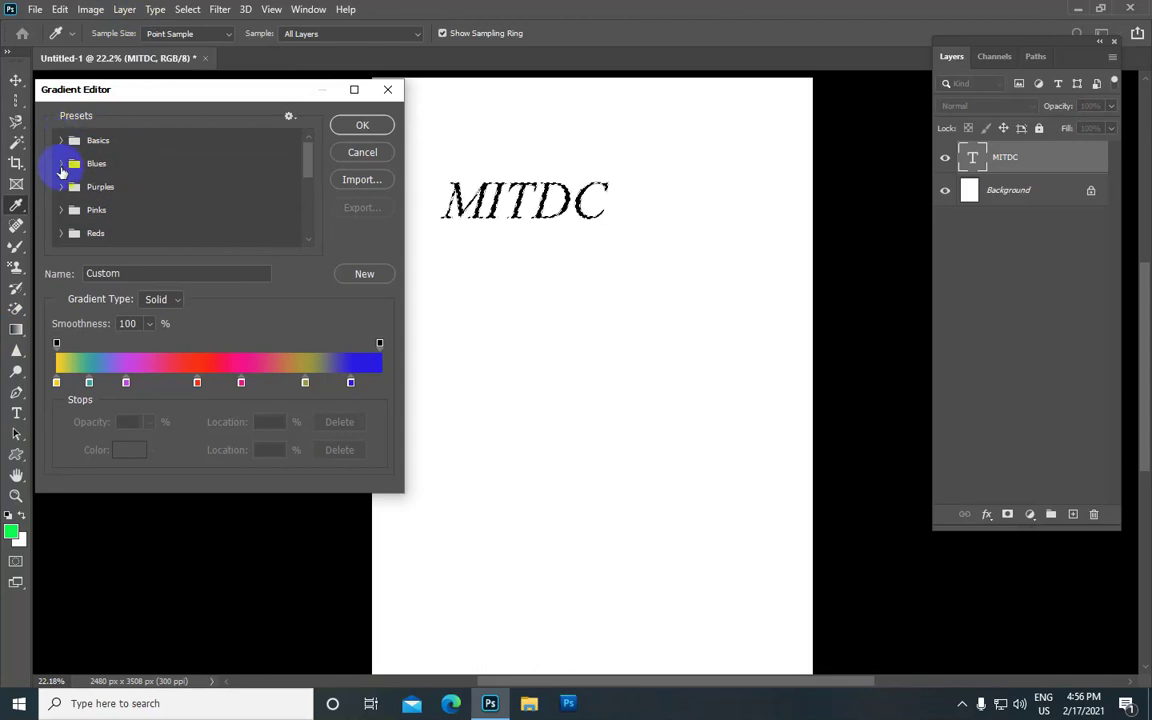
click(60, 164)
scroll(75, 168, down, 2)
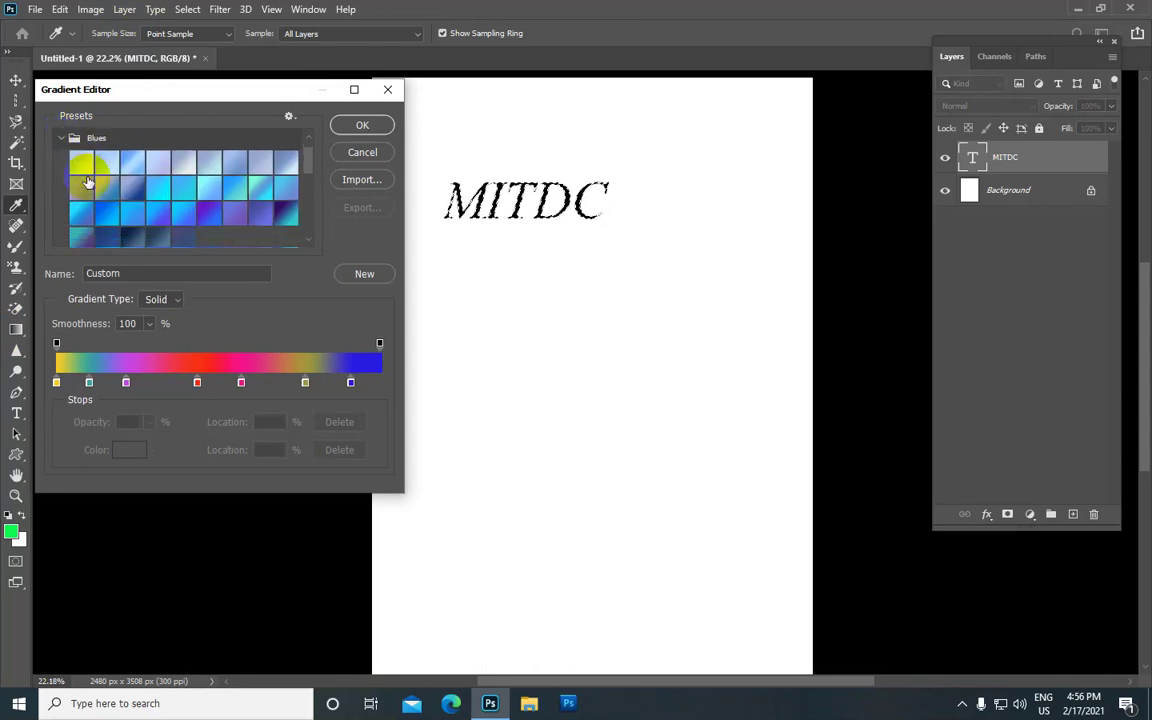
click(61, 150)
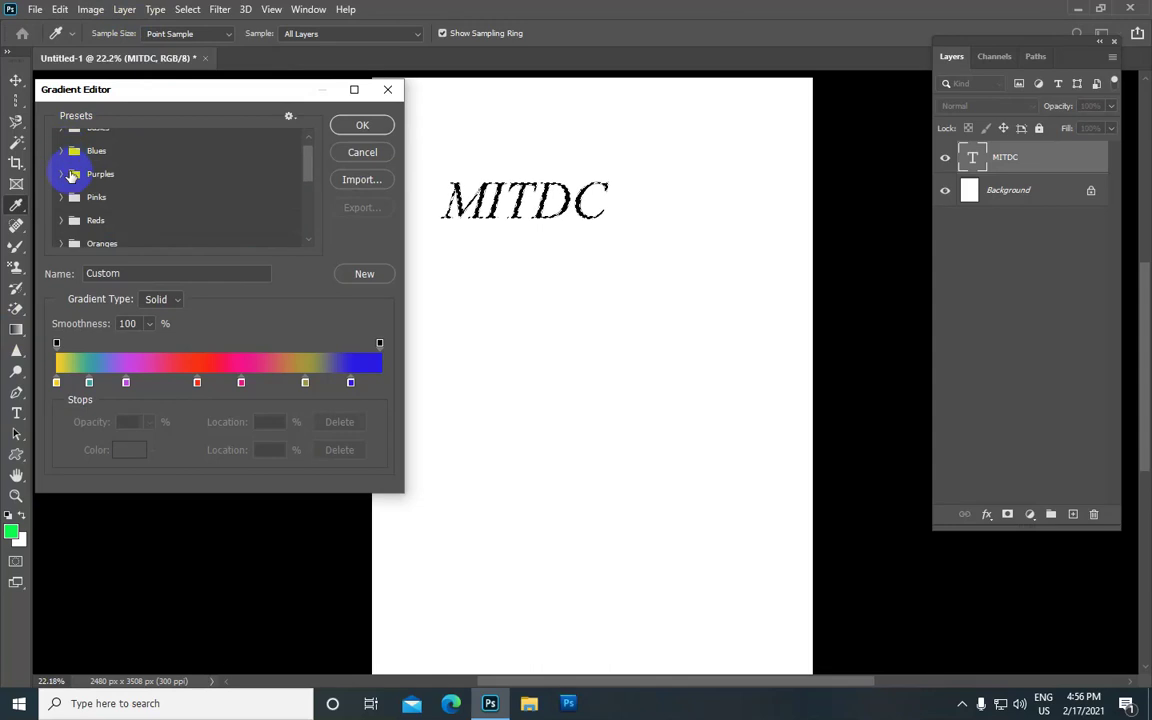
click(60, 175)
scroll(95, 198, down, 3)
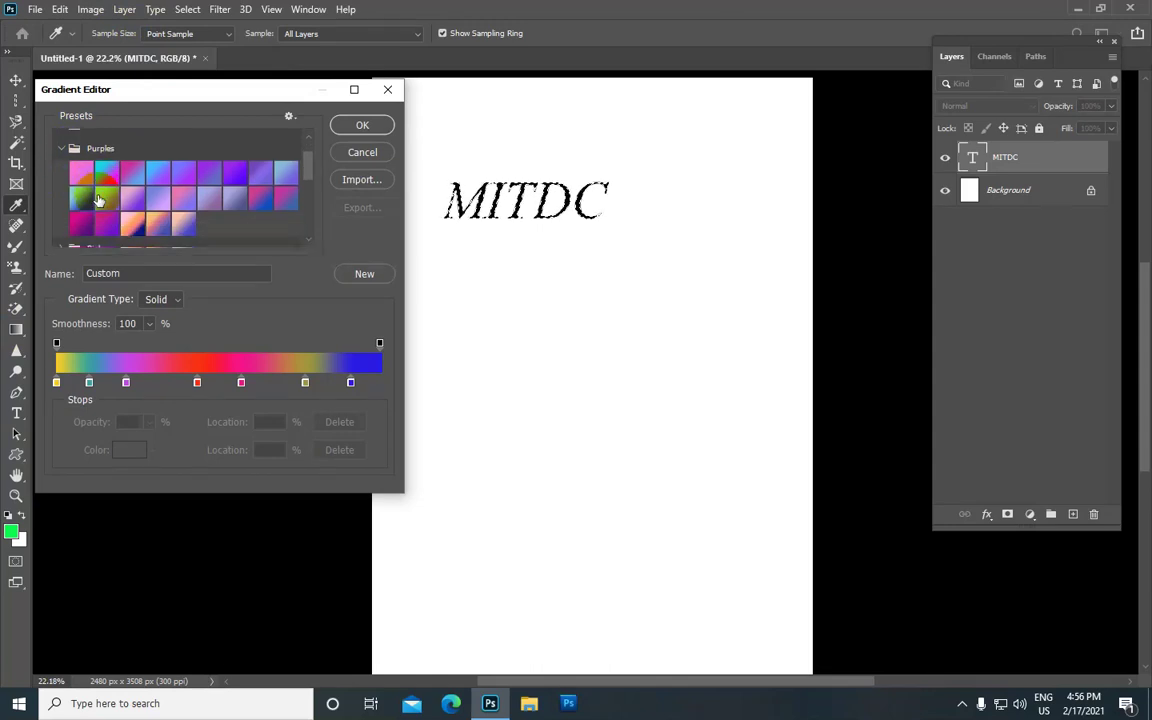
scroll(98, 200, down, 1)
click(62, 135)
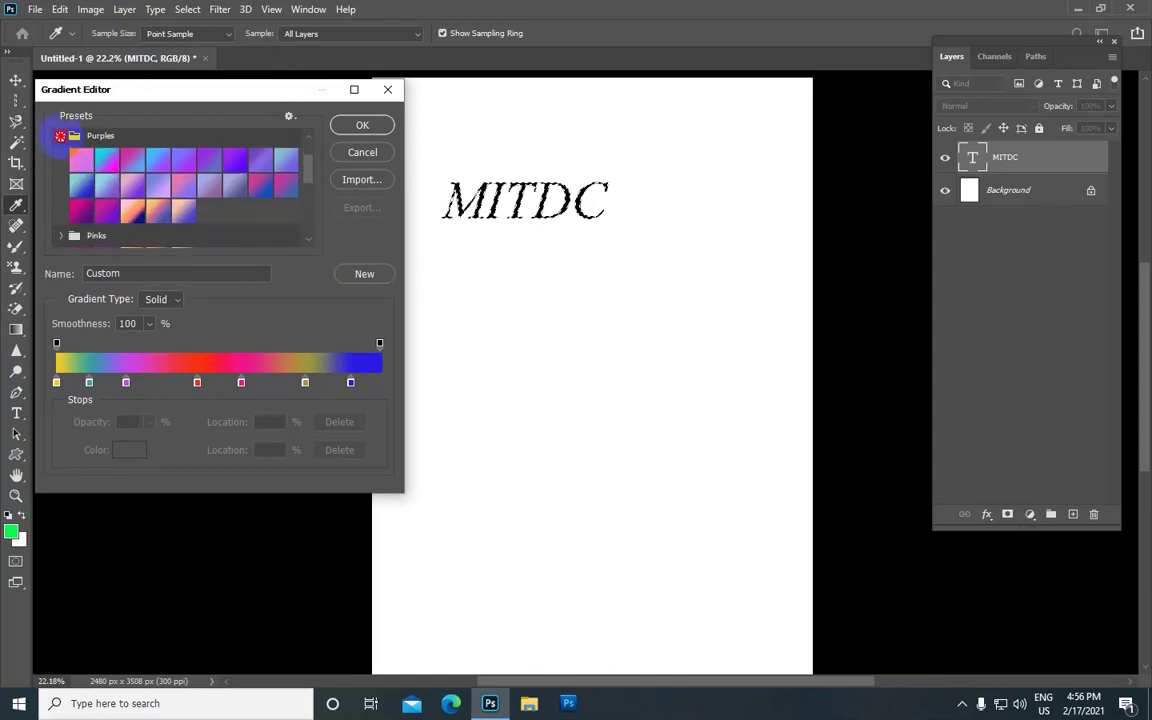
Expand and collapse the Pinks, Reds, Oranges and Greens preset folders
click(61, 158)
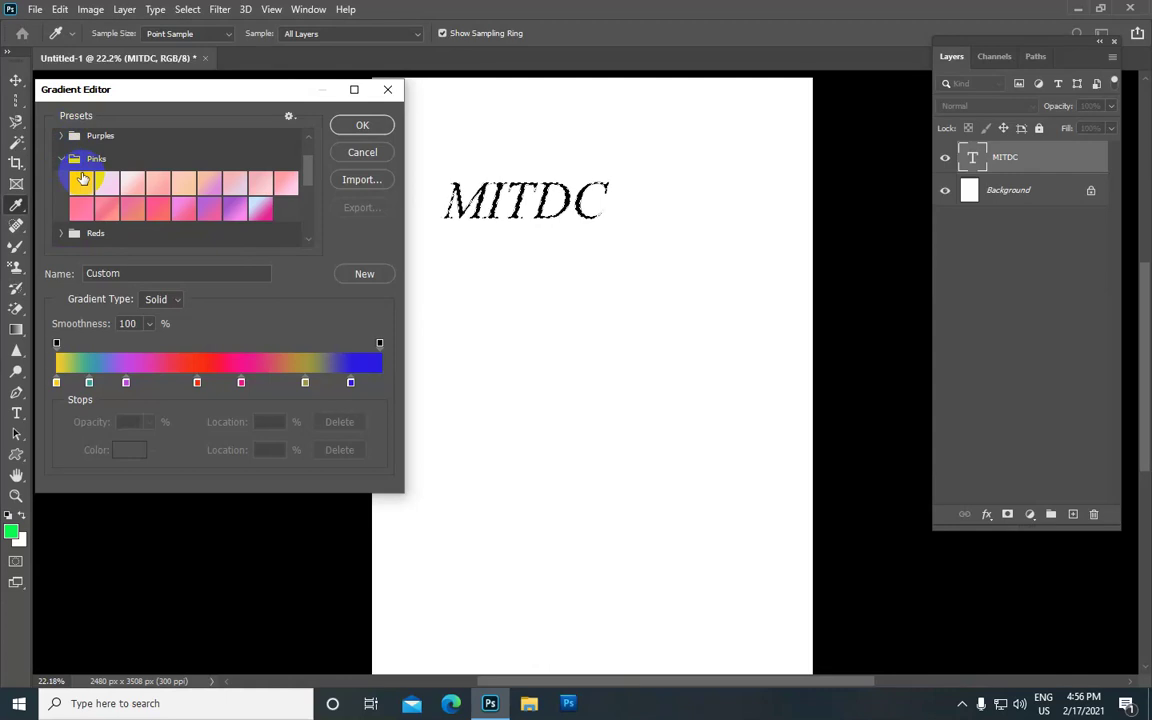
scroll(80, 172, down, 1)
click(64, 147)
click(58, 170)
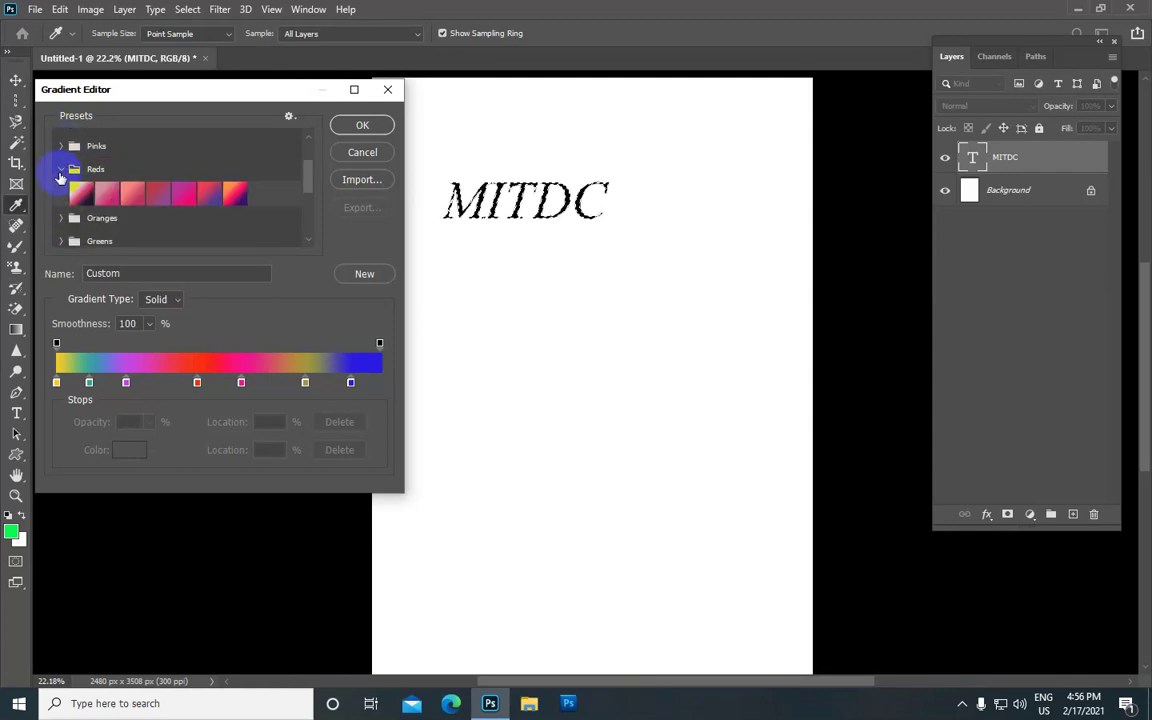
click(60, 170)
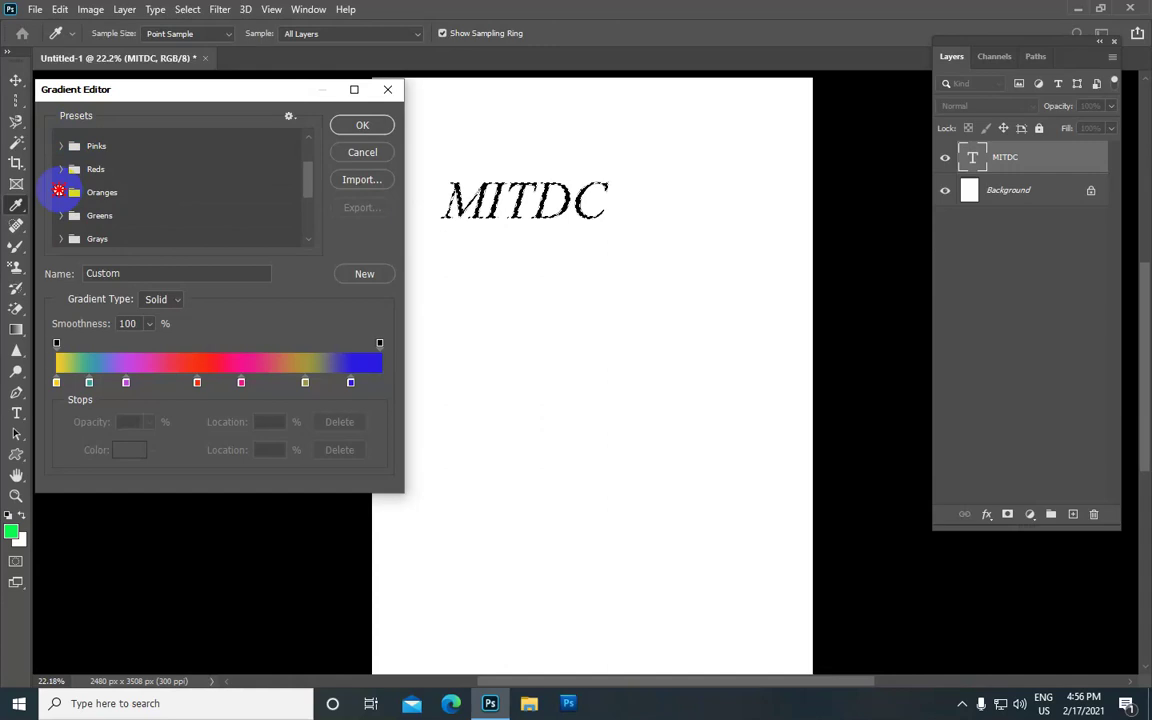
click(59, 191)
scroll(62, 190, down, 2)
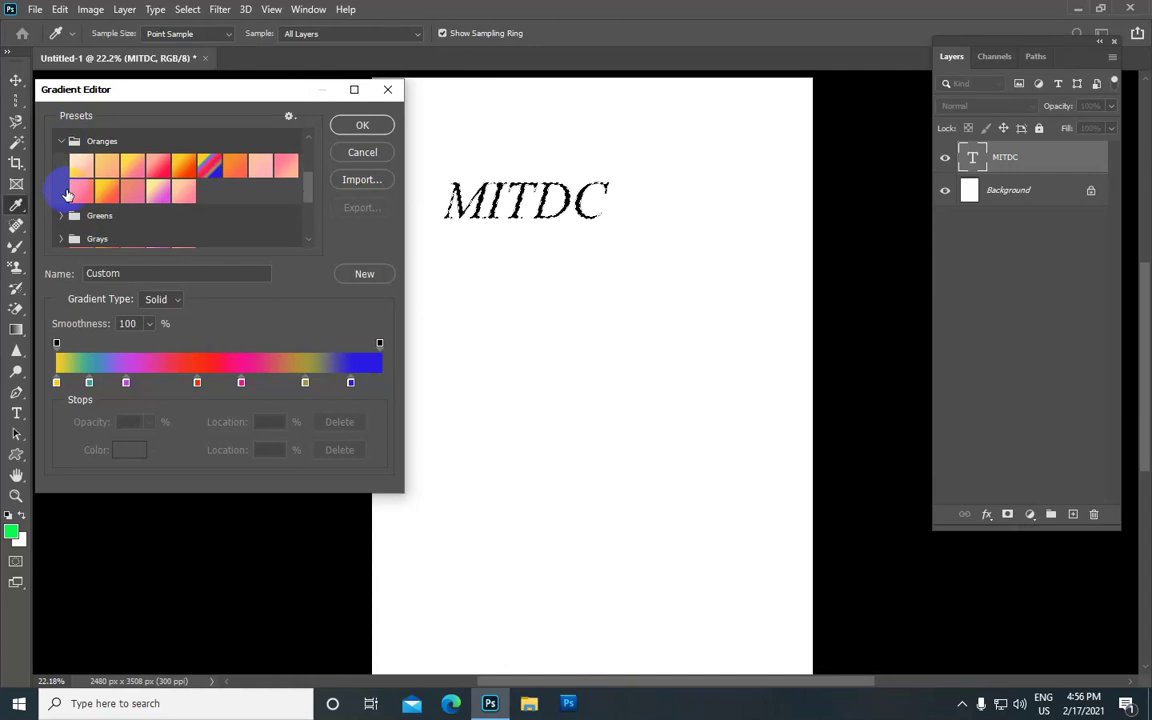
click(60, 141)
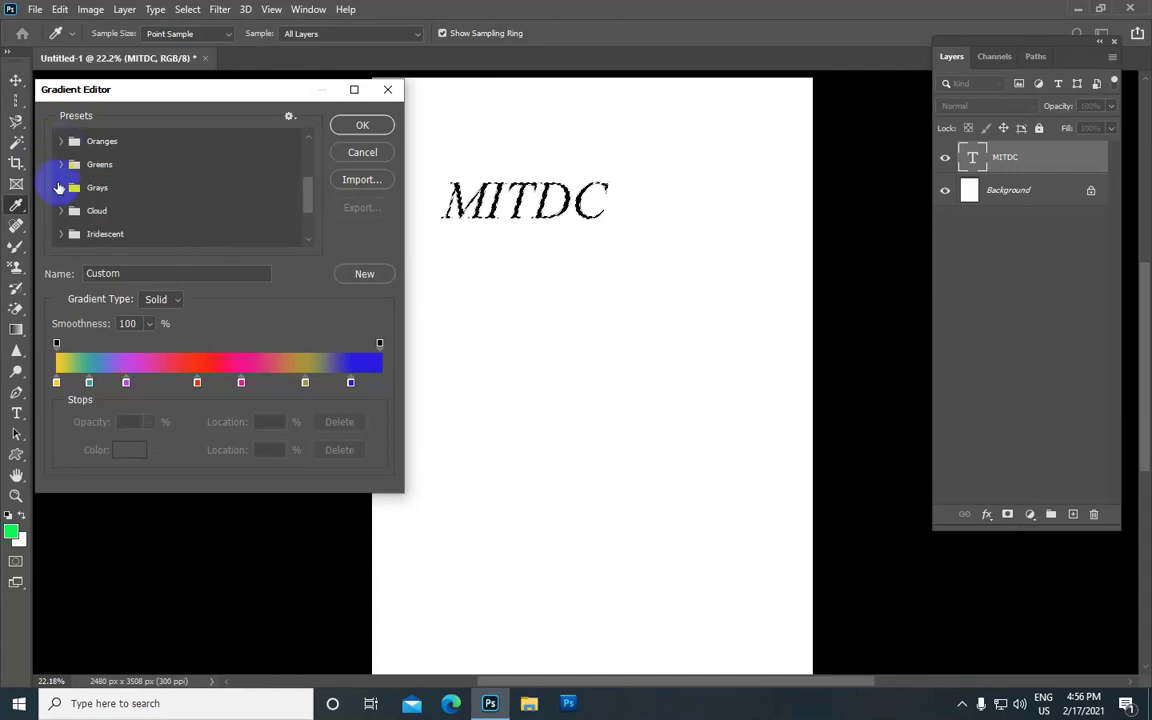
click(60, 164)
scroll(60, 167, down, 1)
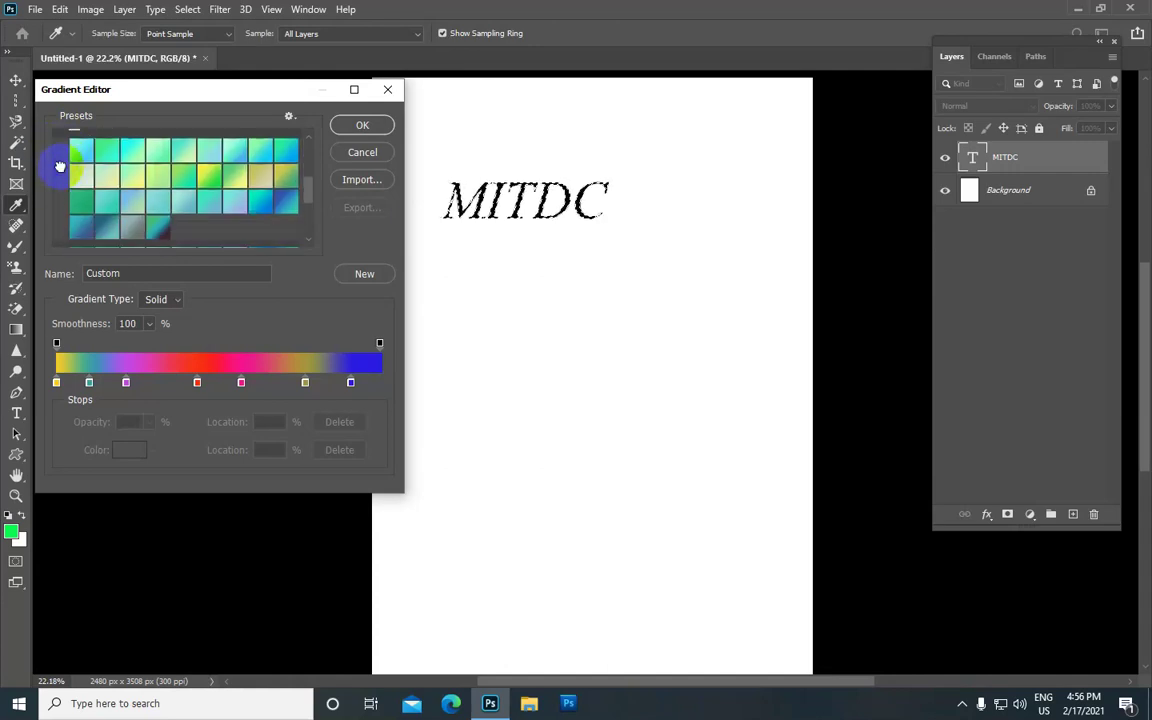
click(60, 152)
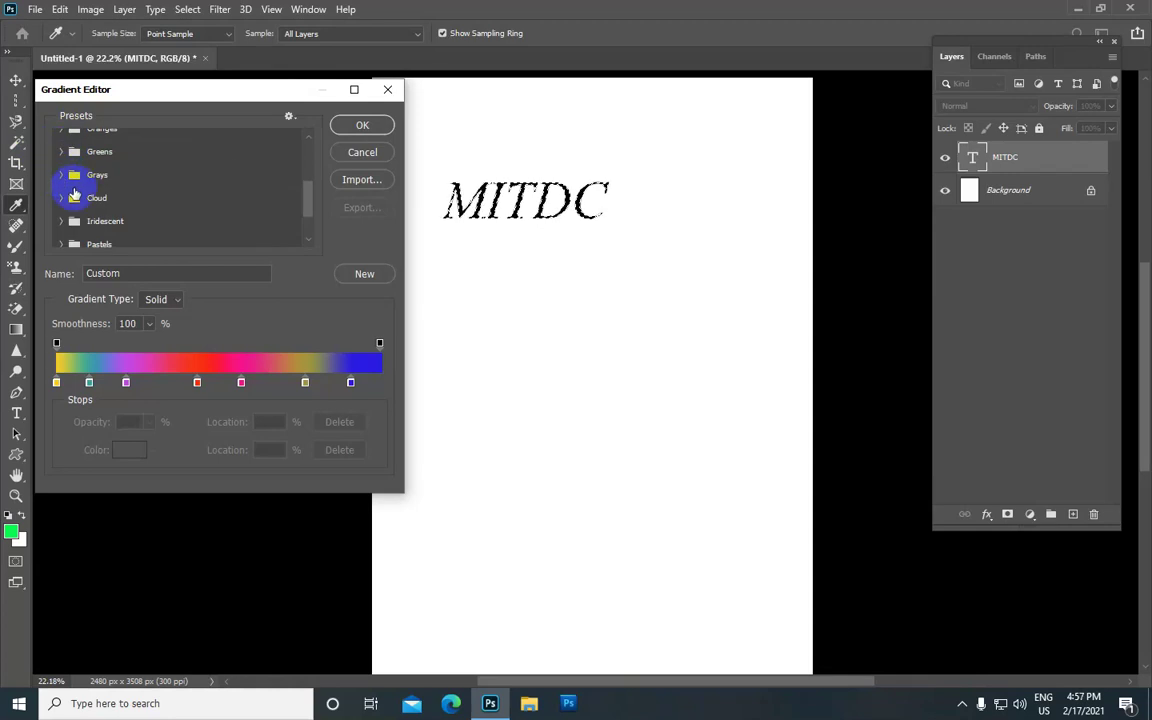
scroll(72, 190, down, 1)
scroll(74, 196, down, 1)
scroll(75, 192, down, 1)
scroll(77, 186, down, 1)
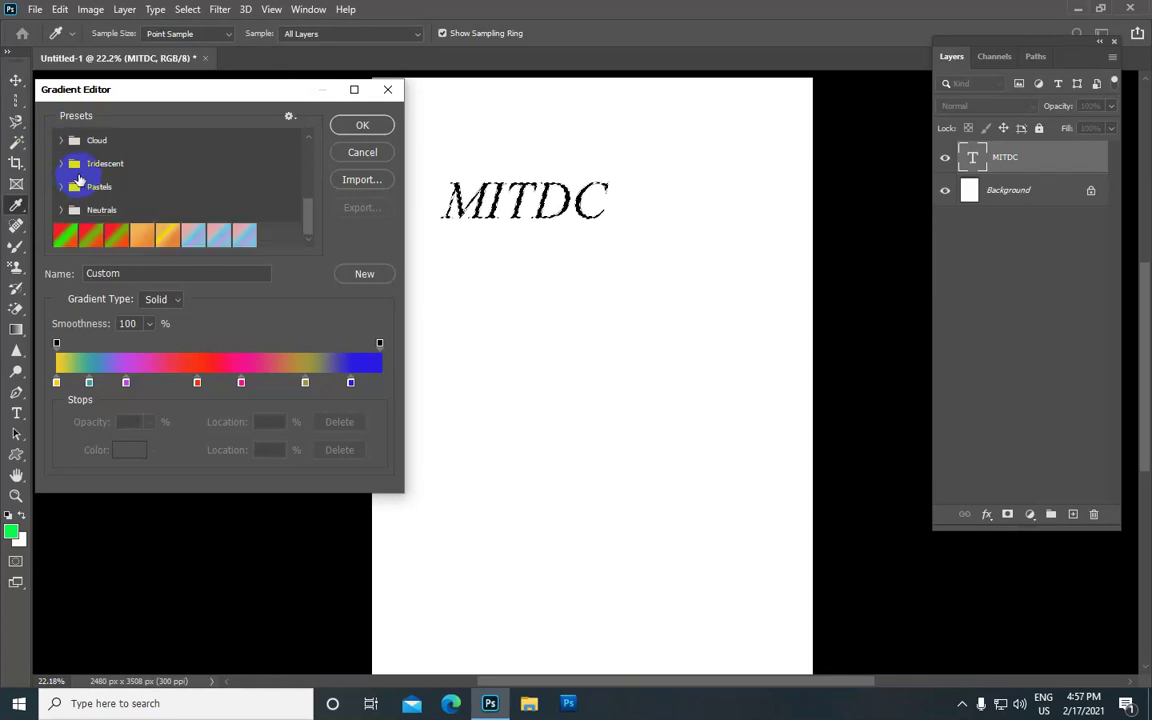
scroll(79, 178, down, 1)
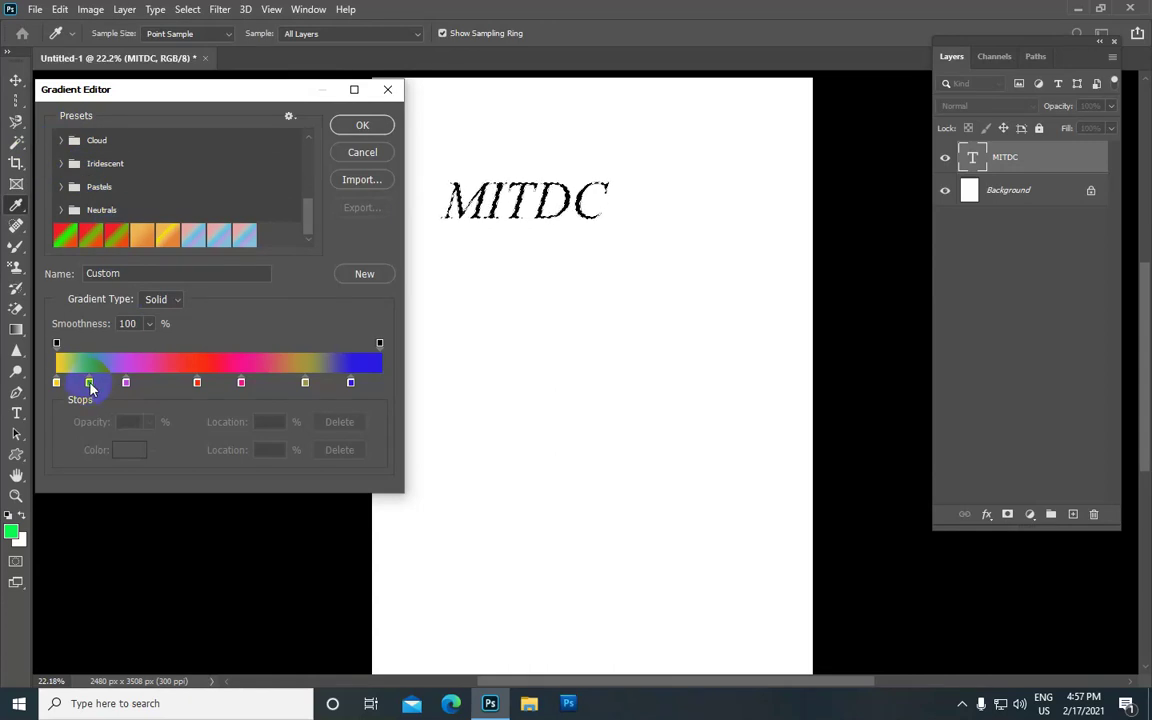
Select the gradient's teal colour stop and bring up its colour picker
click(89, 383)
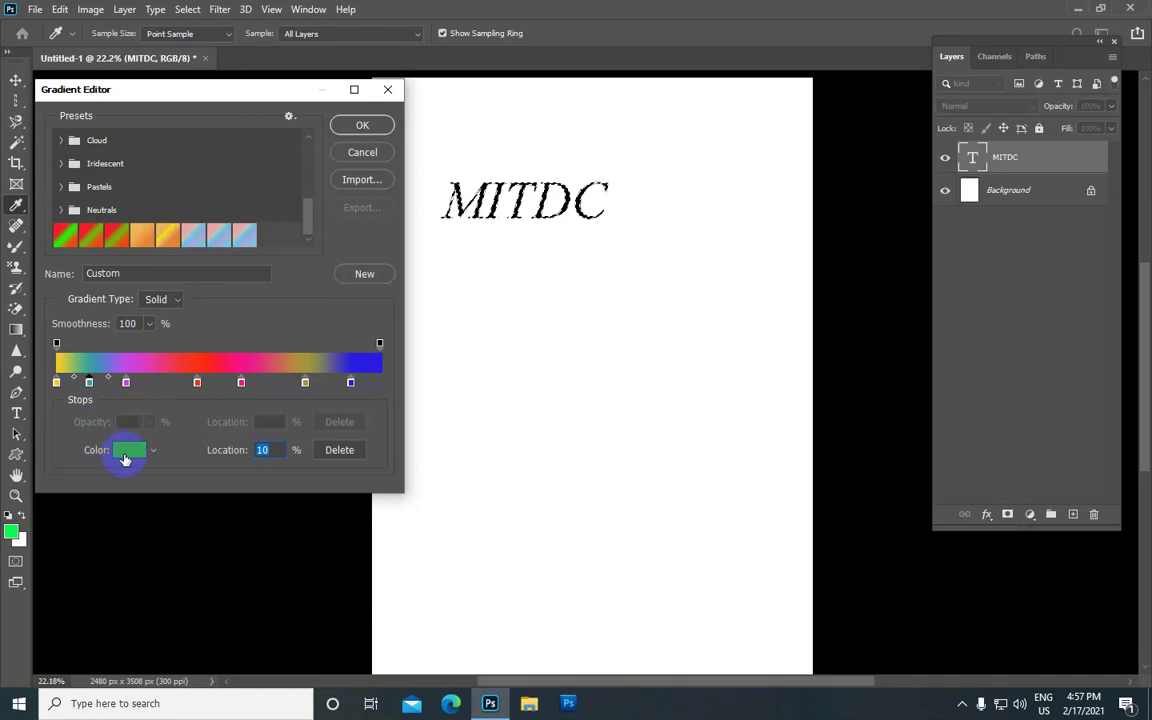
double_click(89, 383)
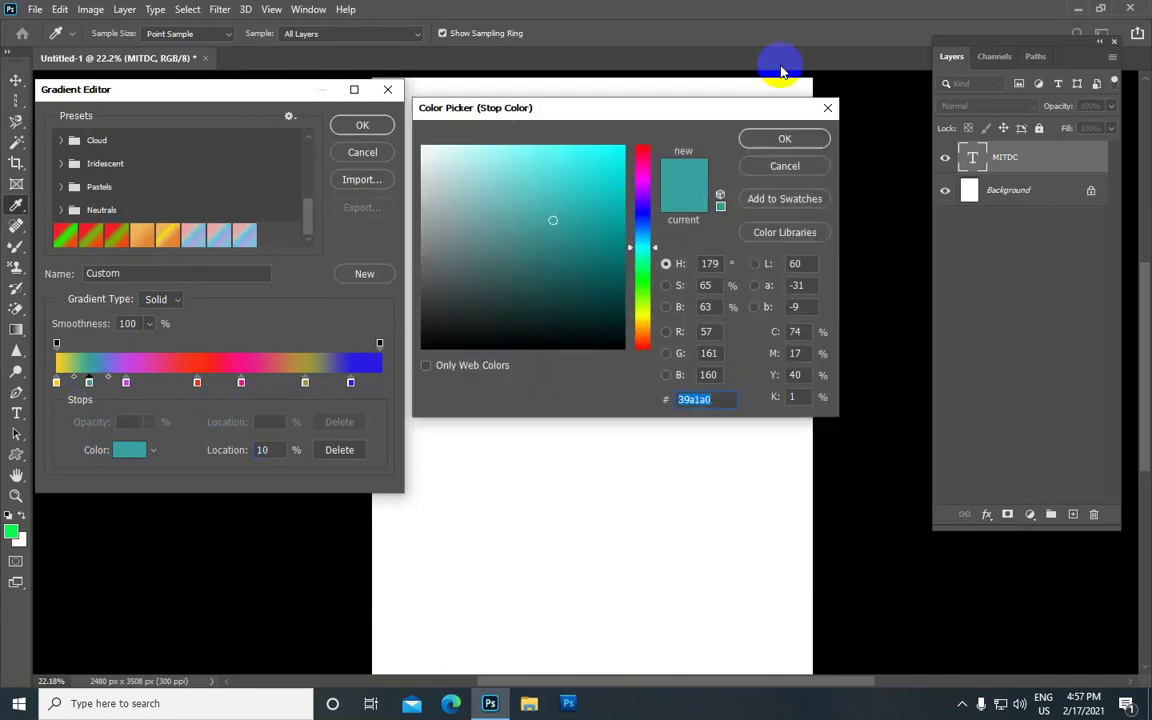
click(783, 140)
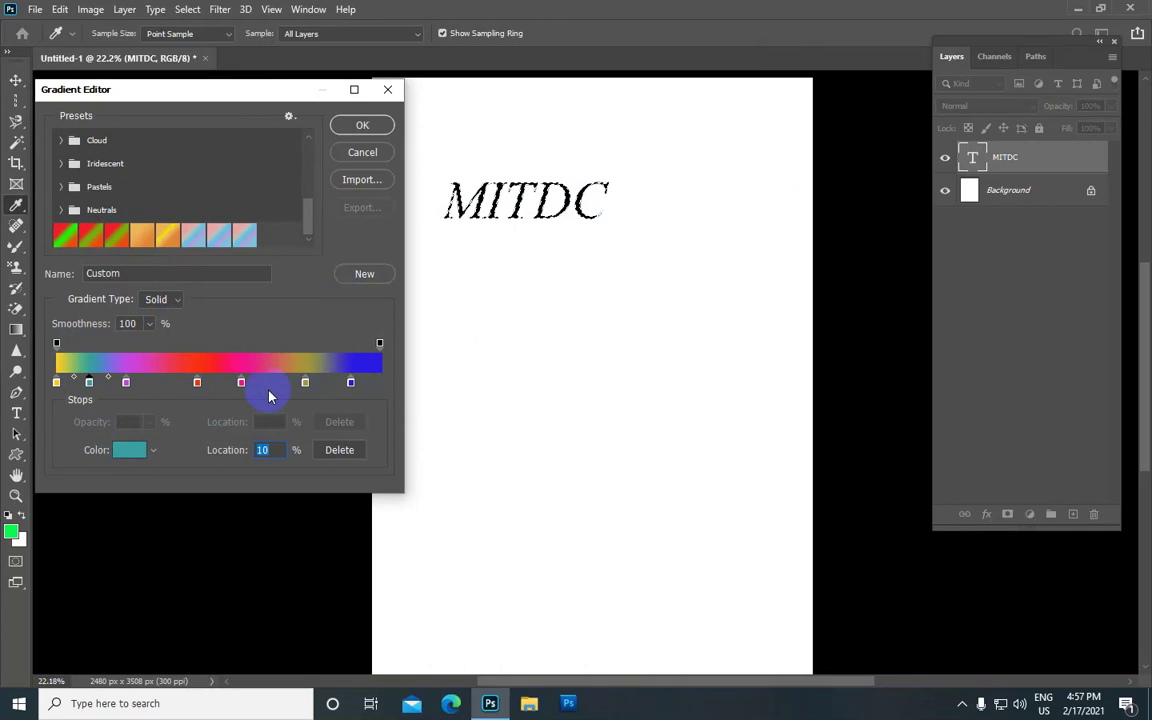
click(118, 452)
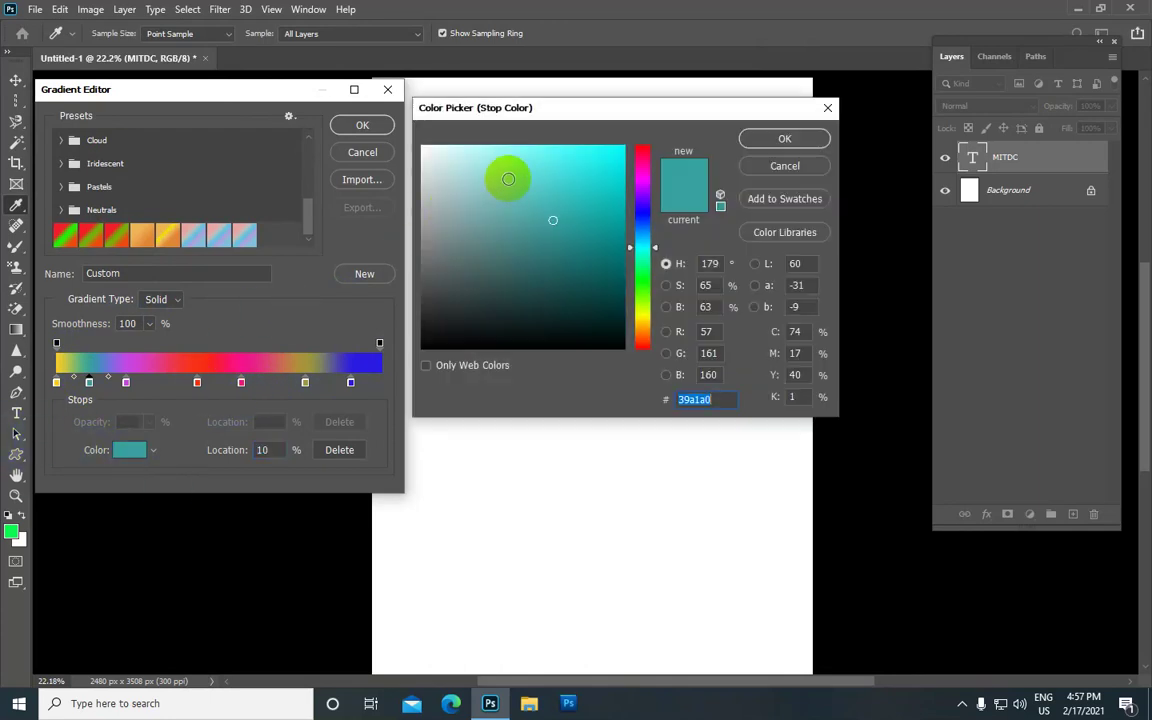
Make the stop magenta-pink, save the gradient as a new preset, and accept it
click(643, 156)
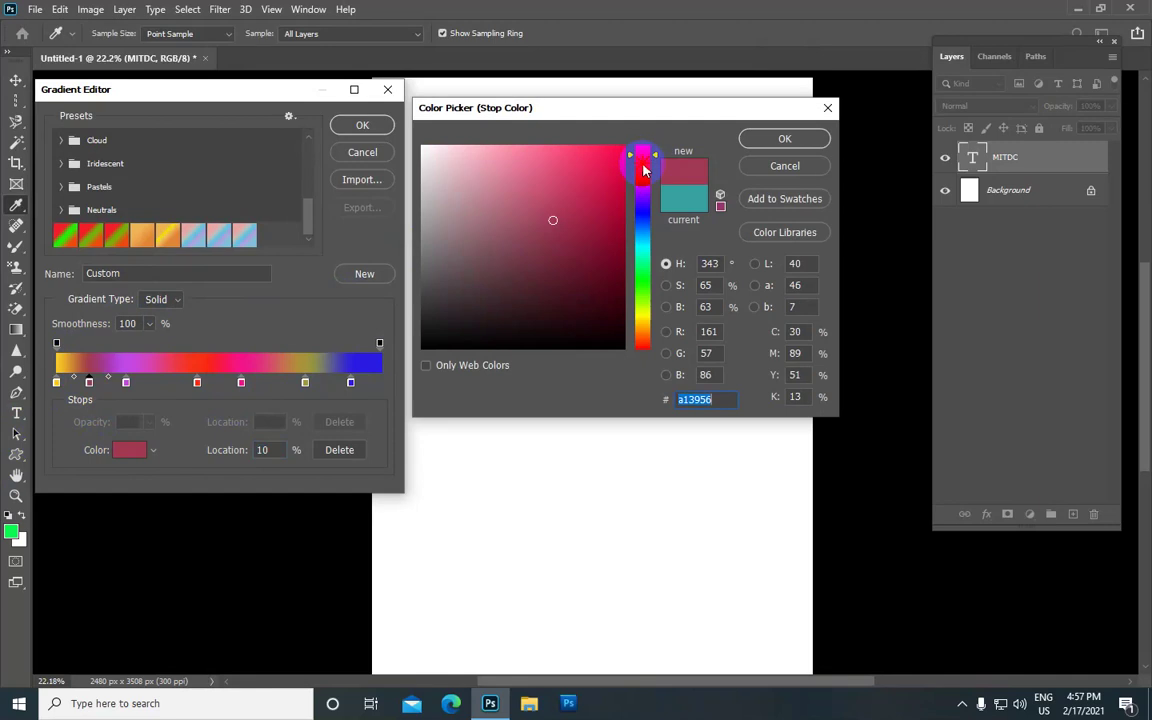
drag(643, 158, 643, 164)
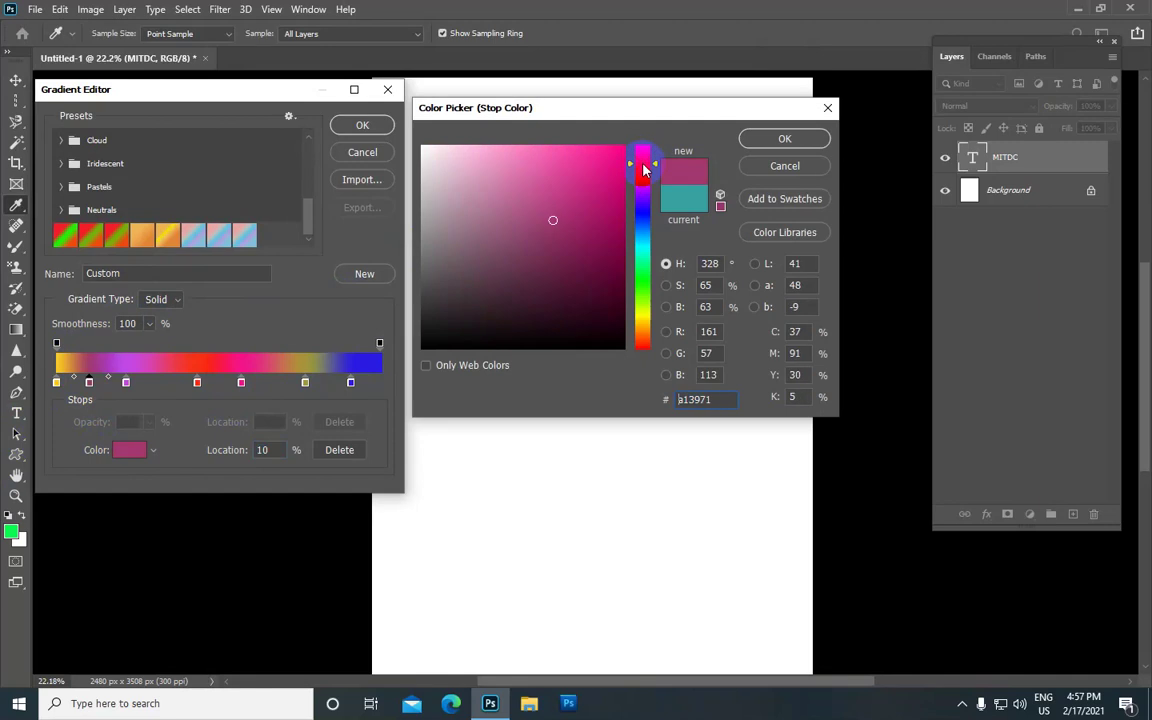
click(786, 140)
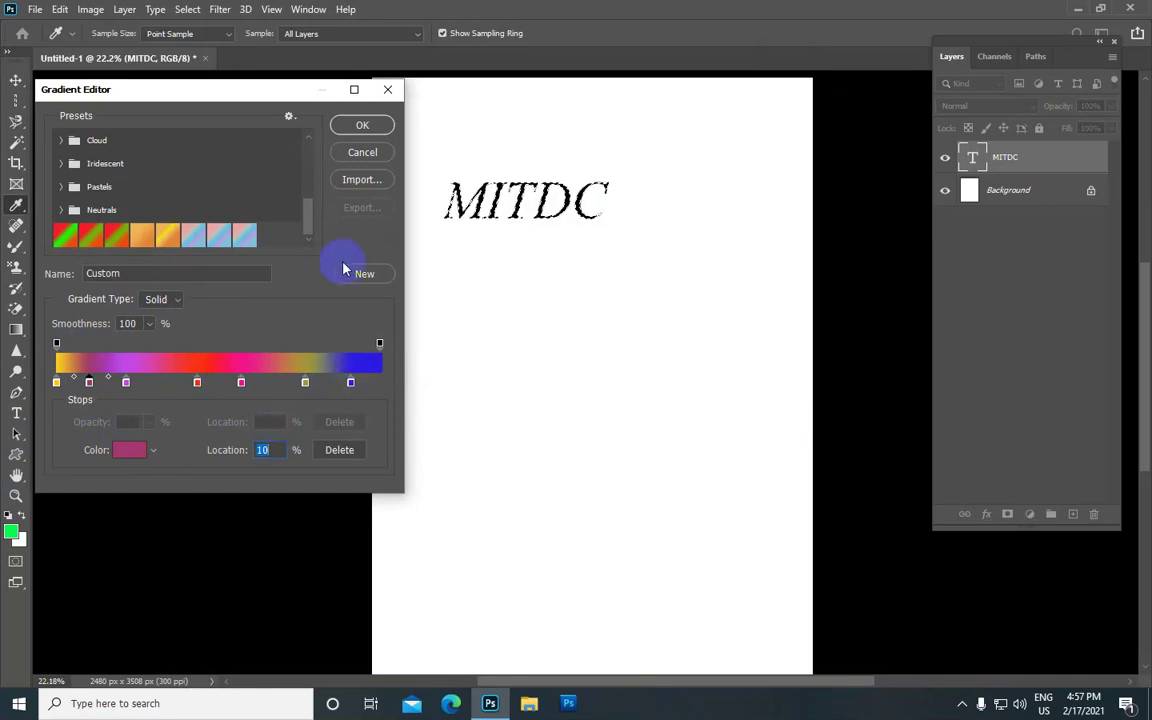
click(368, 274)
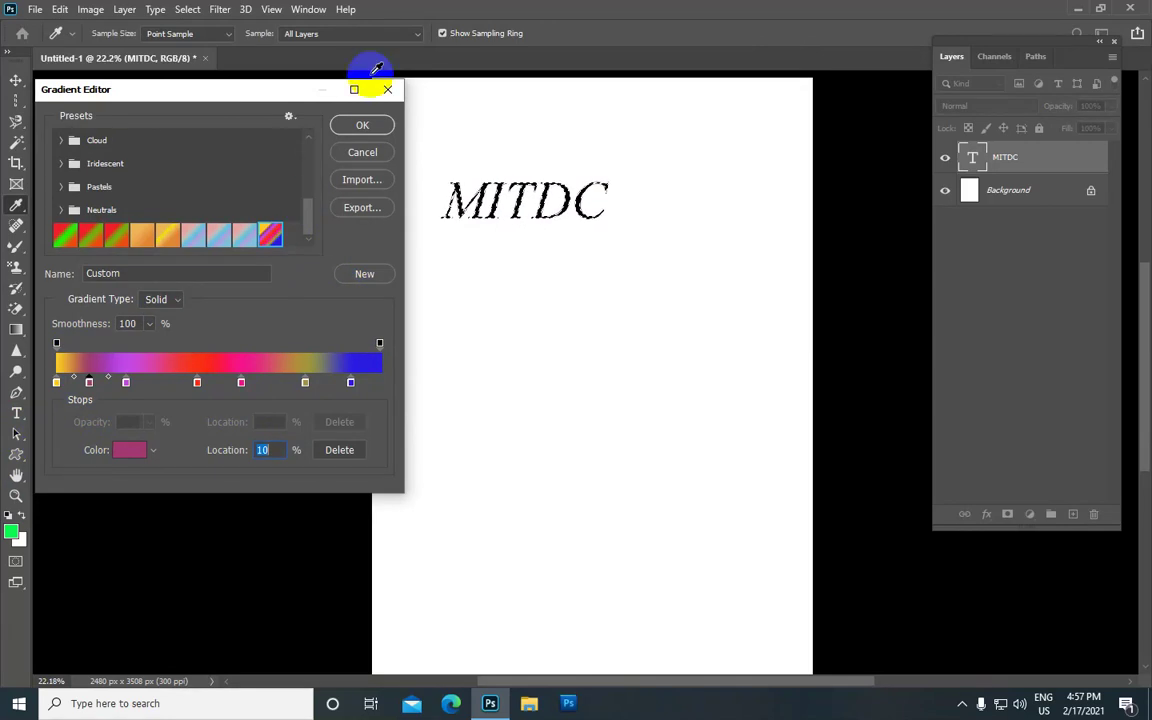
click(375, 126)
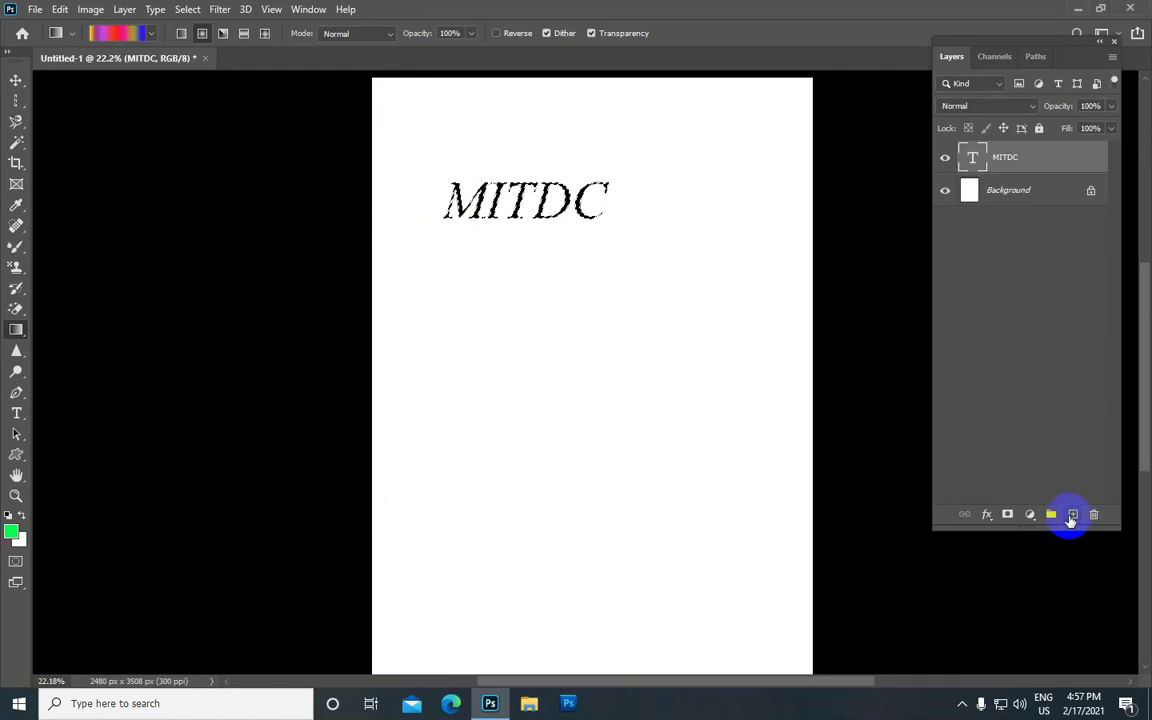
Add a layer above MITDC, drag the custom gradient across the lettering, then deselect
click(1072, 515)
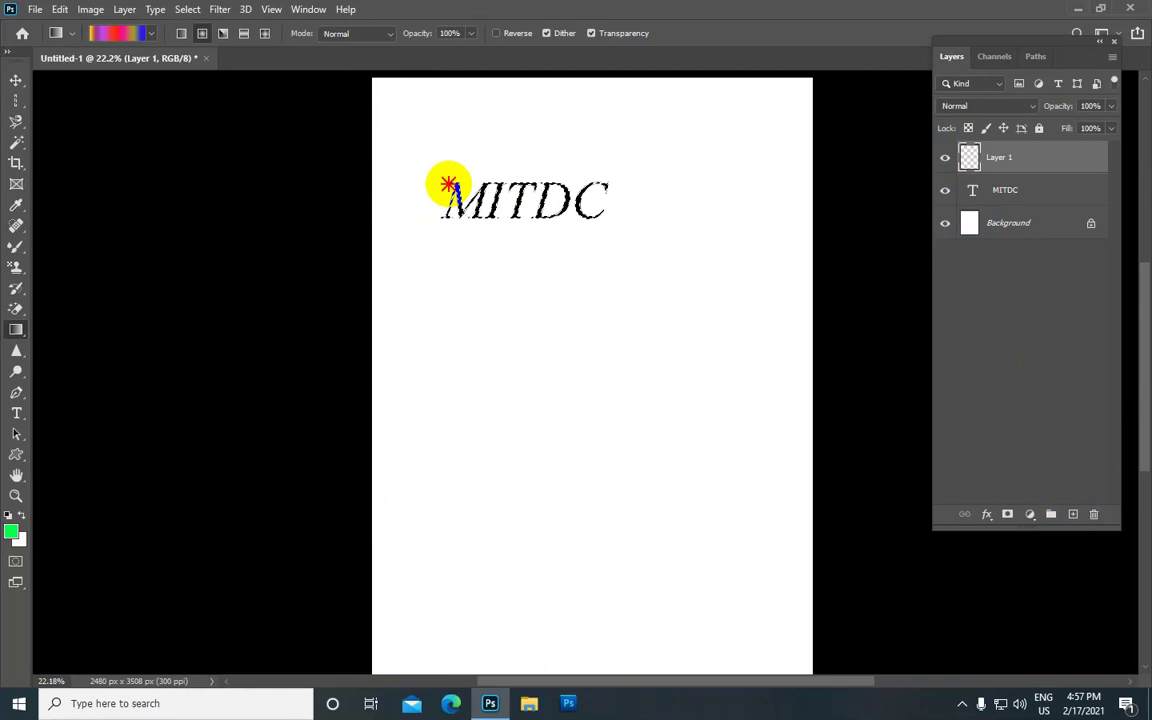
drag(449, 185, 656, 213)
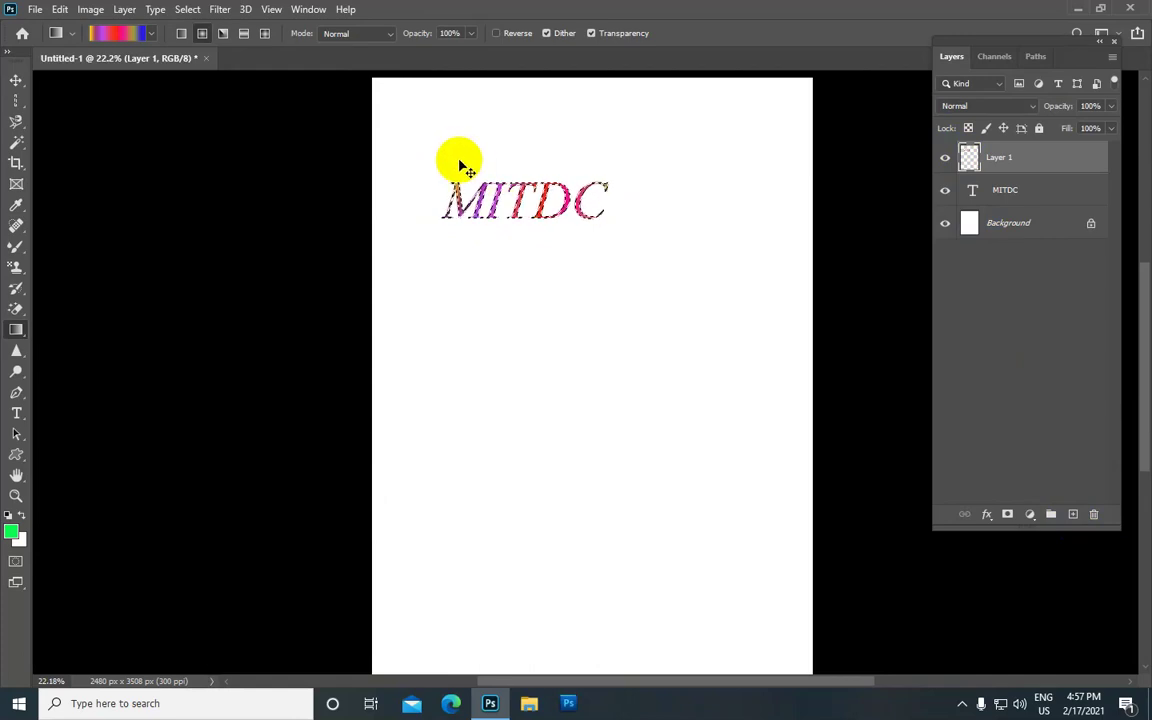
click(186, 9)
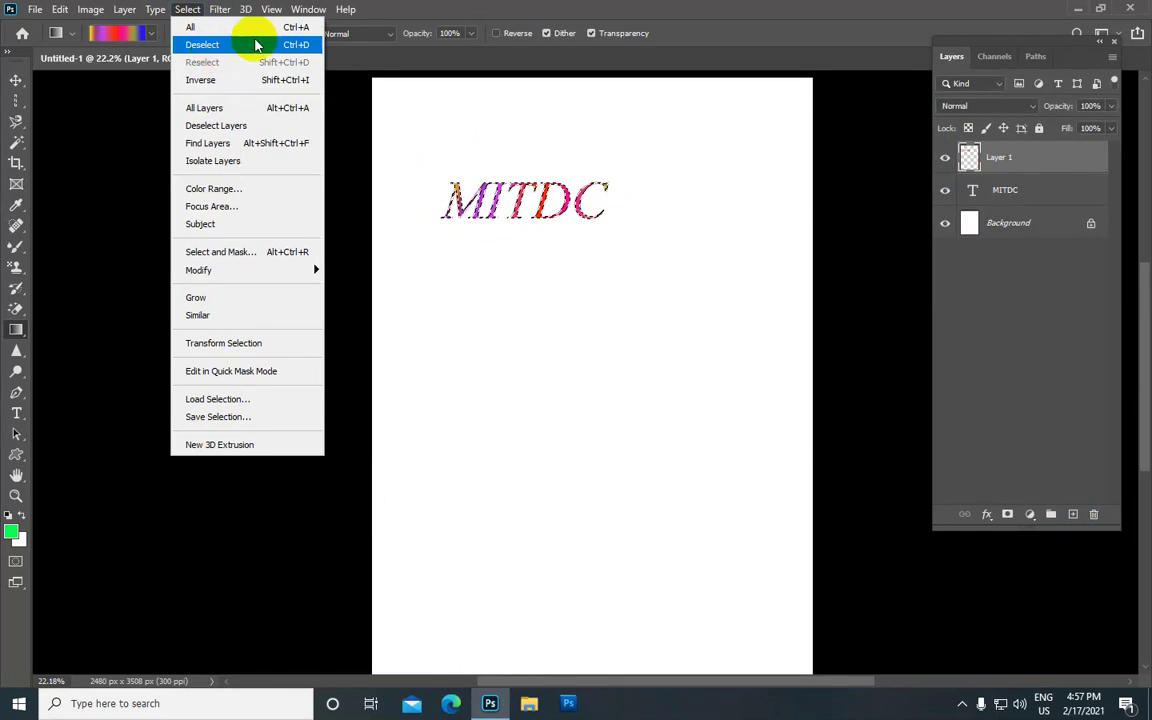
click(257, 45)
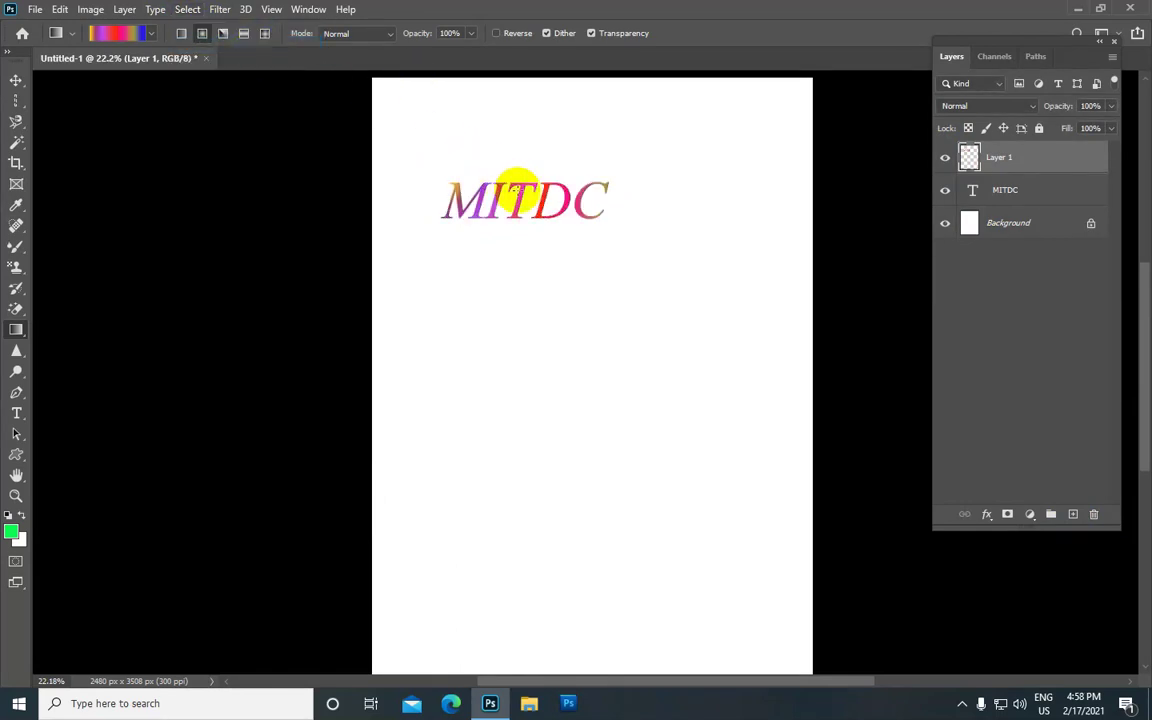
scroll(515, 192, up, 1)
scroll(515, 190, down, 1)
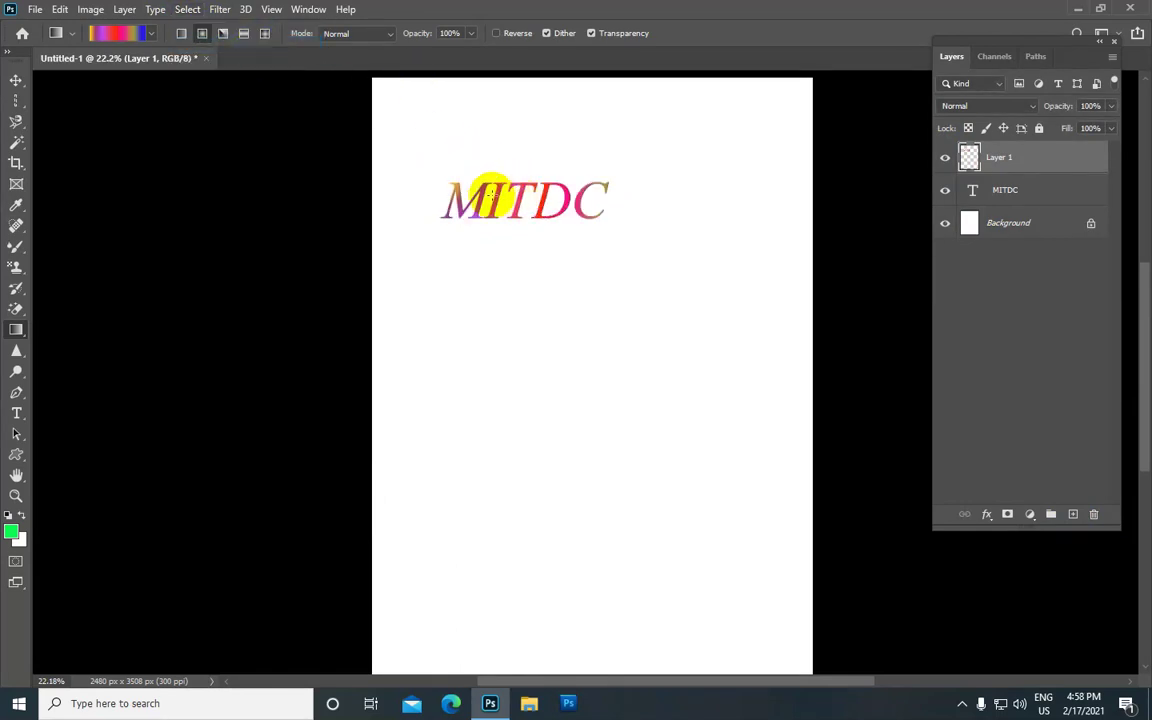
scroll(500, 193, up, 1)
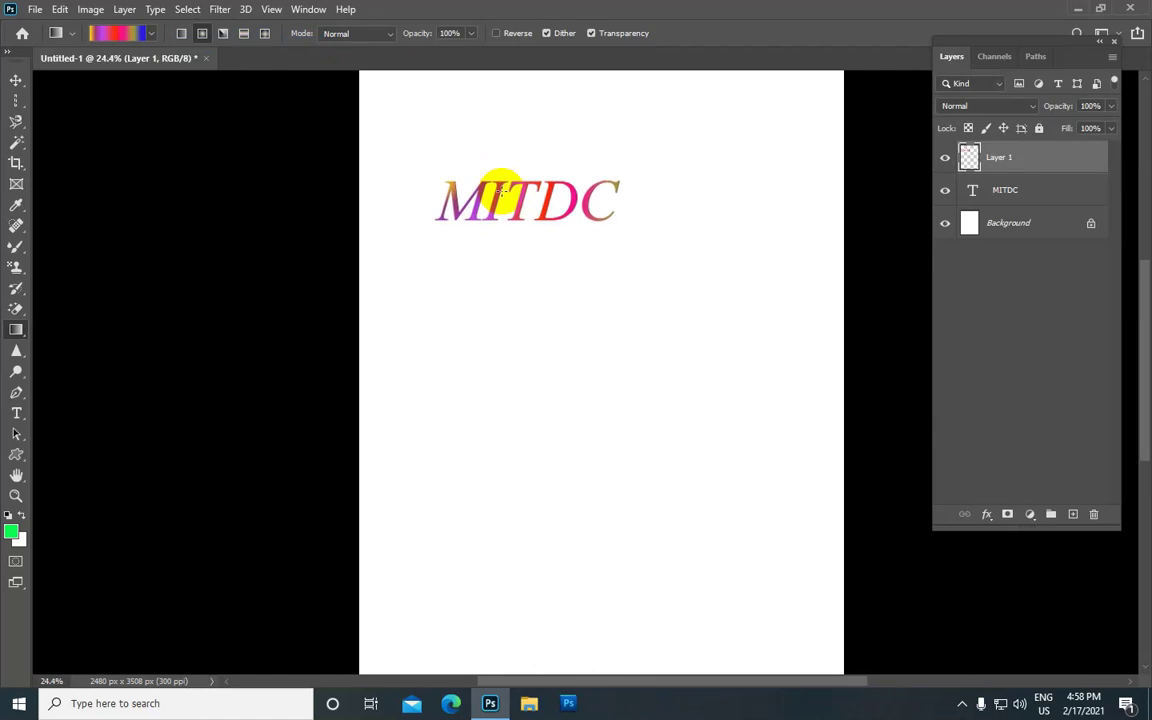
scroll(500, 193, up, 1)
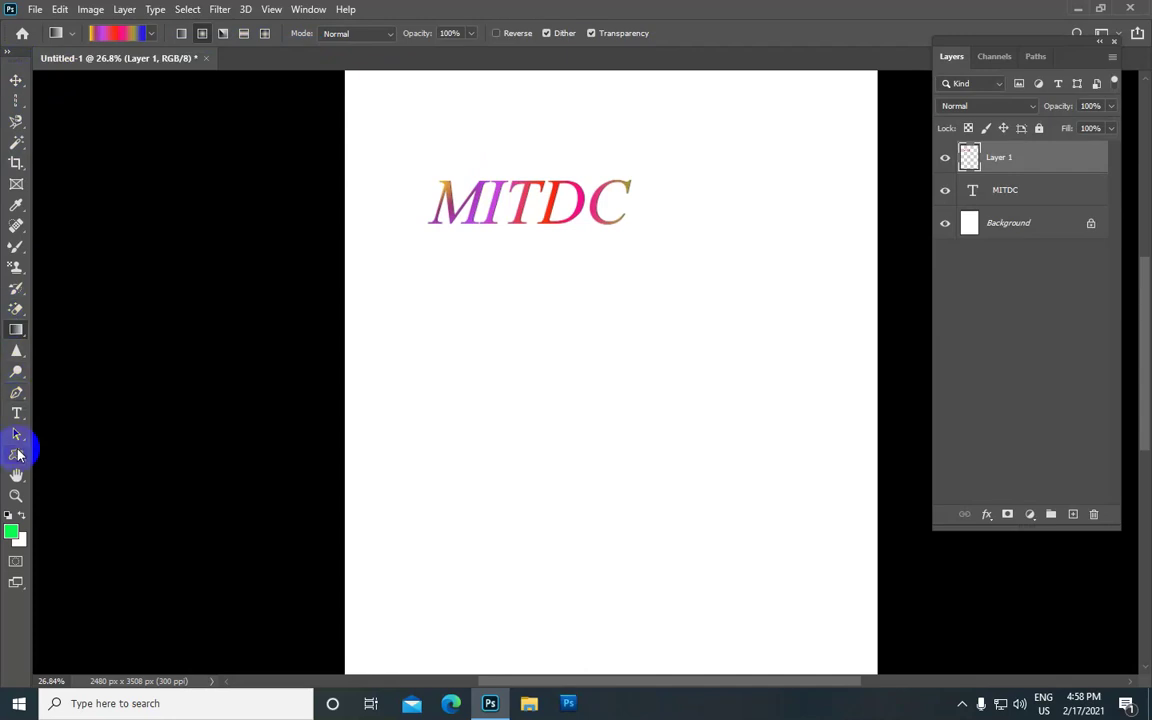
Try nudging the MITDC text higher with Free Transform, then cancel the change
click(17, 414)
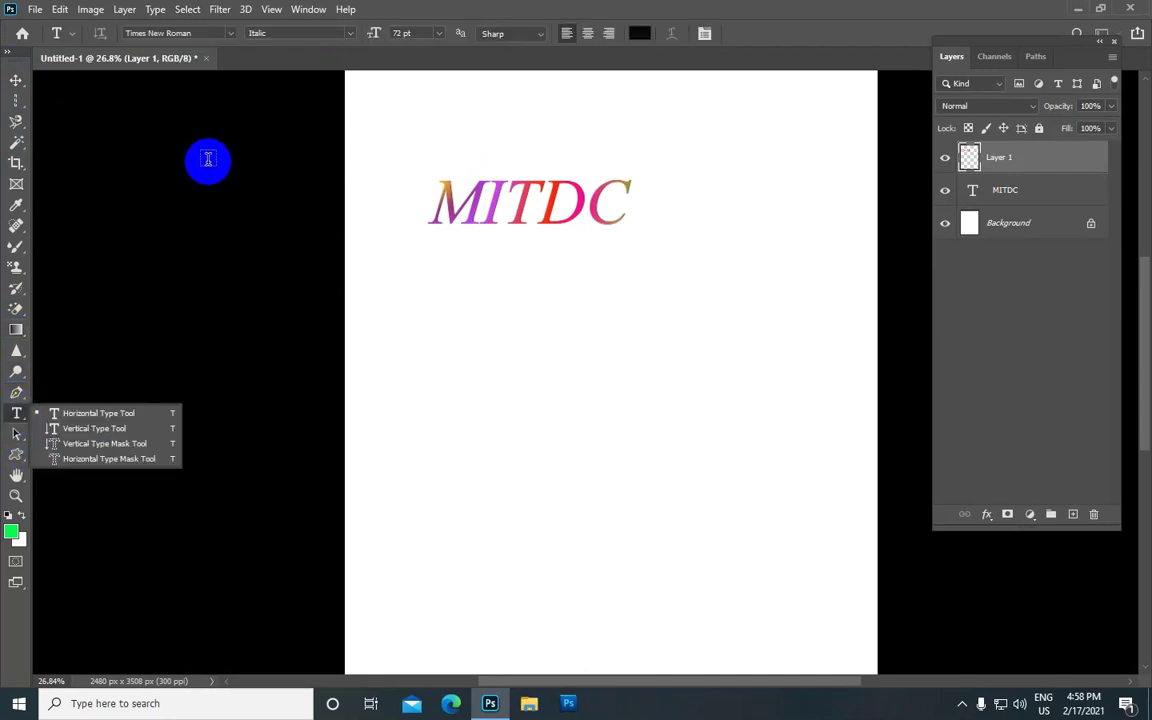
click(16, 80)
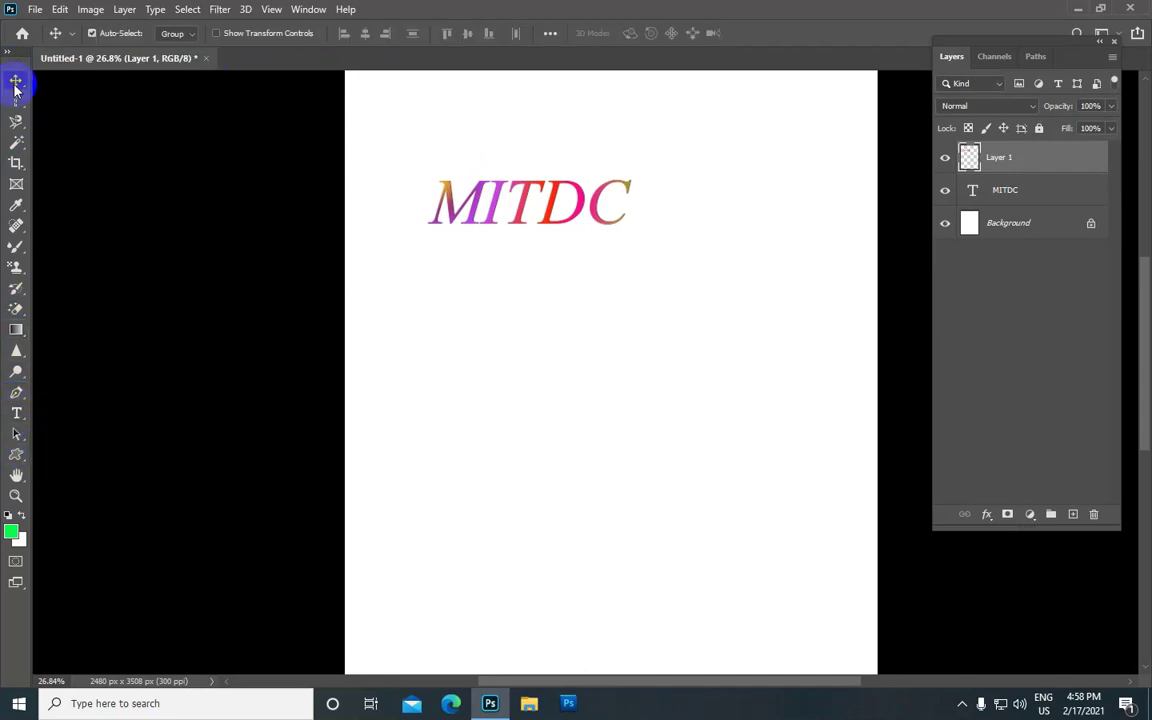
click(500, 200)
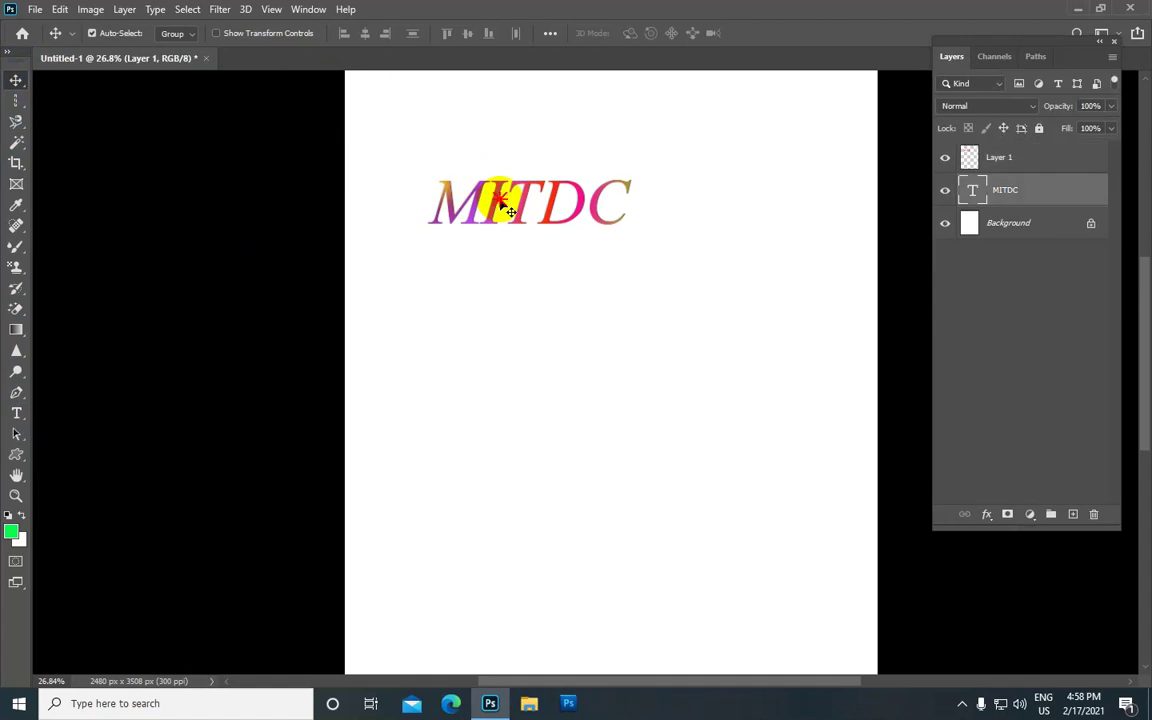
key(ctrl+t)
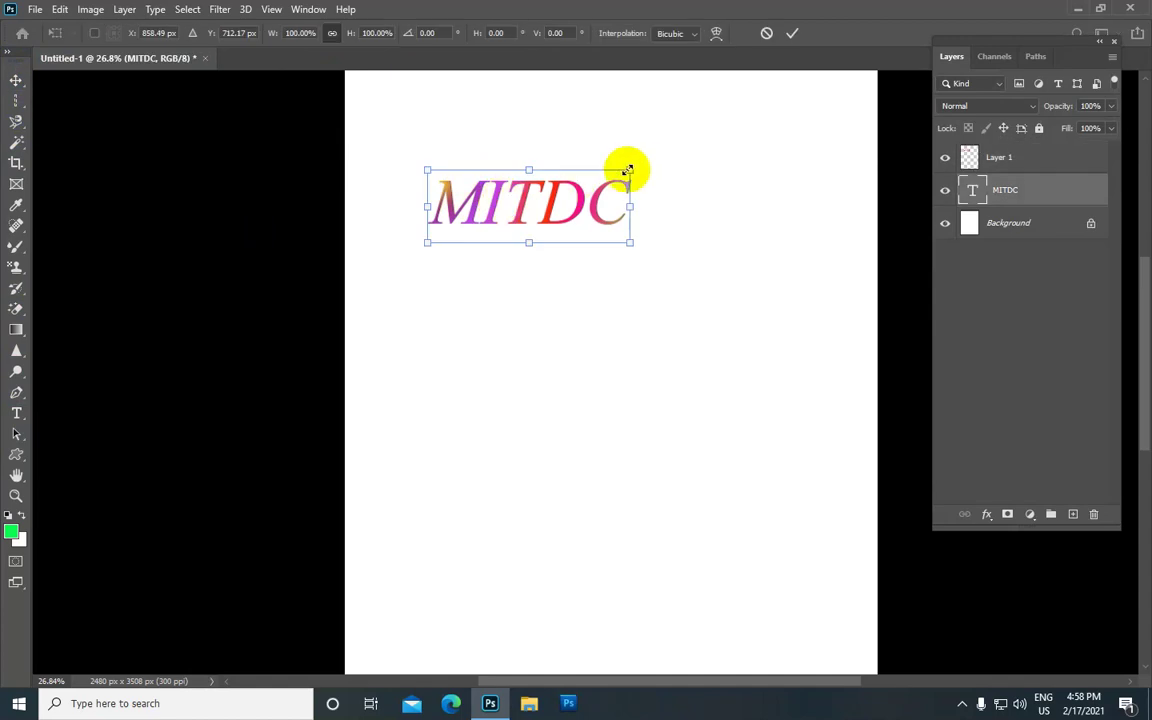
drag(521, 208, 521, 208)
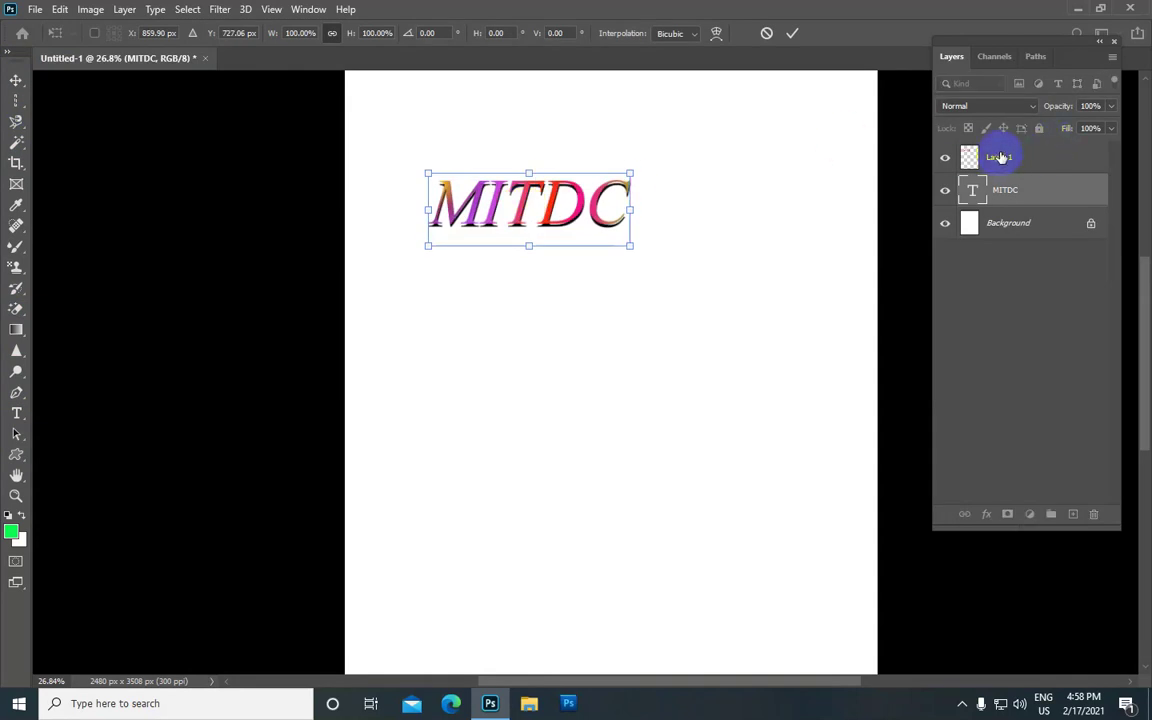
click(770, 33)
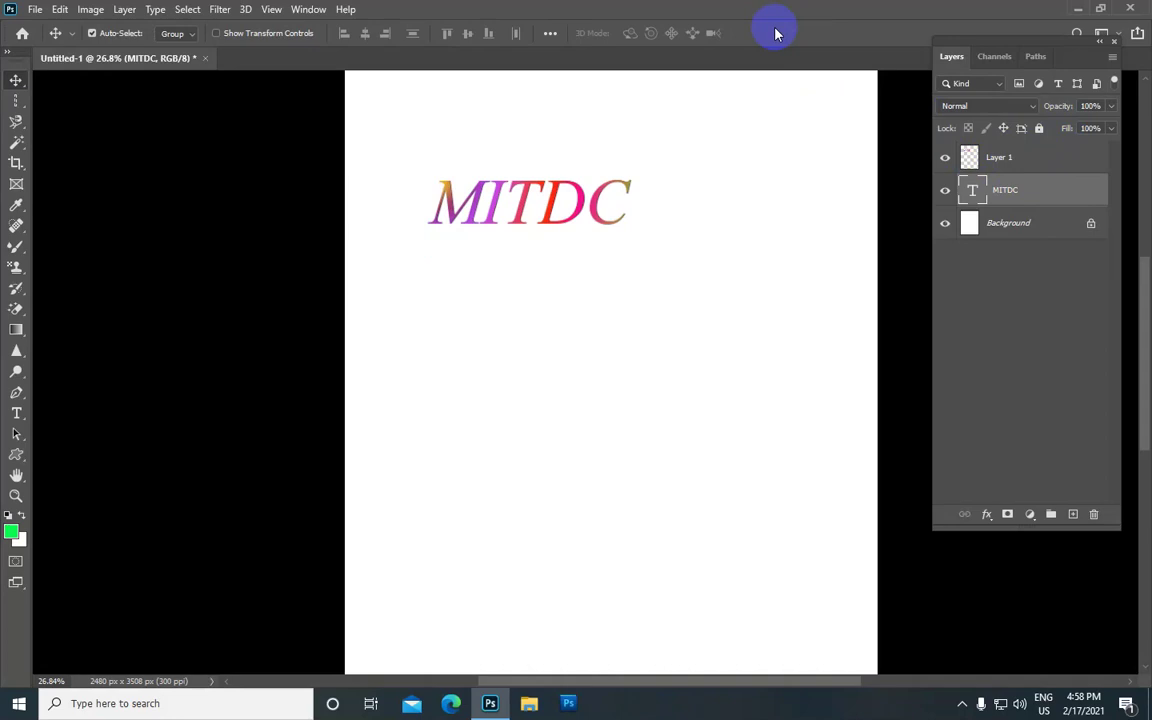
Select Layer 1 together with the MITDC layer and merge them with Ctrl+E
ctrl+click(1027, 160)
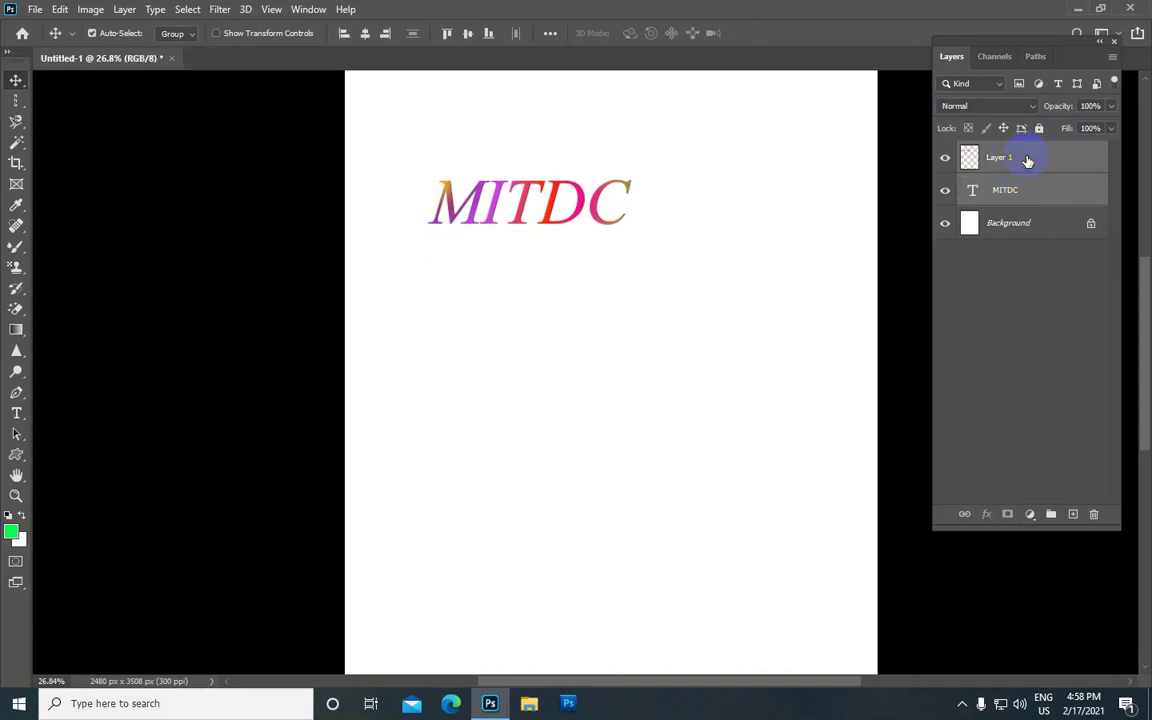
drag(1027, 160, 1003, 184)
drag(1003, 184, 997, 174)
key(ctrl+e)
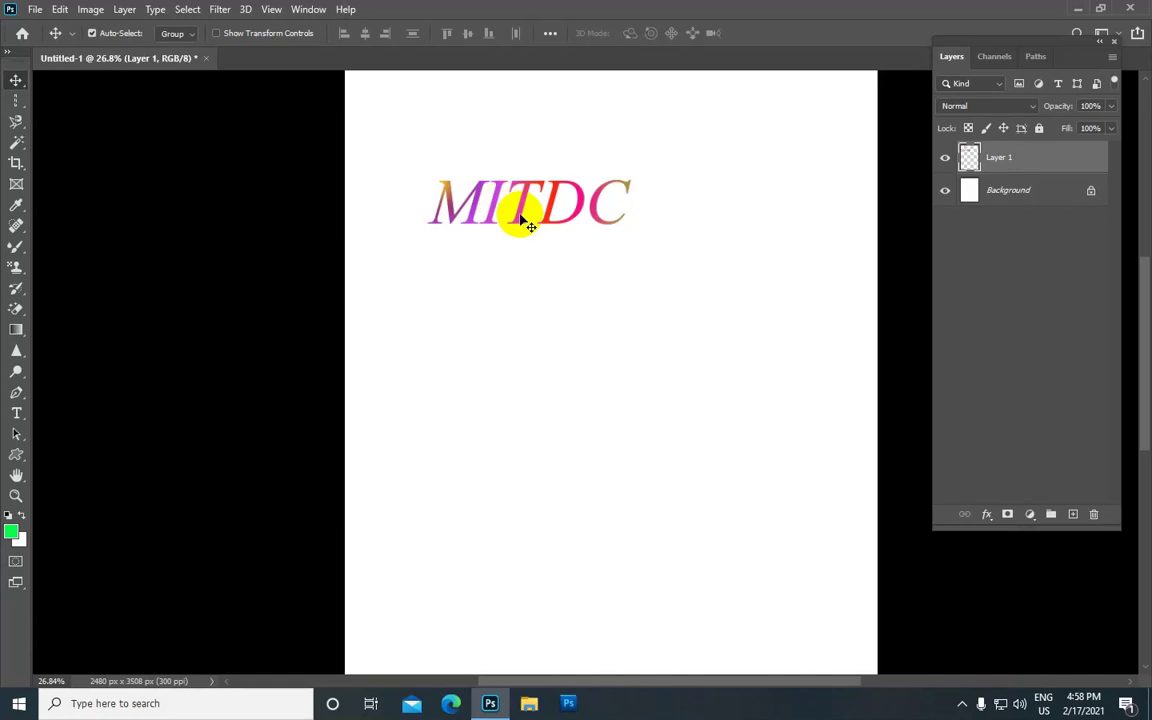
Shift MITDC right toward the page centre and enlarge it upward, committing the transform
key(ctrl+t)
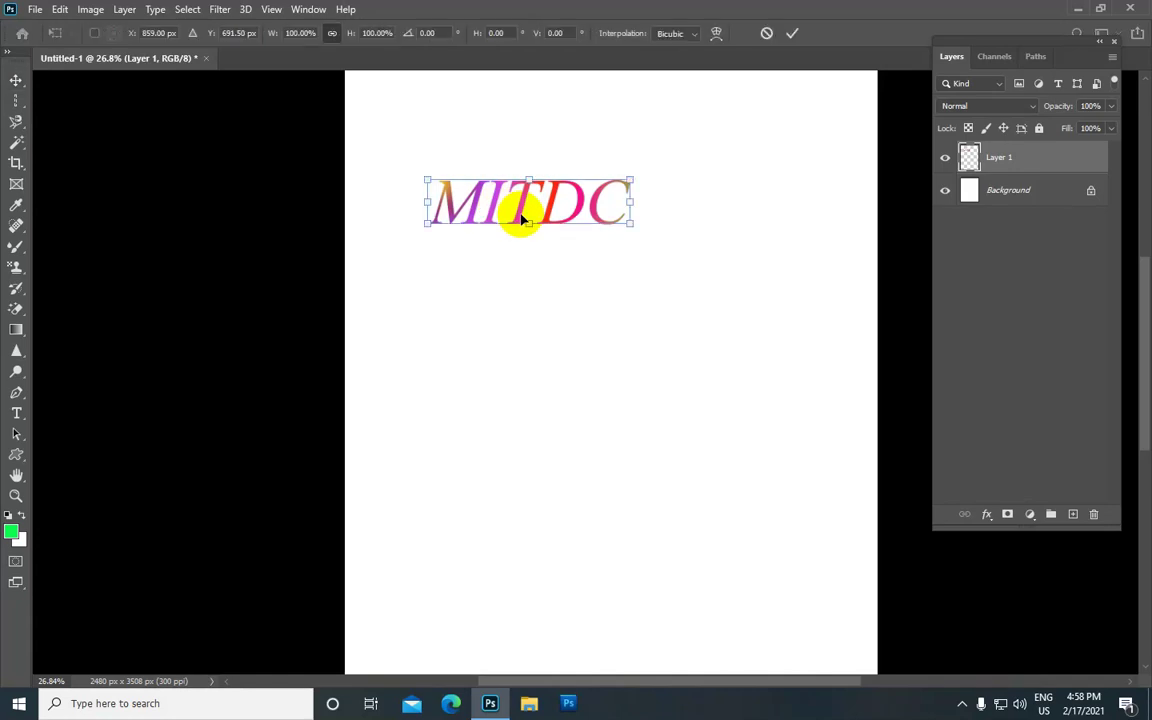
drag(550, 195, 626, 192)
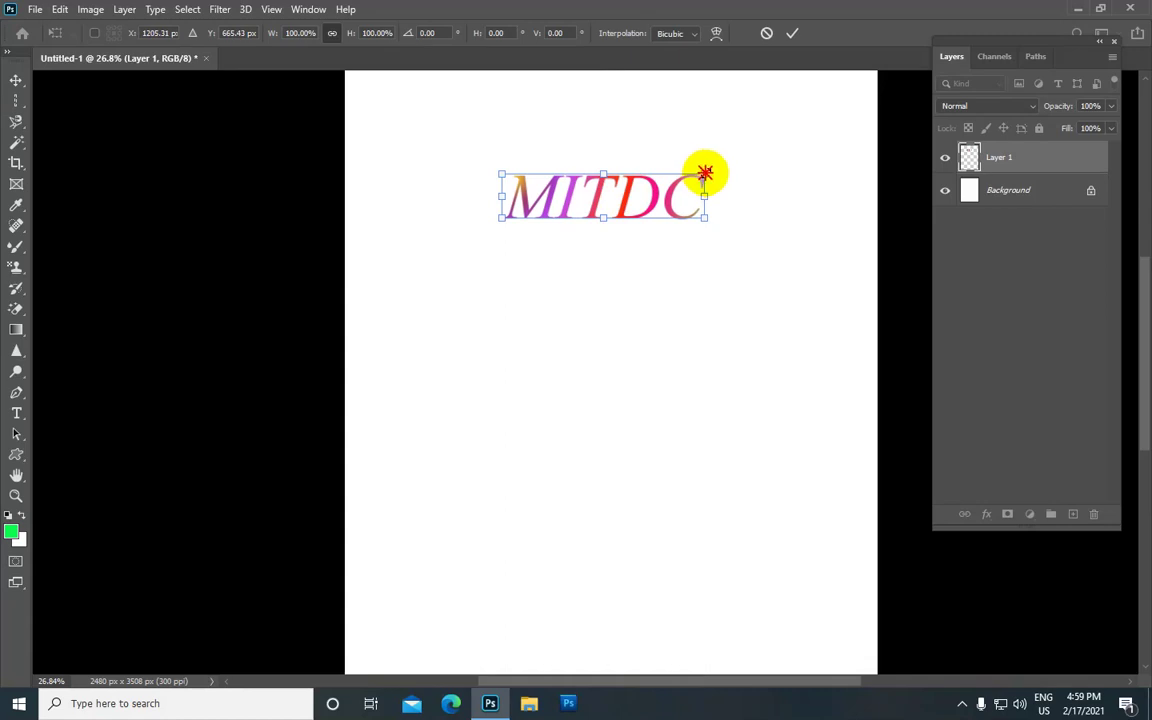
drag(703, 173, 743, 146)
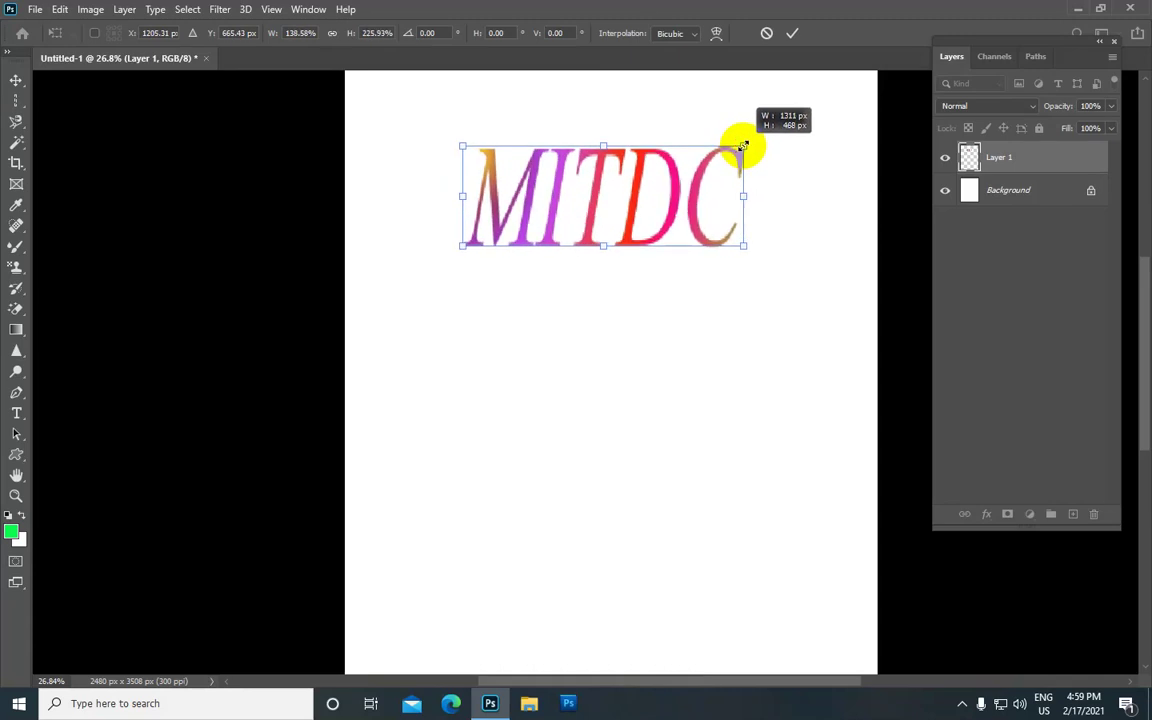
click(792, 33)
scroll(630, 218, down, 1)
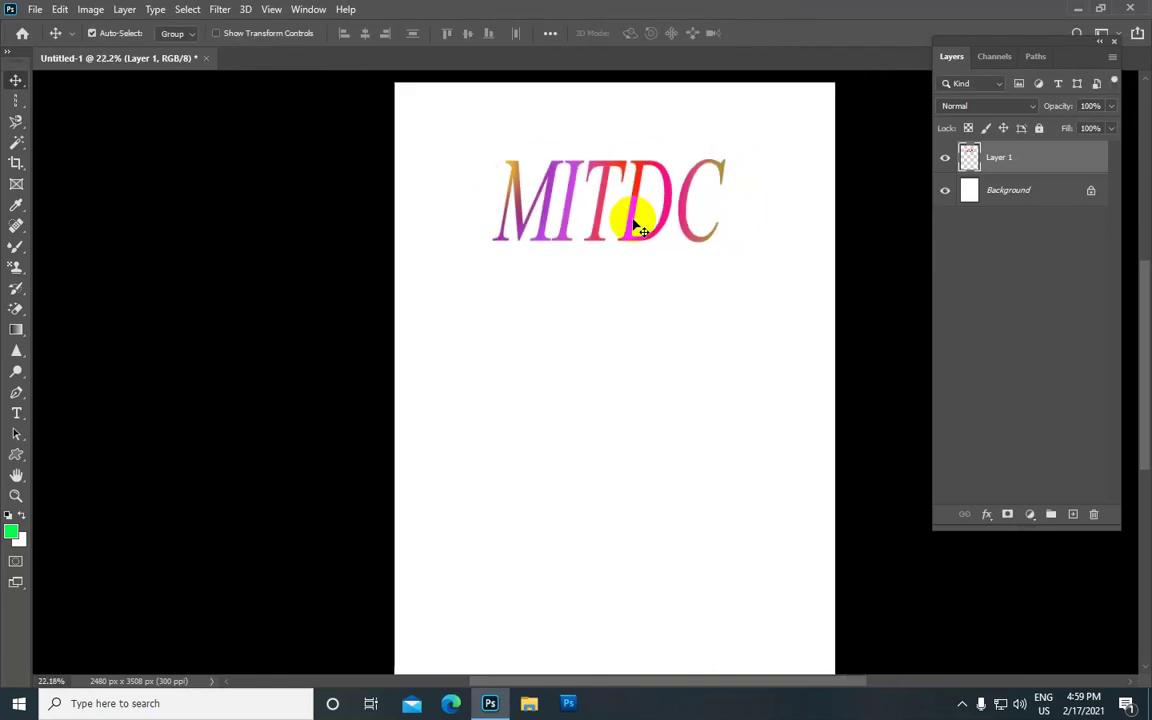
scroll(633, 222, down, 1)
scroll(636, 222, down, 1)
scroll(636, 222, down, 1)
scroll(636, 222, up, 1)
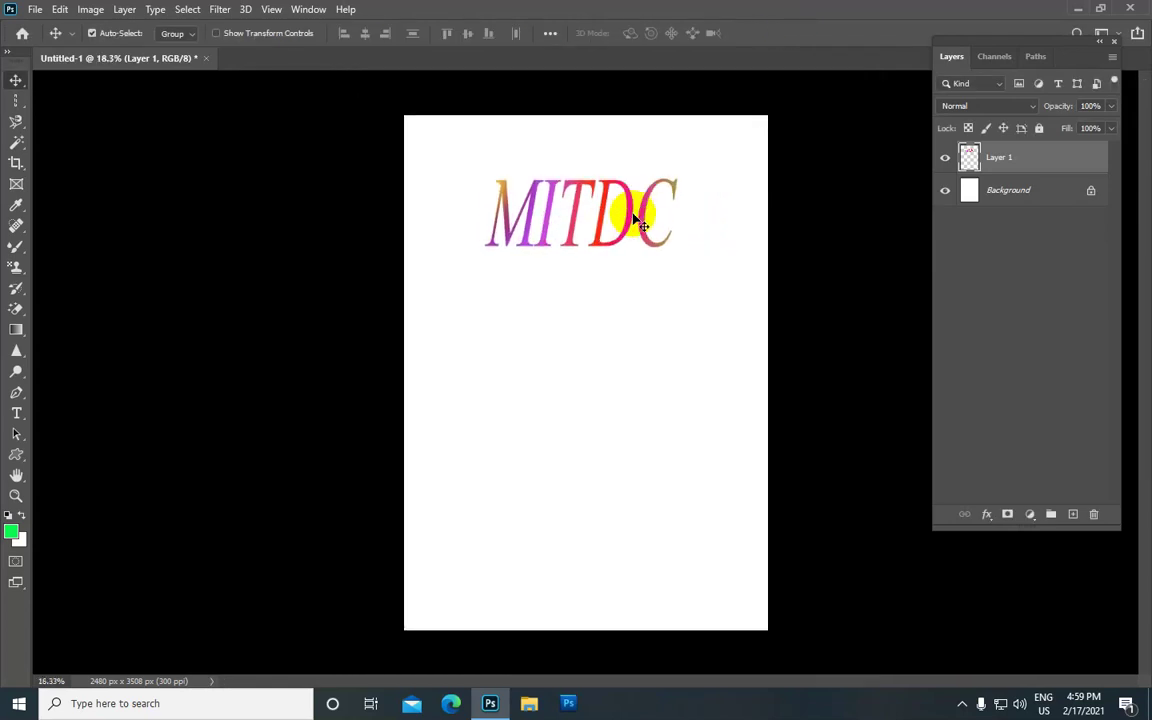
click(17, 413)
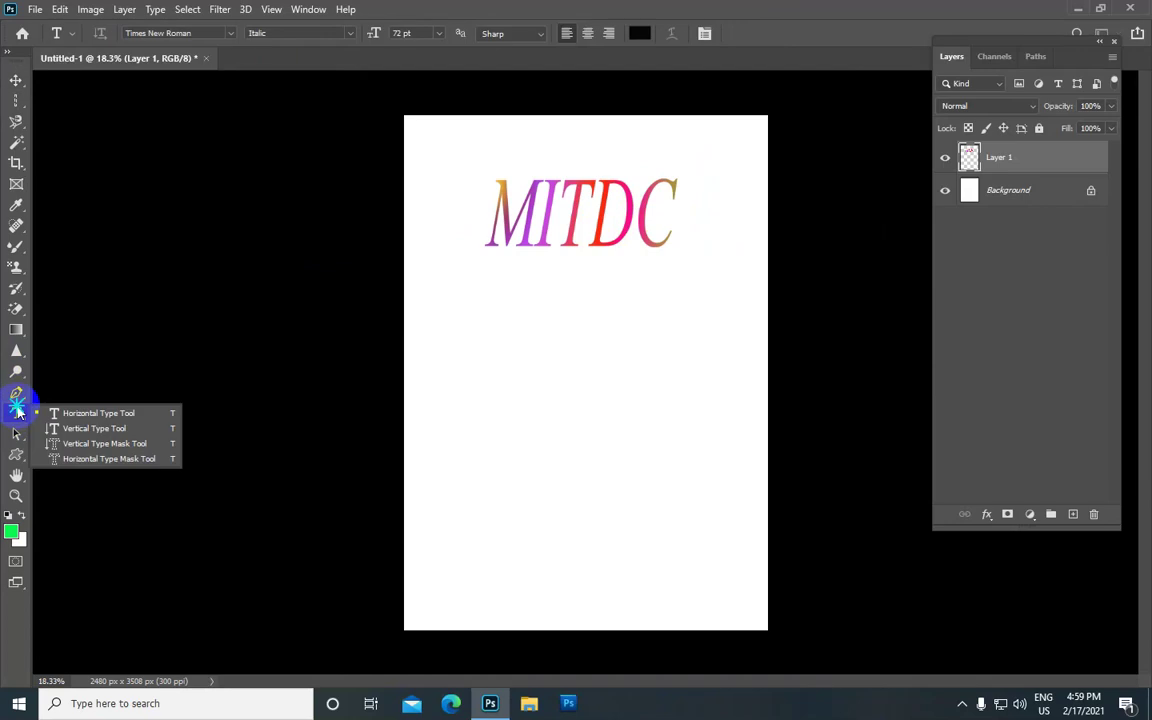
click(91, 415)
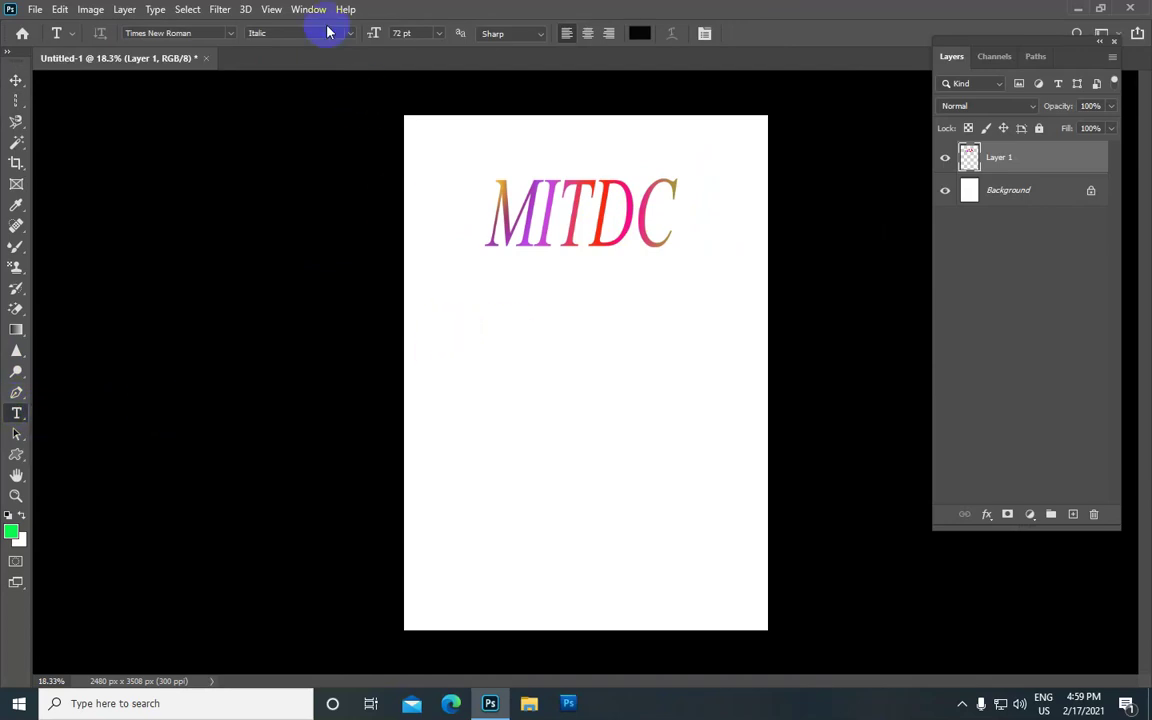
click(438, 35)
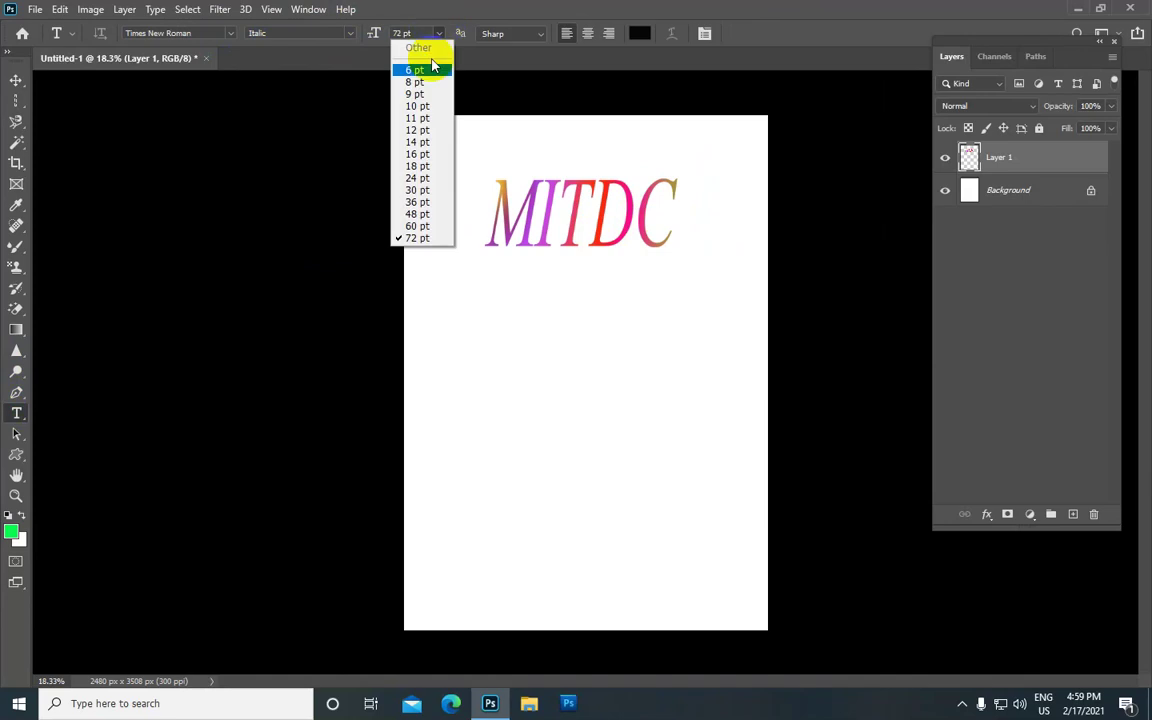
click(418, 190)
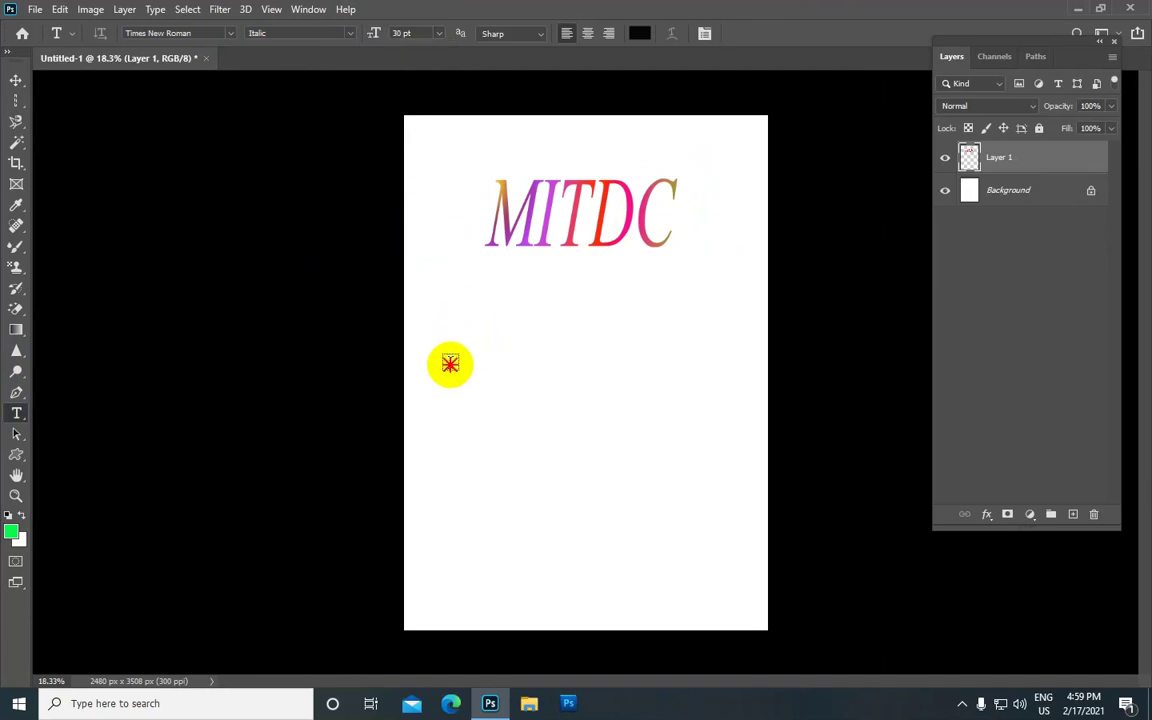
click(450, 362)
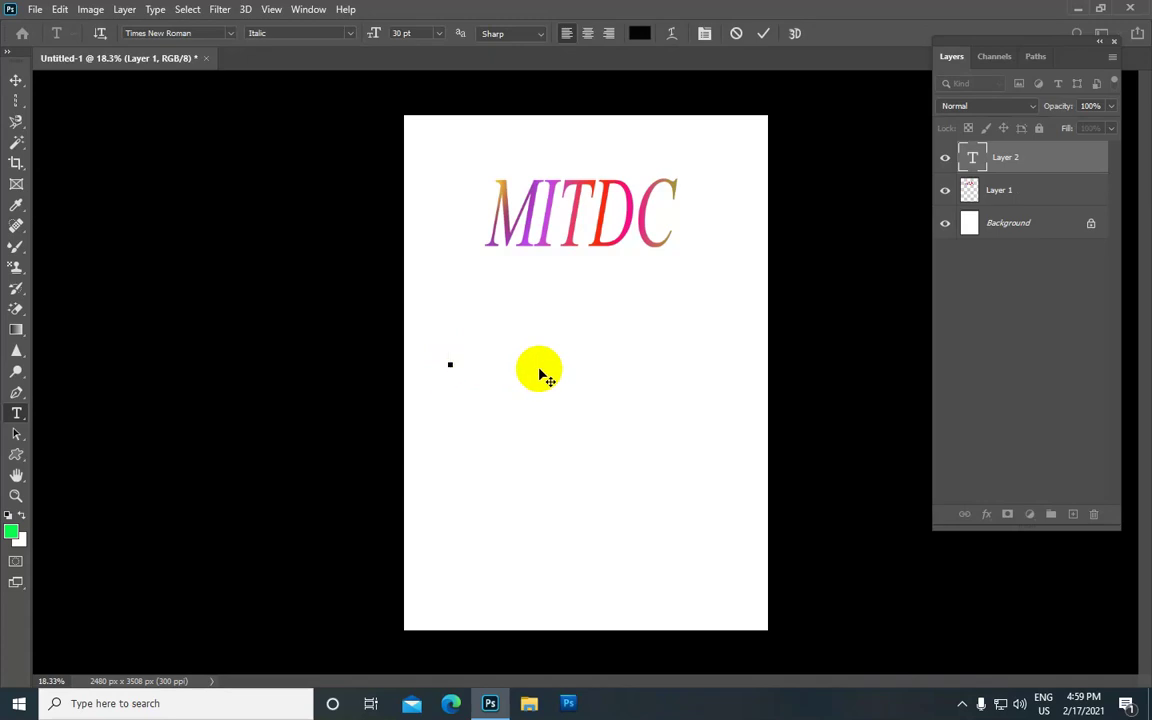
text(Nan )
text(Su )
text(Su)
text( Ma)
text(w)
click(766, 36)
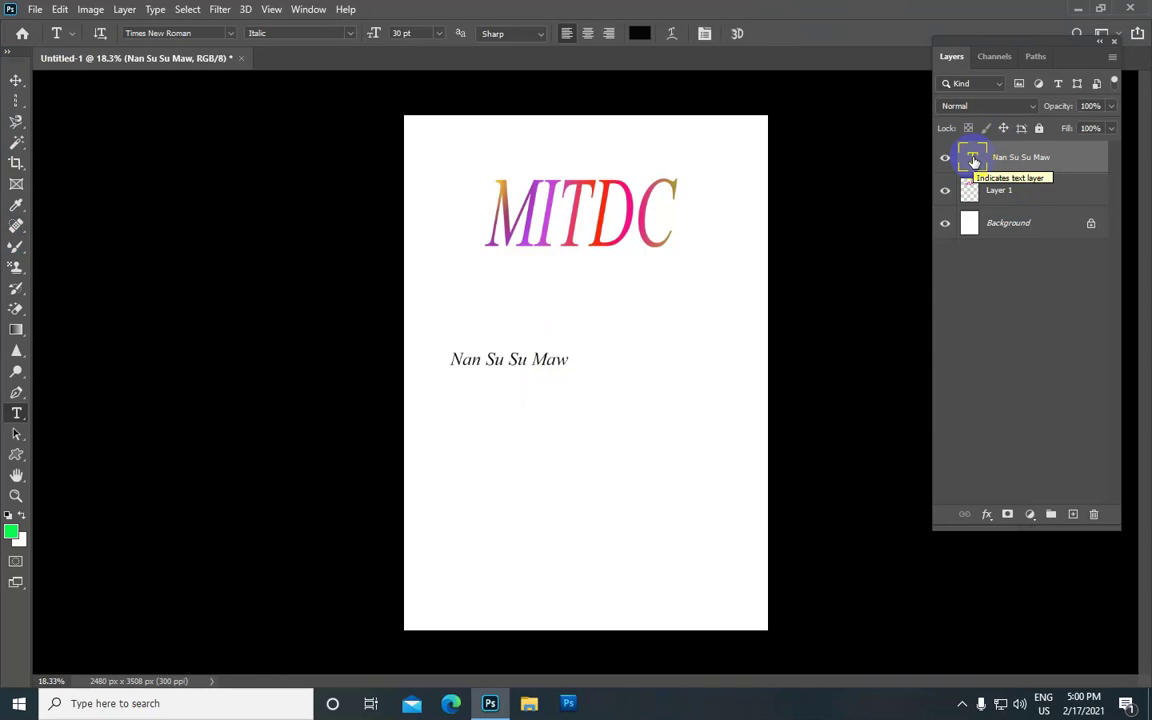
drag(974, 161, 977, 165)
double_click(975, 161)
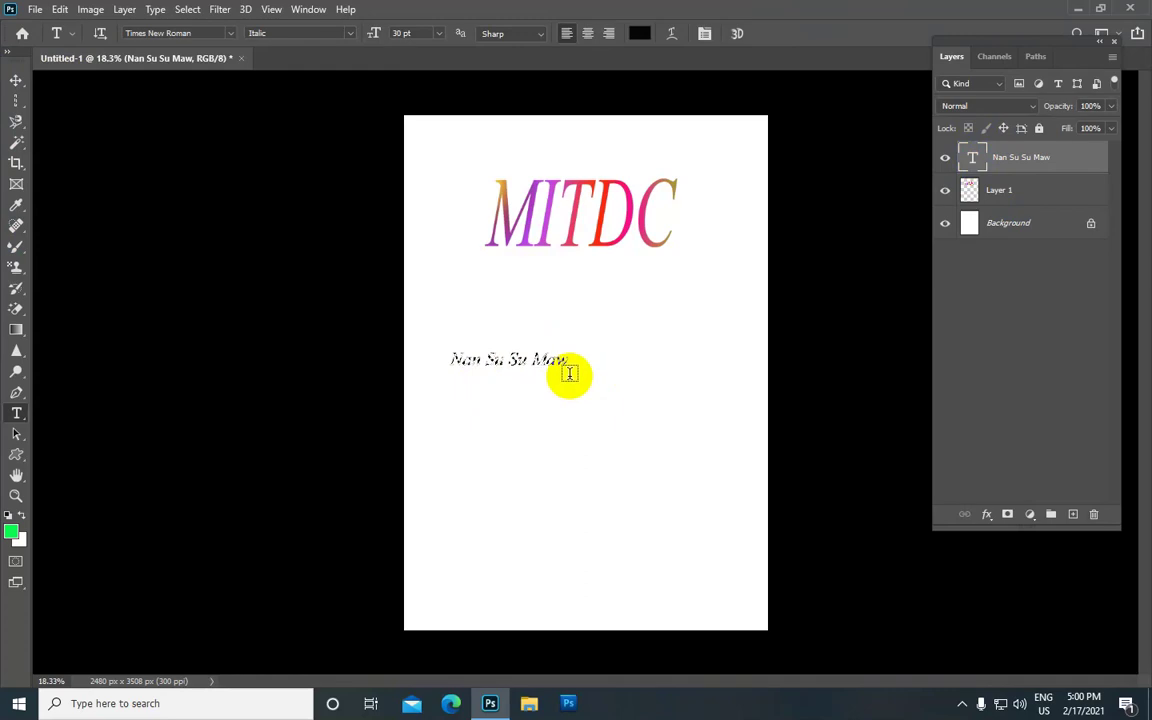
drag(569, 374, 18, 343)
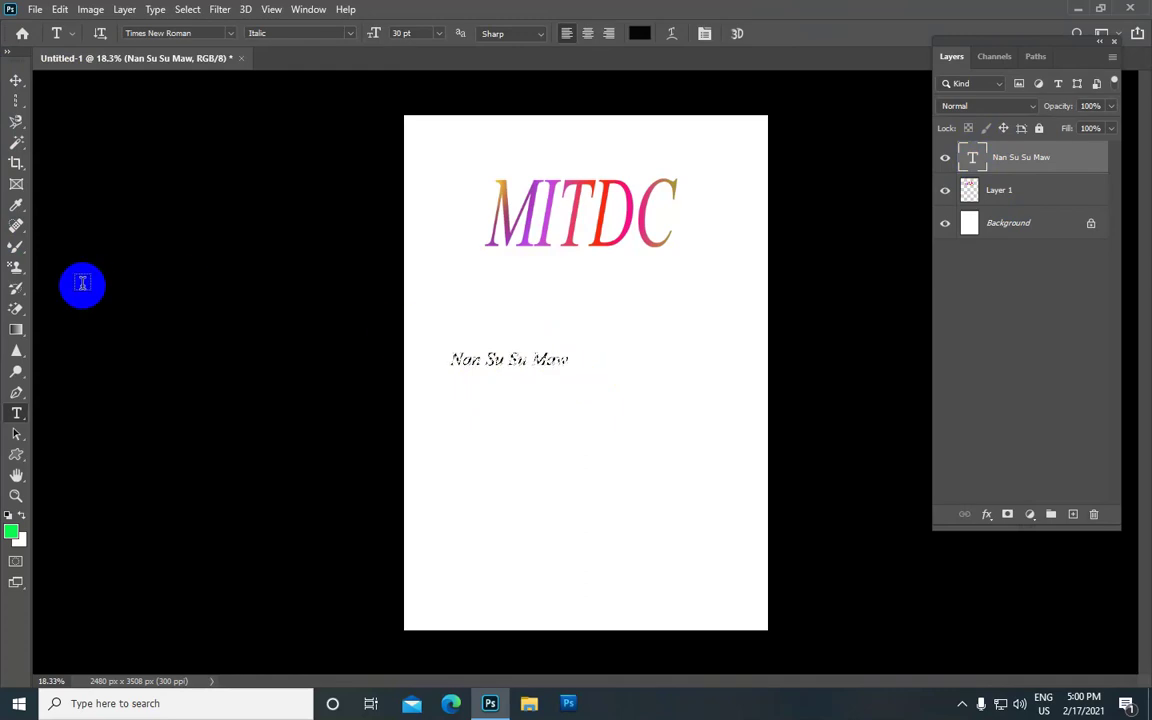
click(16, 330)
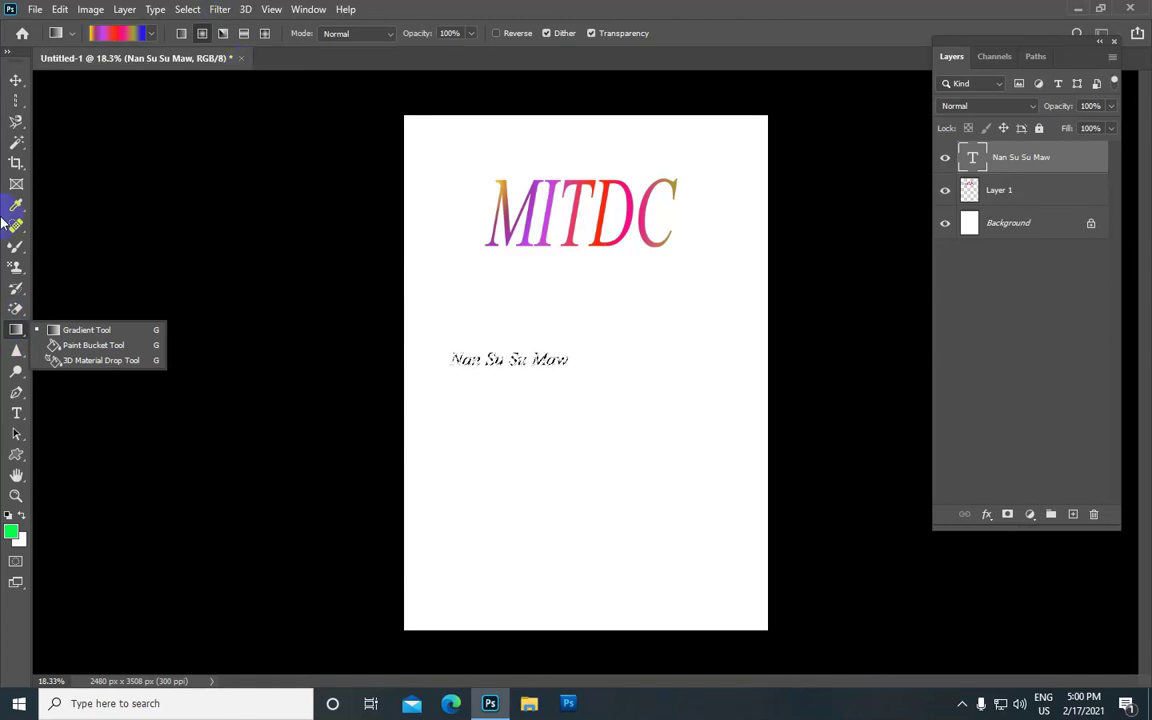
Pick the orange-to-purple Red_07 preset from the Reds gradients and confirm it
click(110, 37)
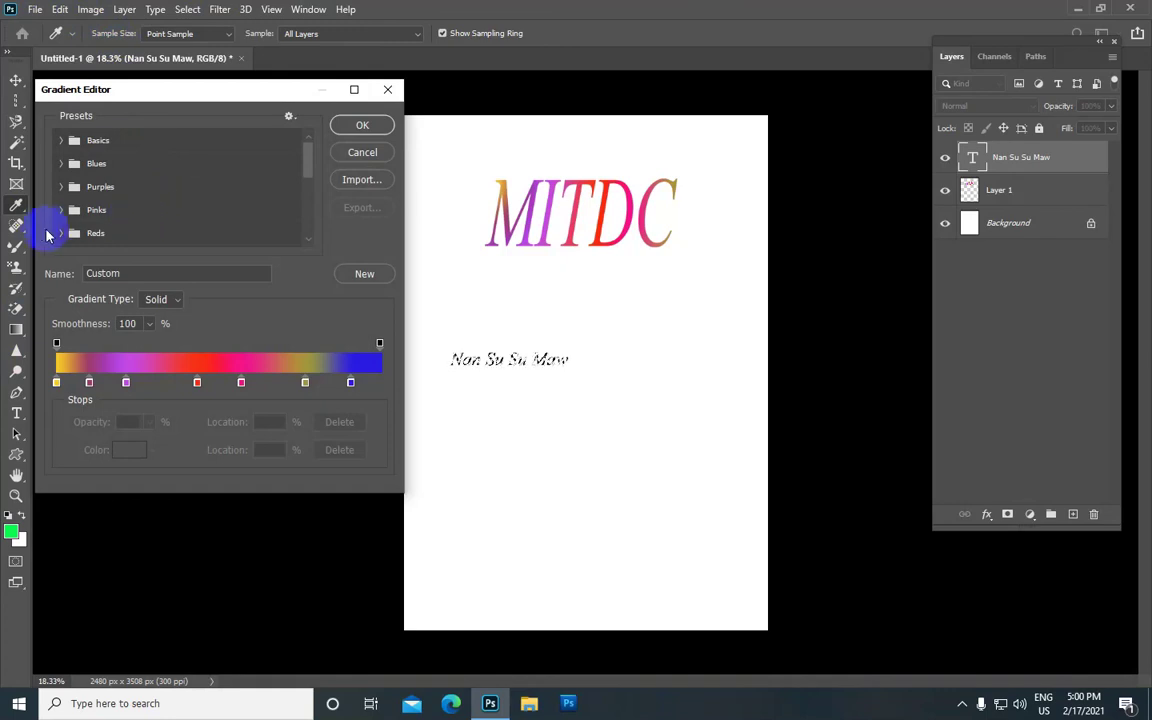
click(61, 232)
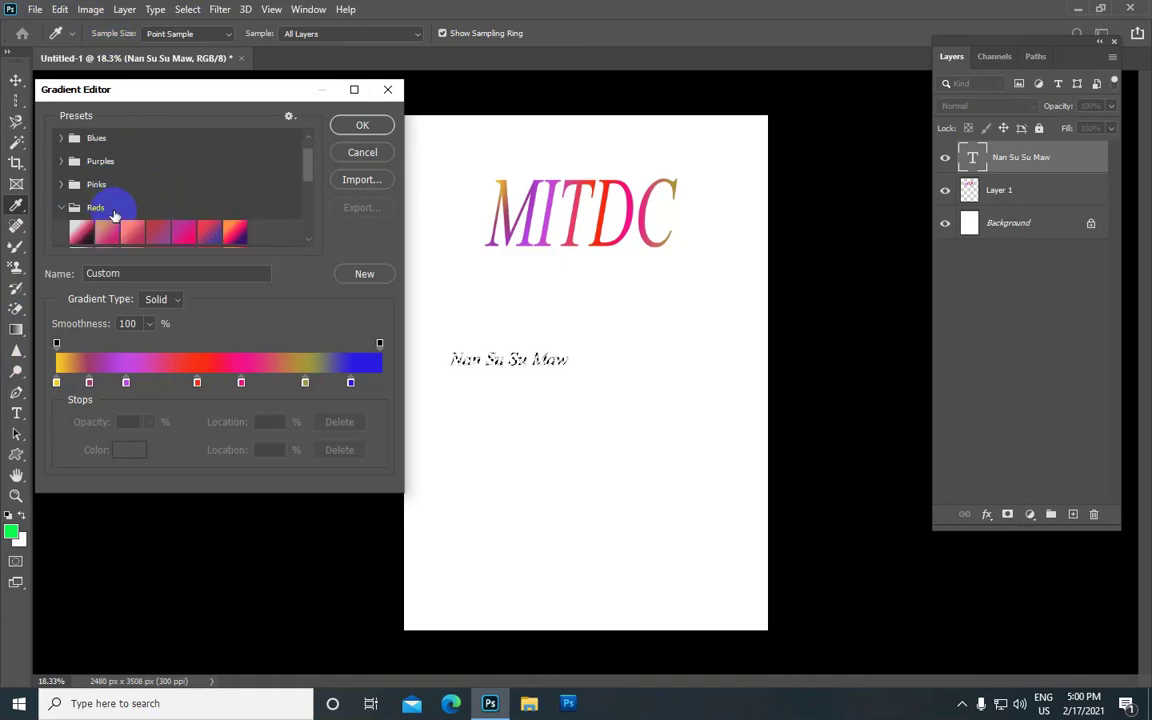
scroll(114, 215, down, 1)
scroll(114, 215, down, 1)
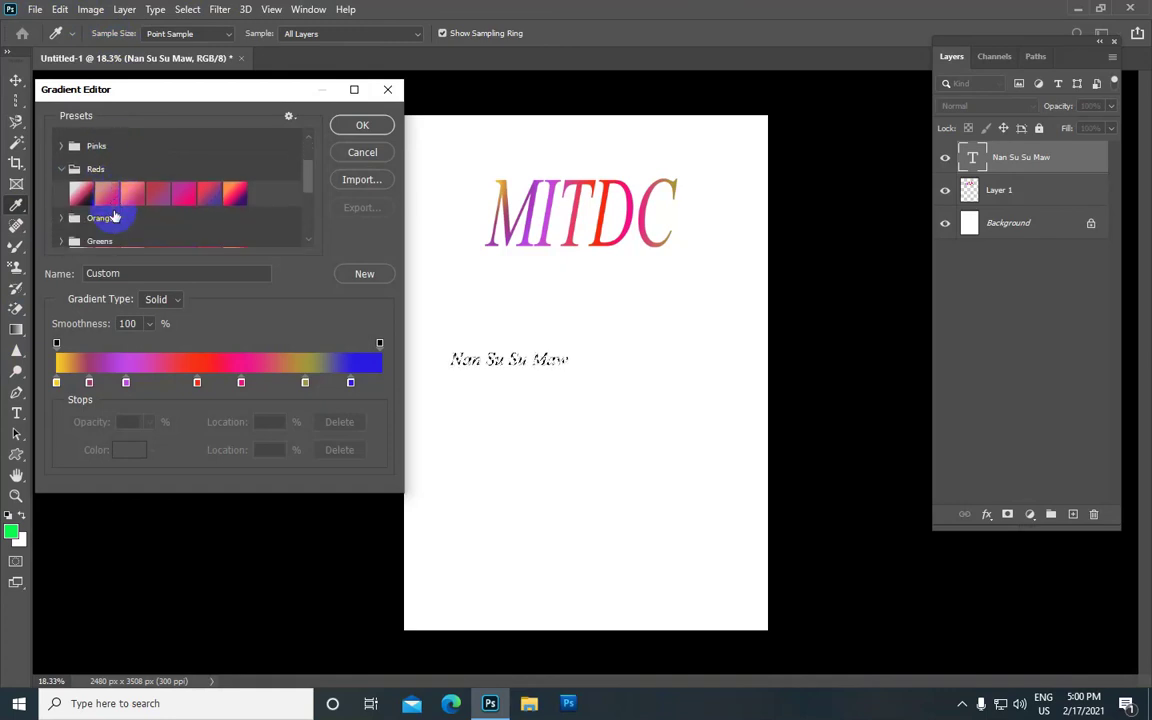
scroll(114, 215, up, 1)
scroll(114, 215, down, 2)
scroll(114, 215, up, 1)
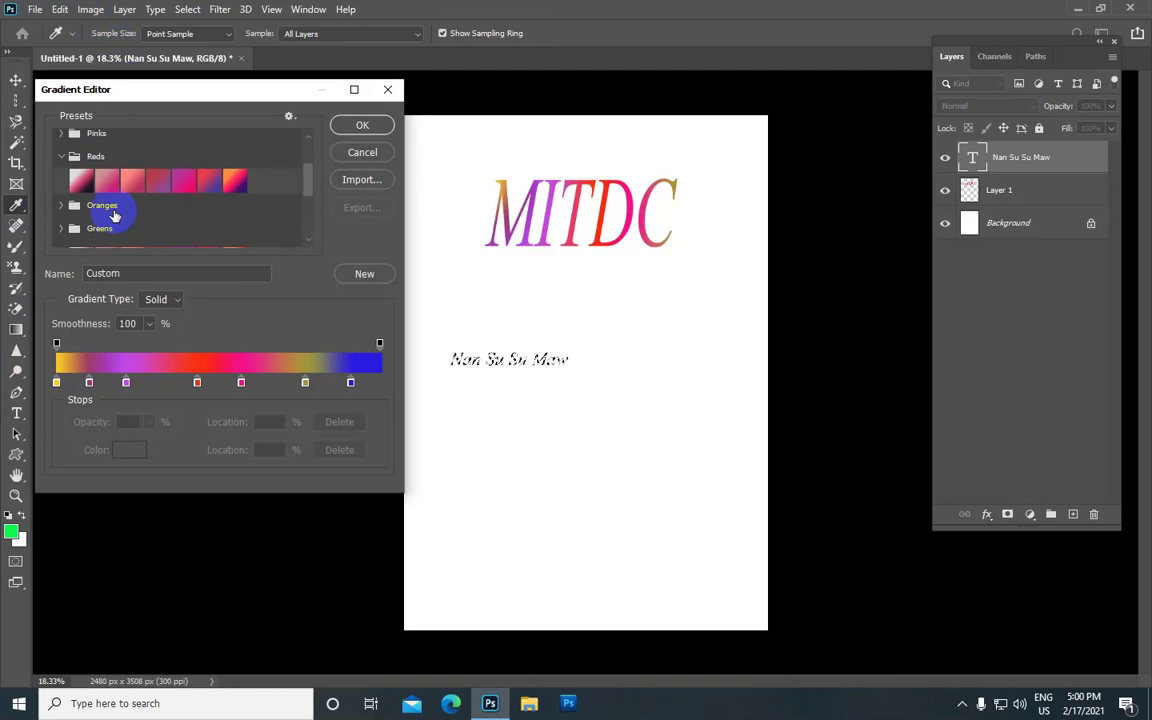
click(184, 180)
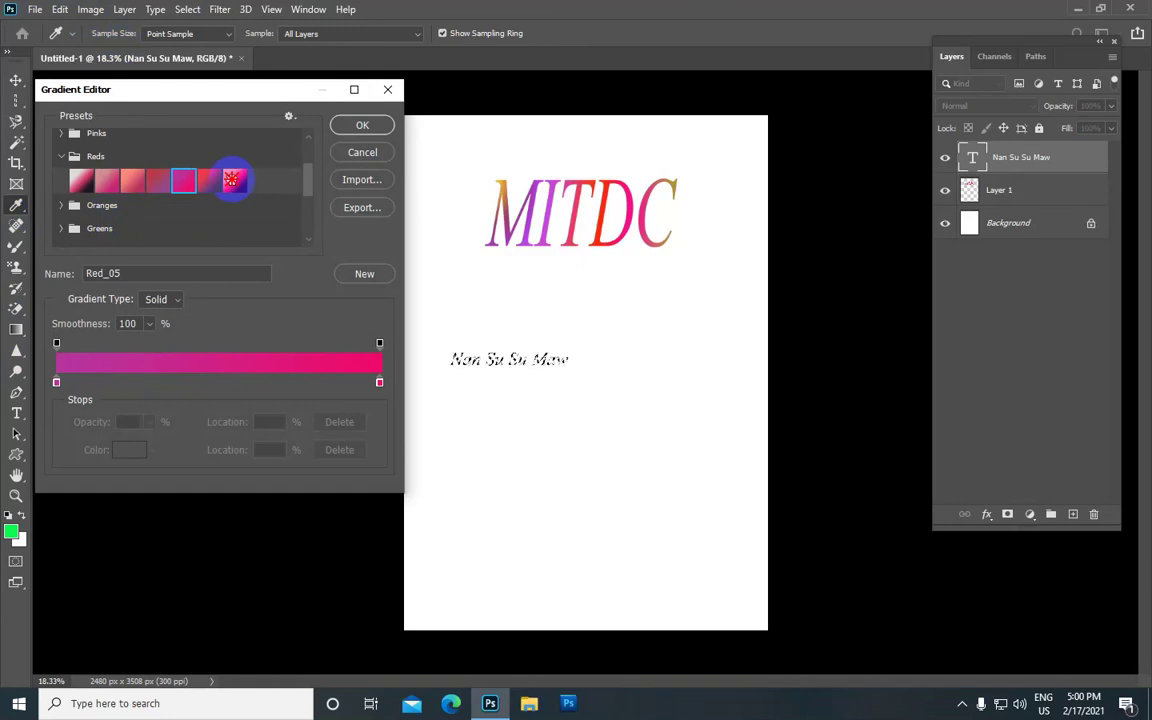
click(234, 180)
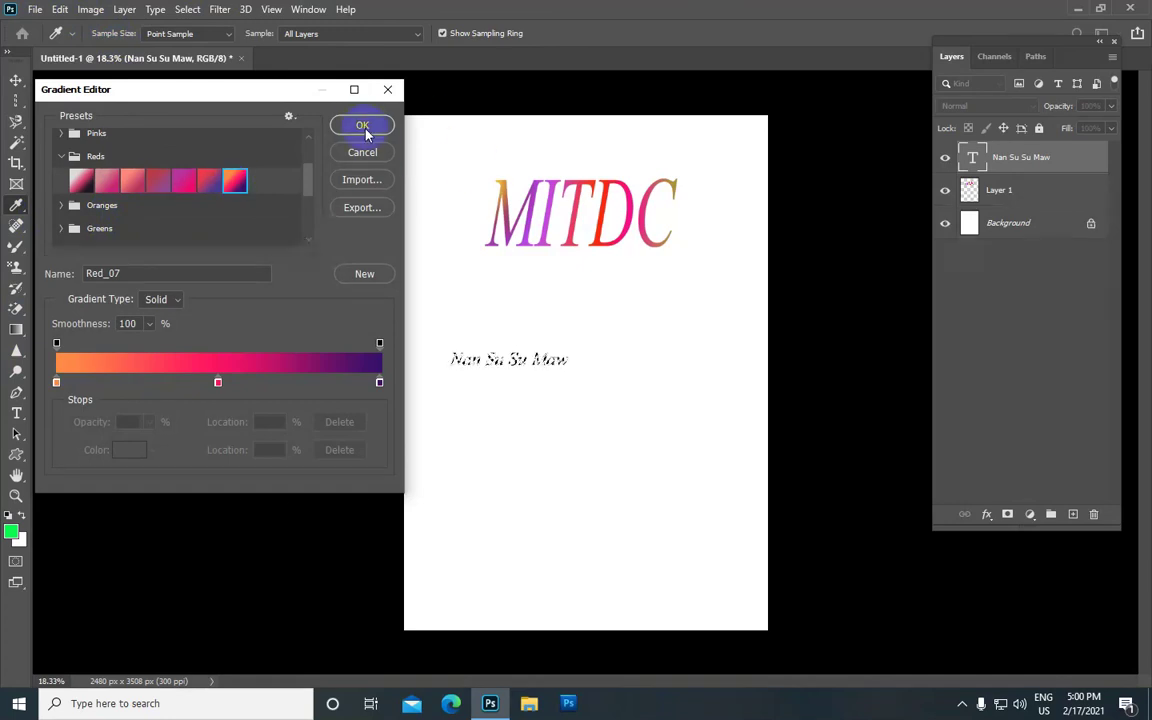
click(365, 127)
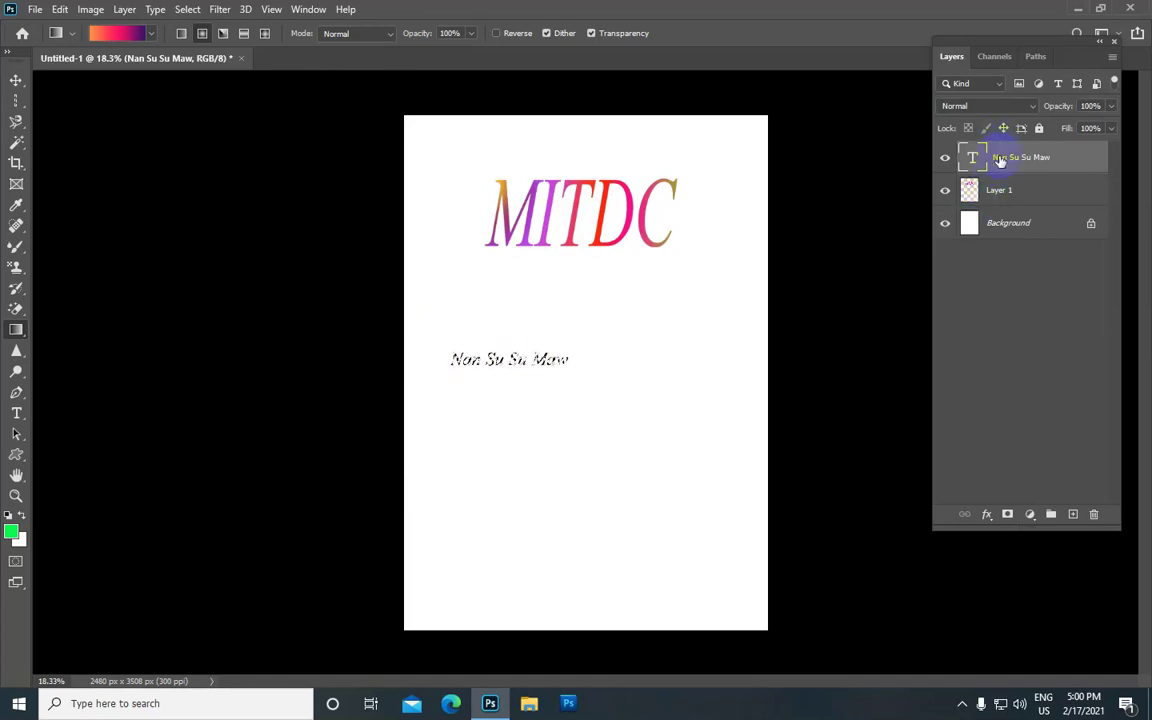
click(1073, 516)
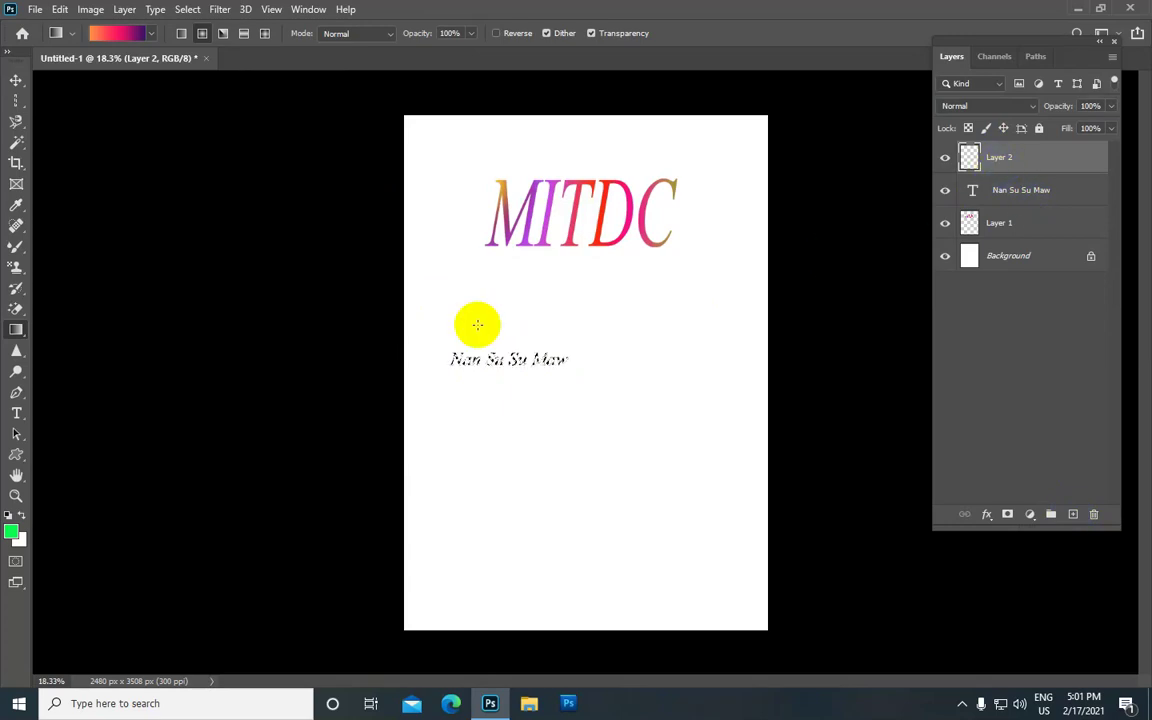
drag(448, 352, 570, 363)
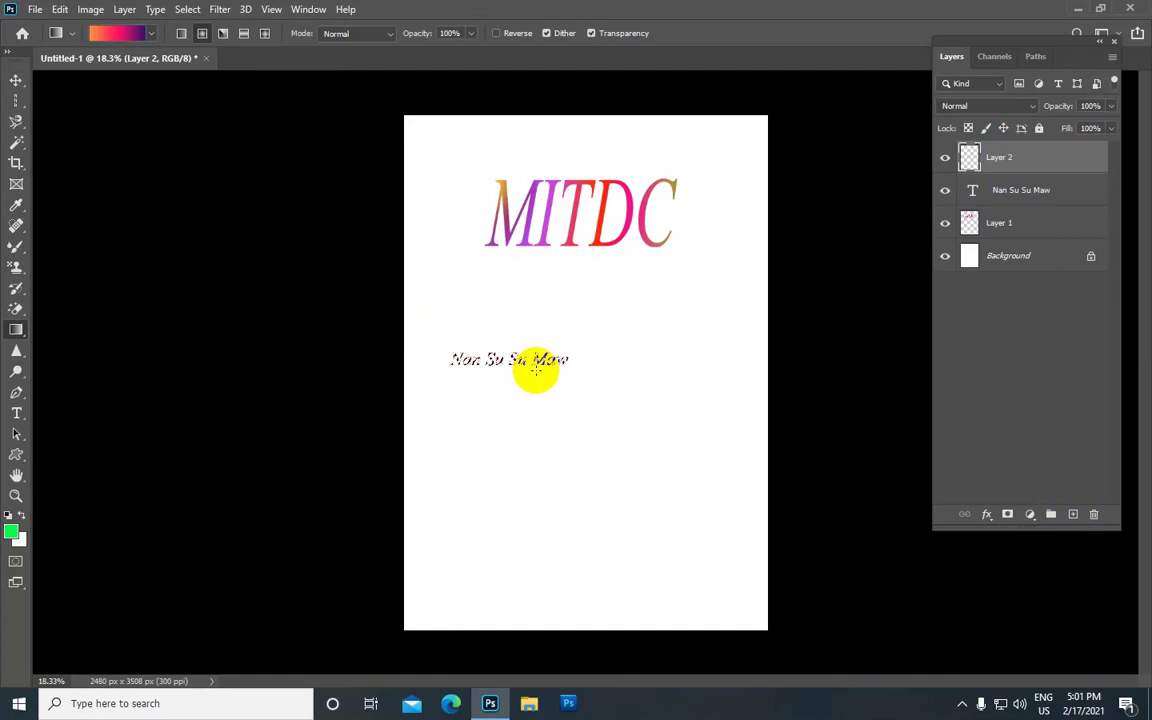
scroll(535, 373, up, 1)
scroll(522, 373, up, 2)
scroll(527, 360, up, 2)
scroll(528, 365, up, 1)
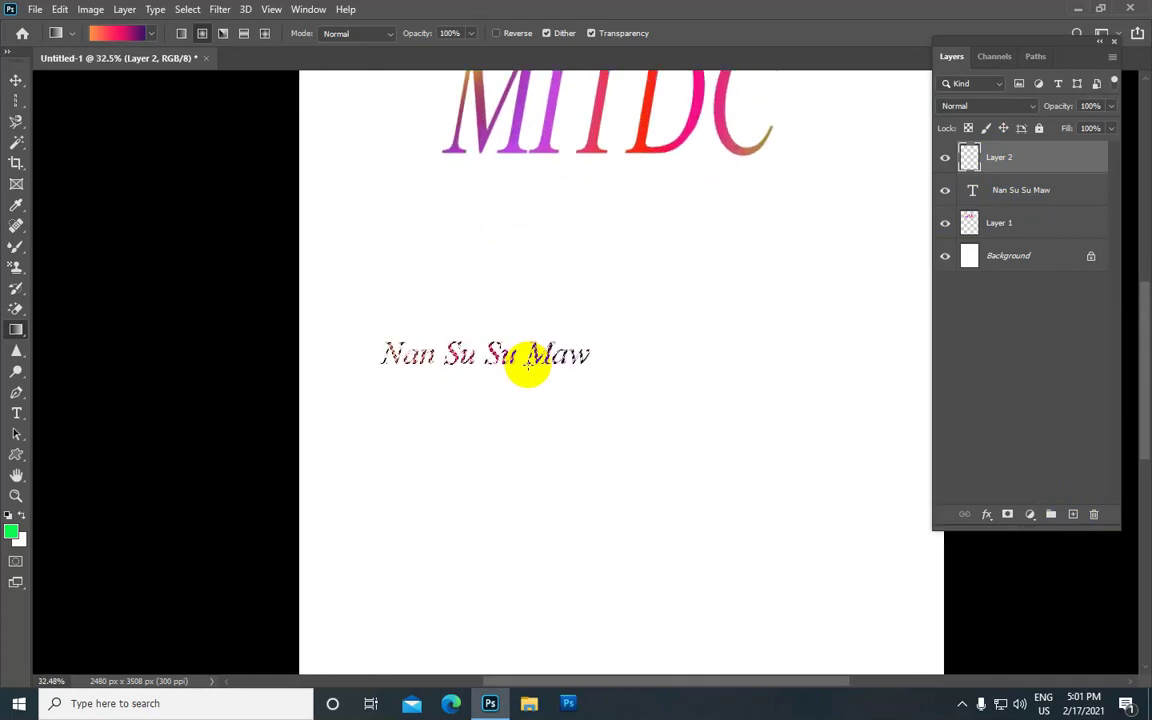
scroll(528, 365, down, 2)
scroll(528, 365, down, 1)
scroll(528, 365, down, 2)
scroll(528, 365, down, 1)
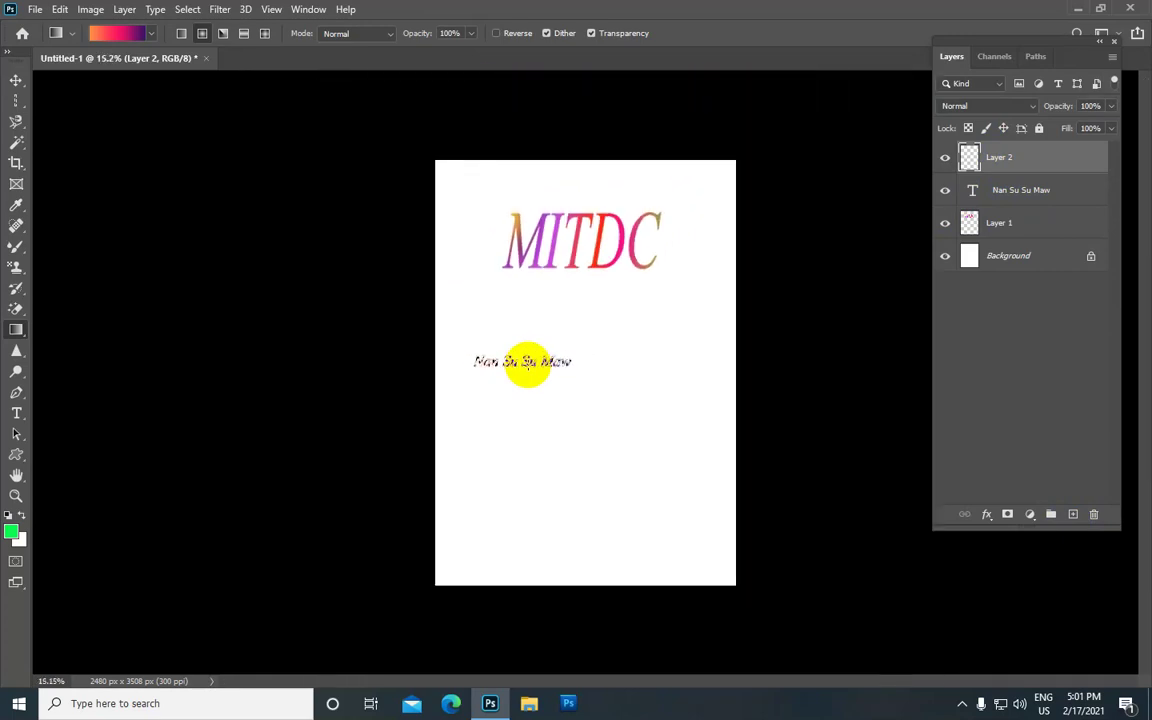
click(188, 10)
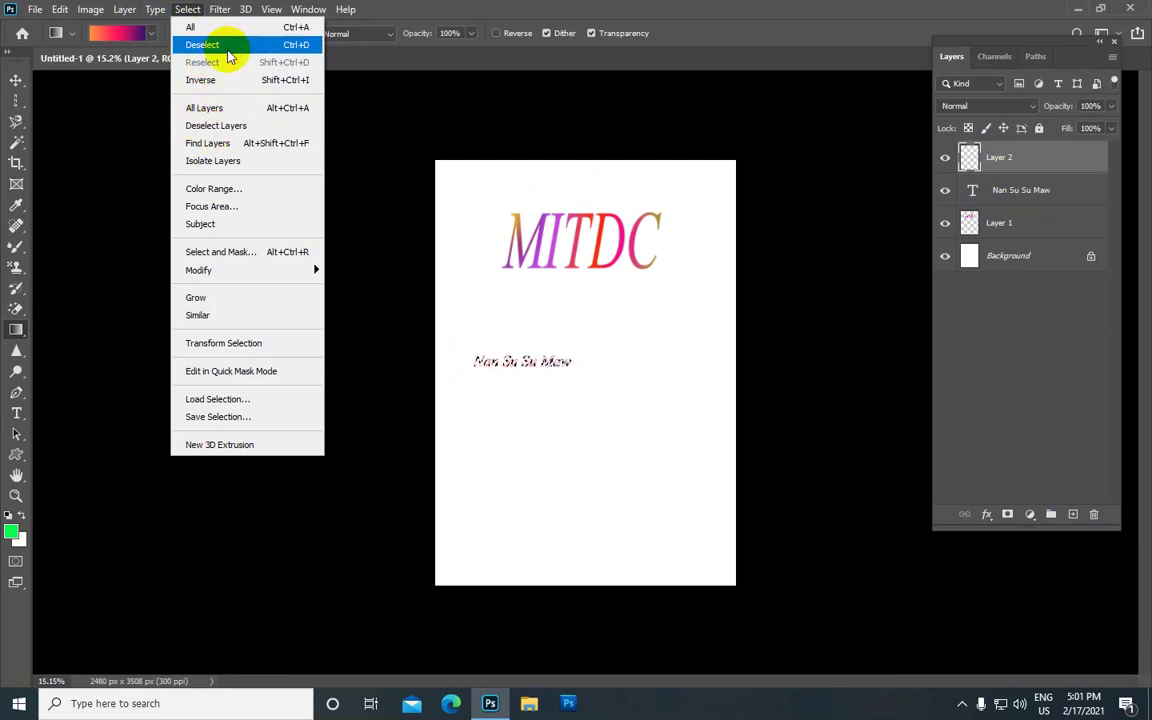
click(226, 46)
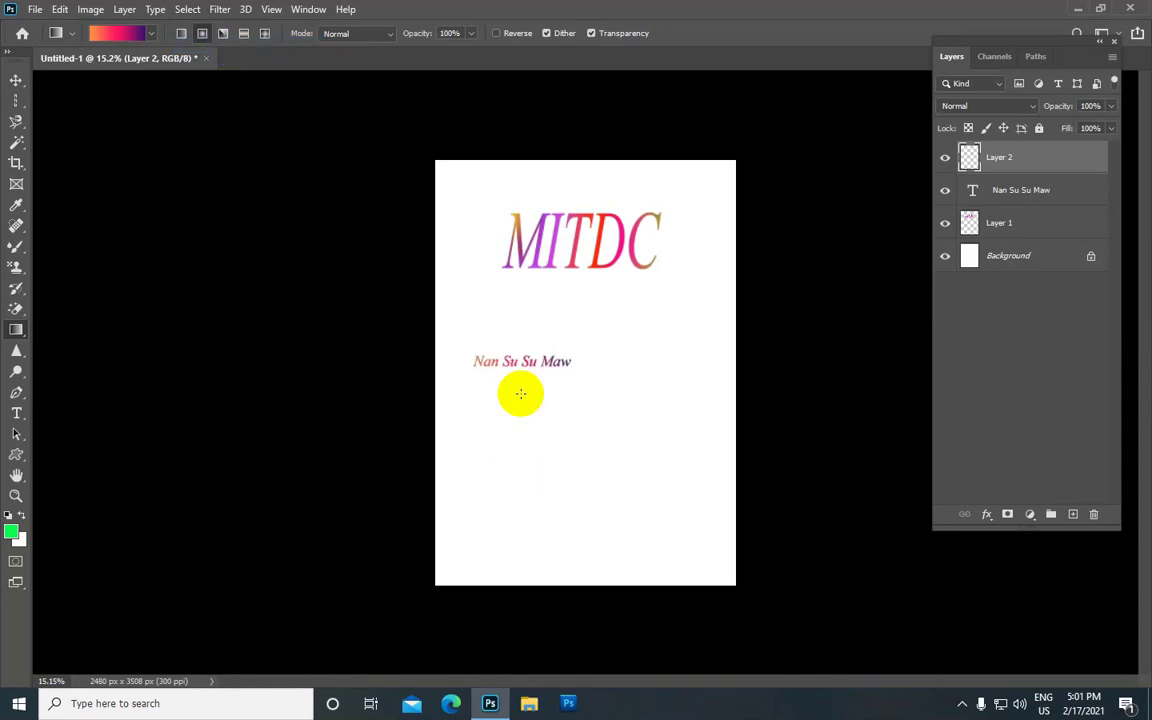
scroll(520, 391, up, 1)
scroll(520, 391, up, 1)
scroll(520, 391, up, 1)
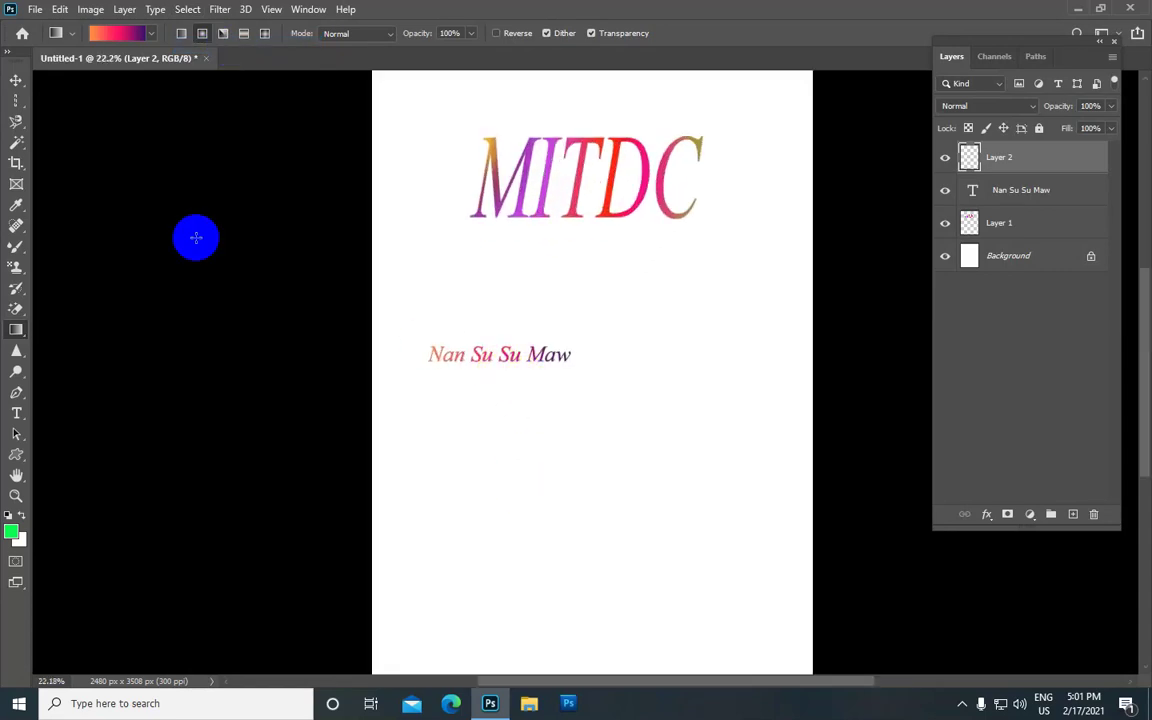
click(15, 84)
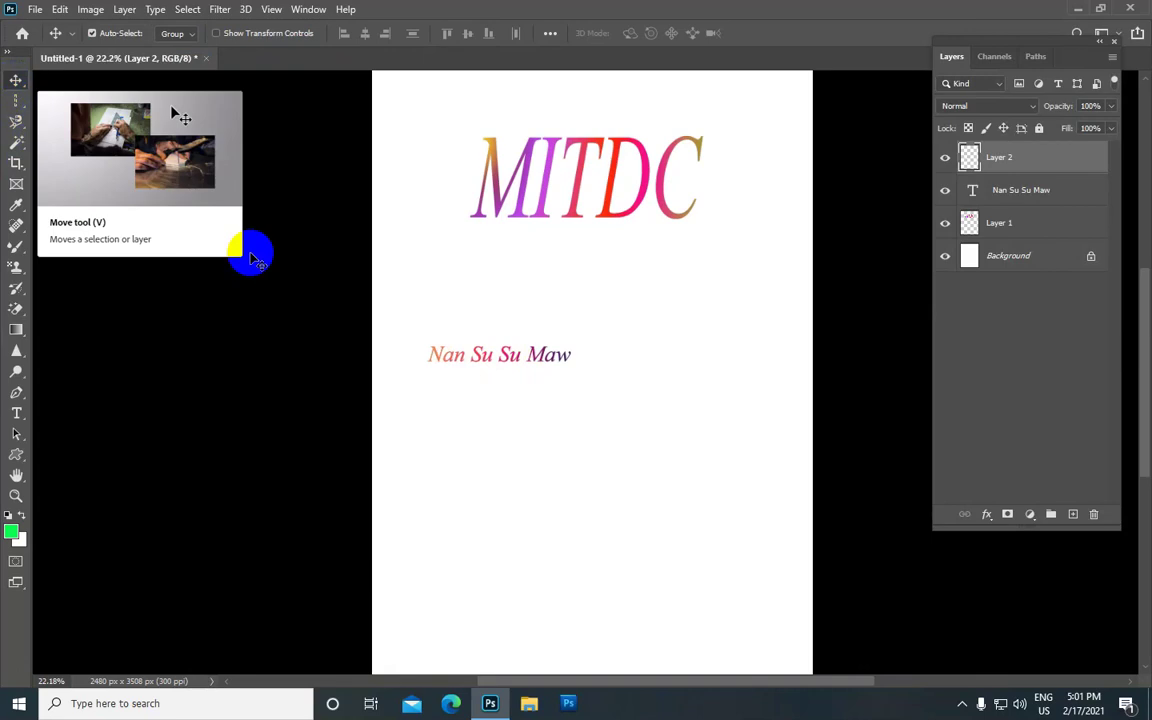
click(534, 360)
key(ctrl+t)
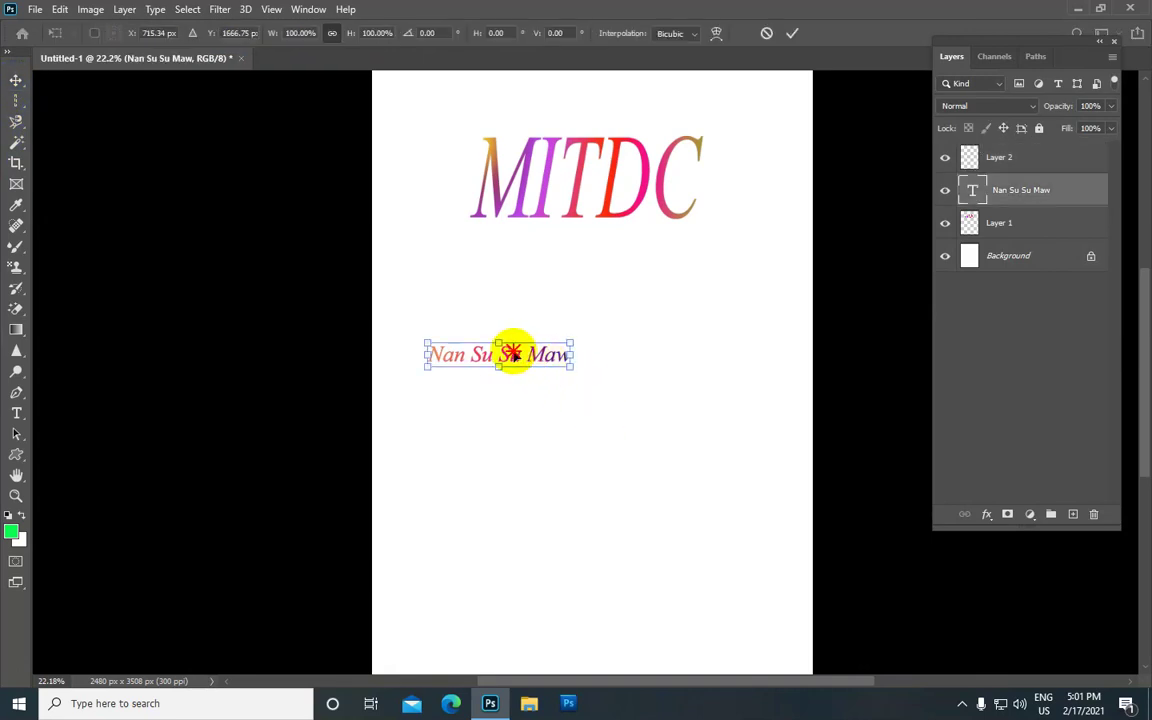
drag(513, 354, 512, 350)
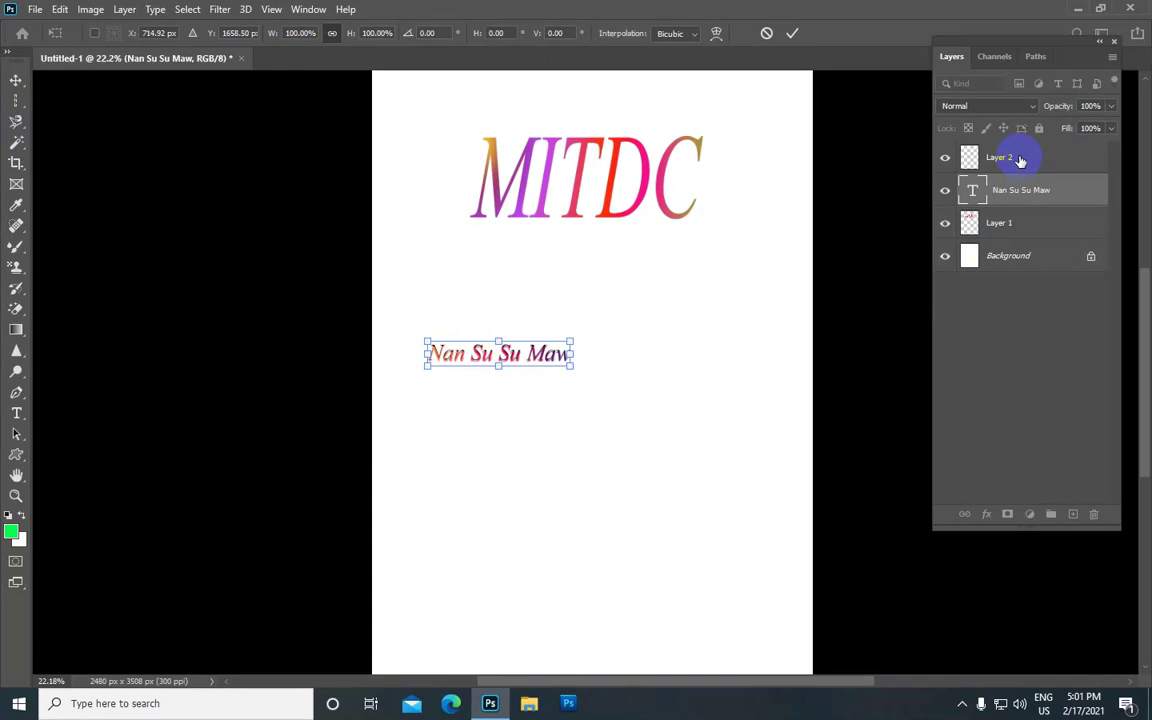
click(1020, 160)
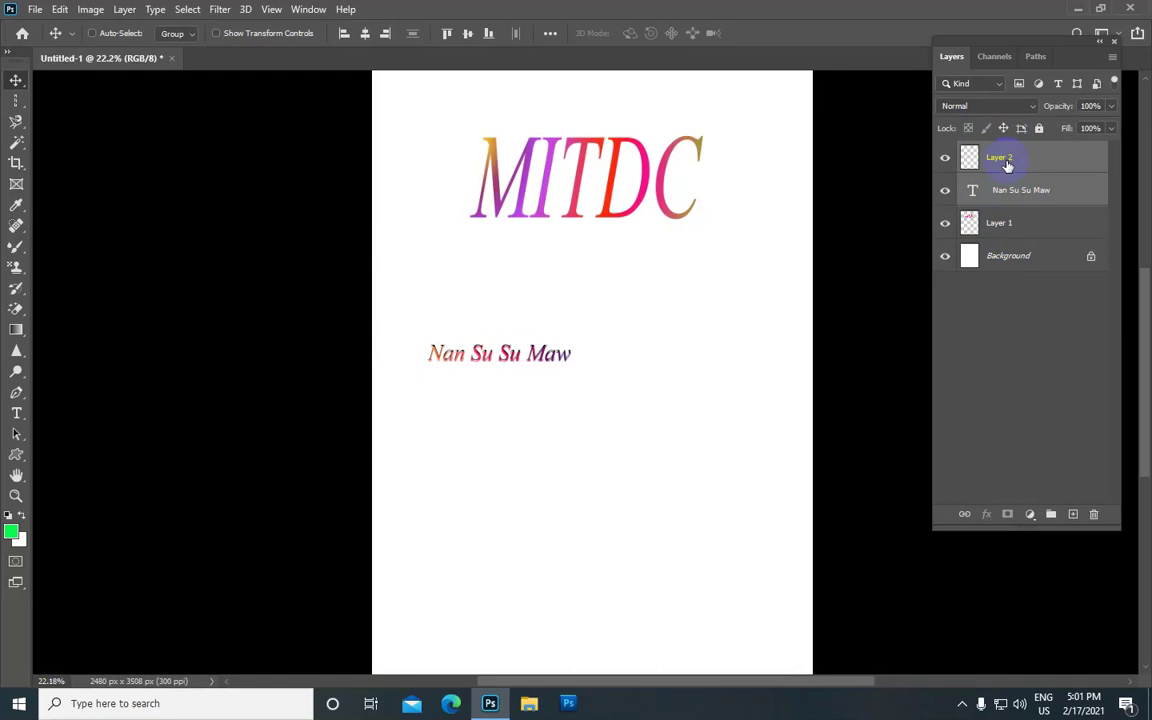
key(ctrl+e)
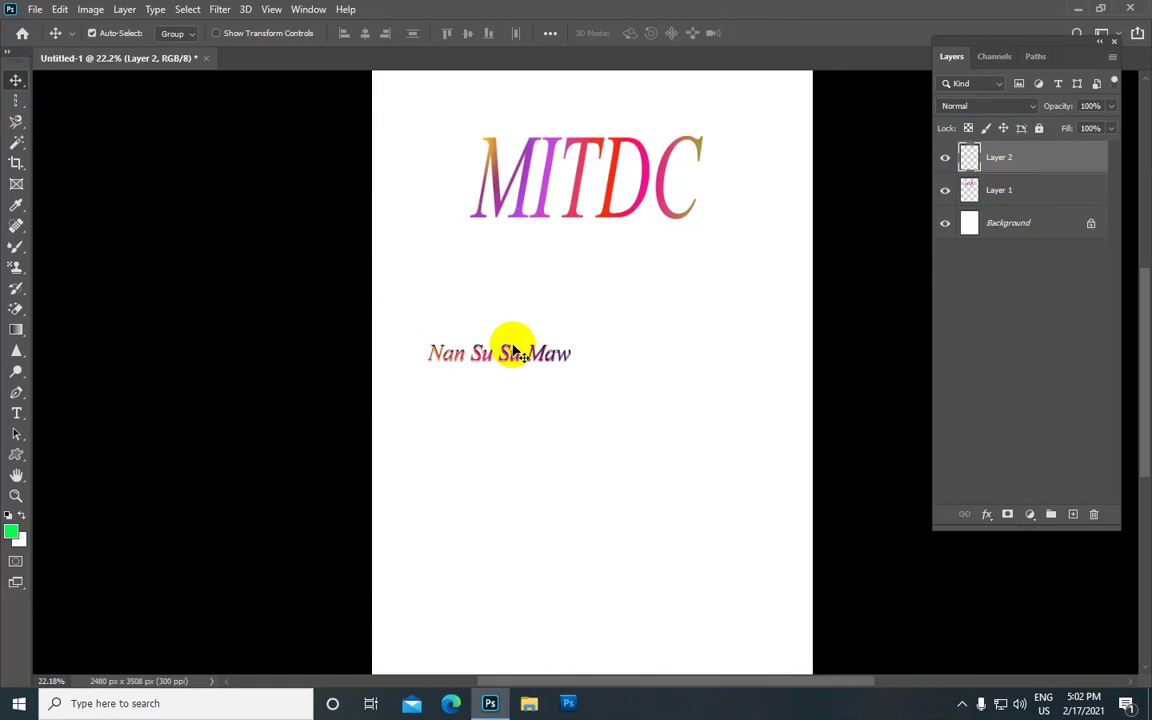
Move the name text up and right and stretch it larger, mostly taller
key(ctrl+t)
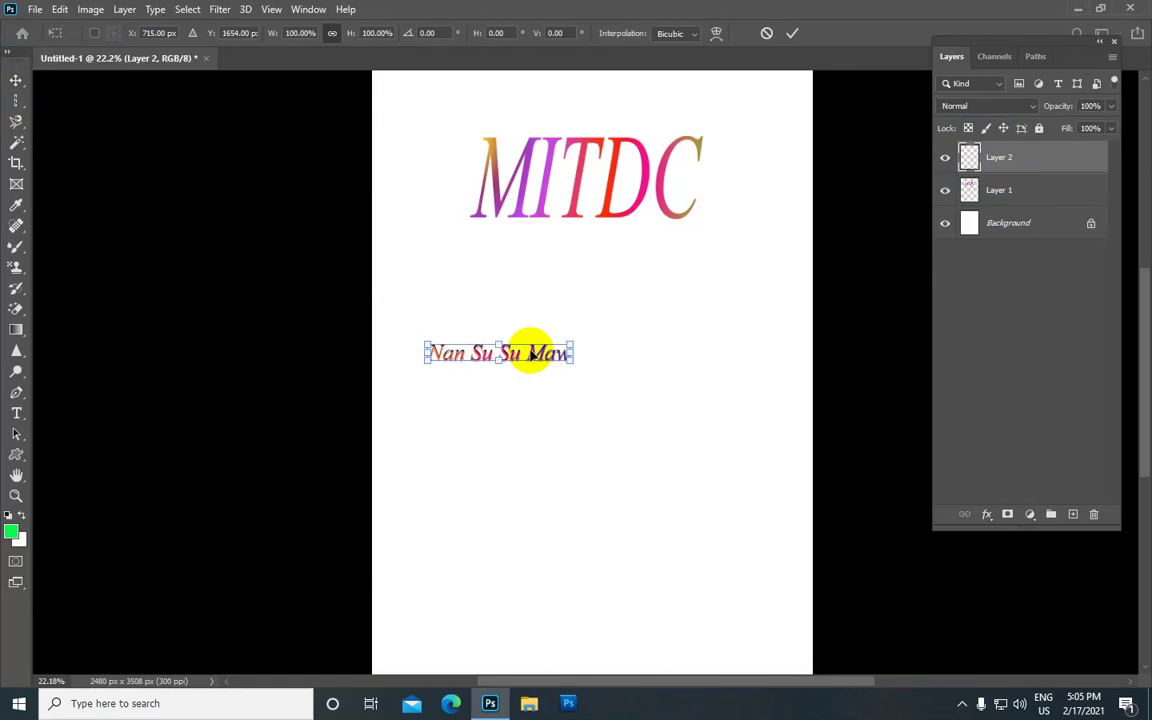
drag(531, 352, 566, 331)
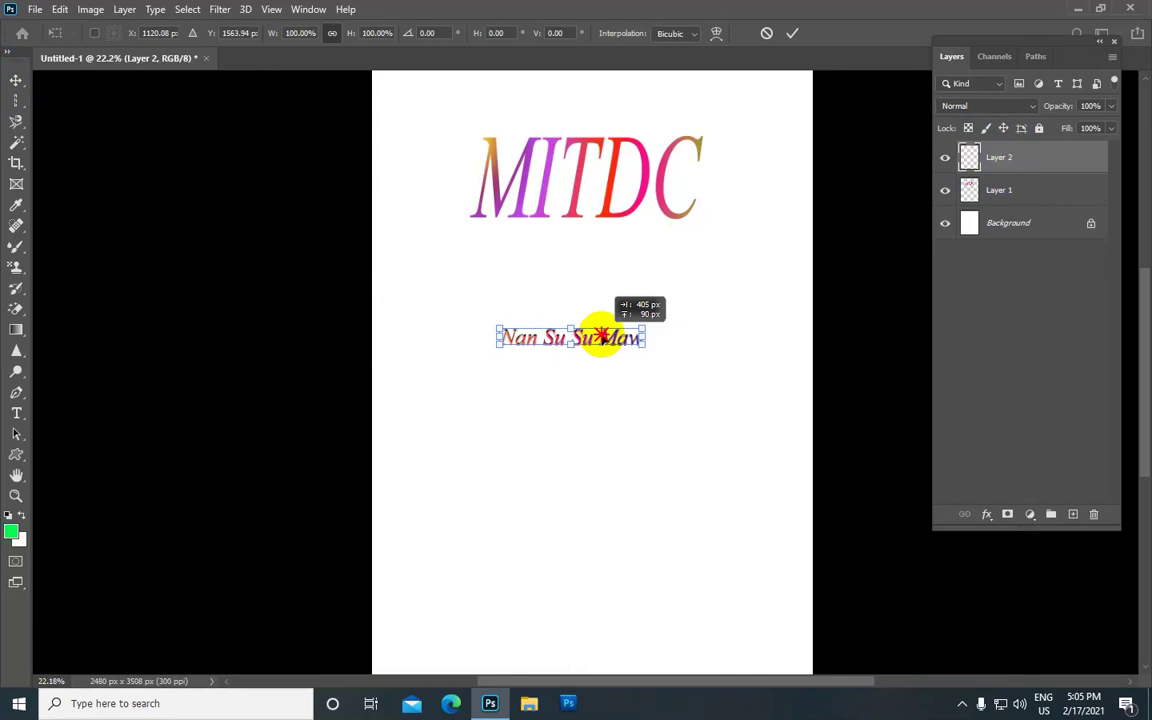
drag(566, 331, 601, 331)
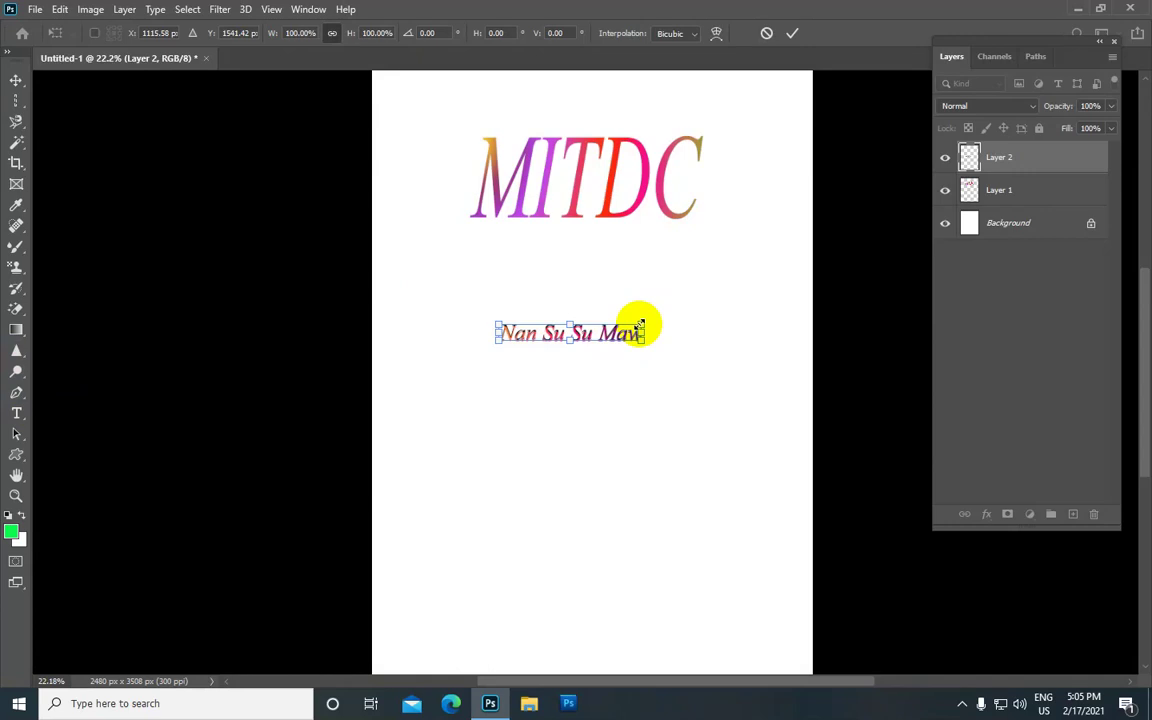
drag(639, 324, 681, 311)
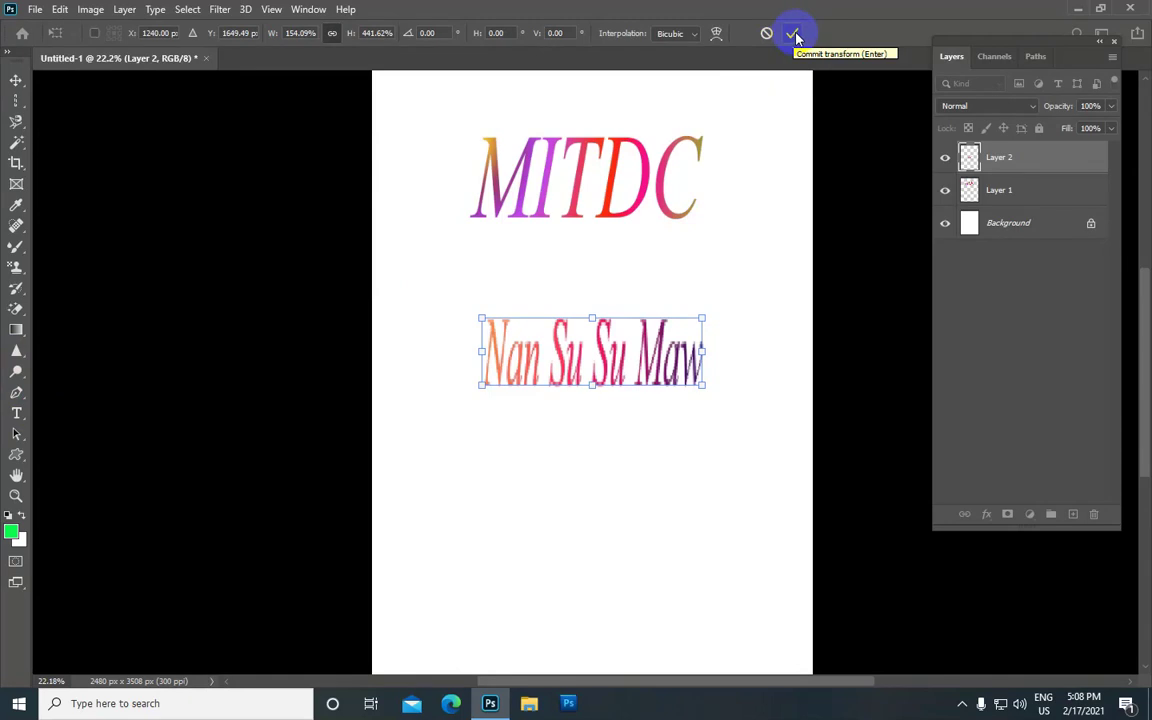
click(795, 36)
scroll(600, 410, down, 1)
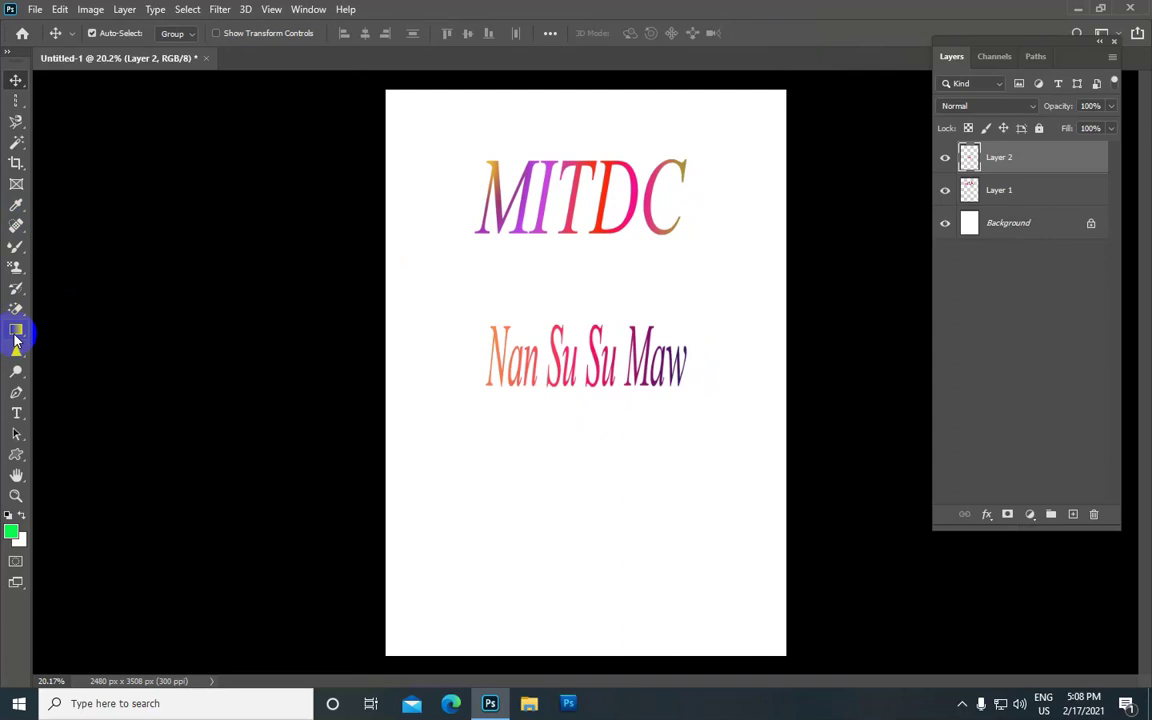
Set the Horizontal Type Tool to Blackadder ITC at 50 pt
click(17, 413)
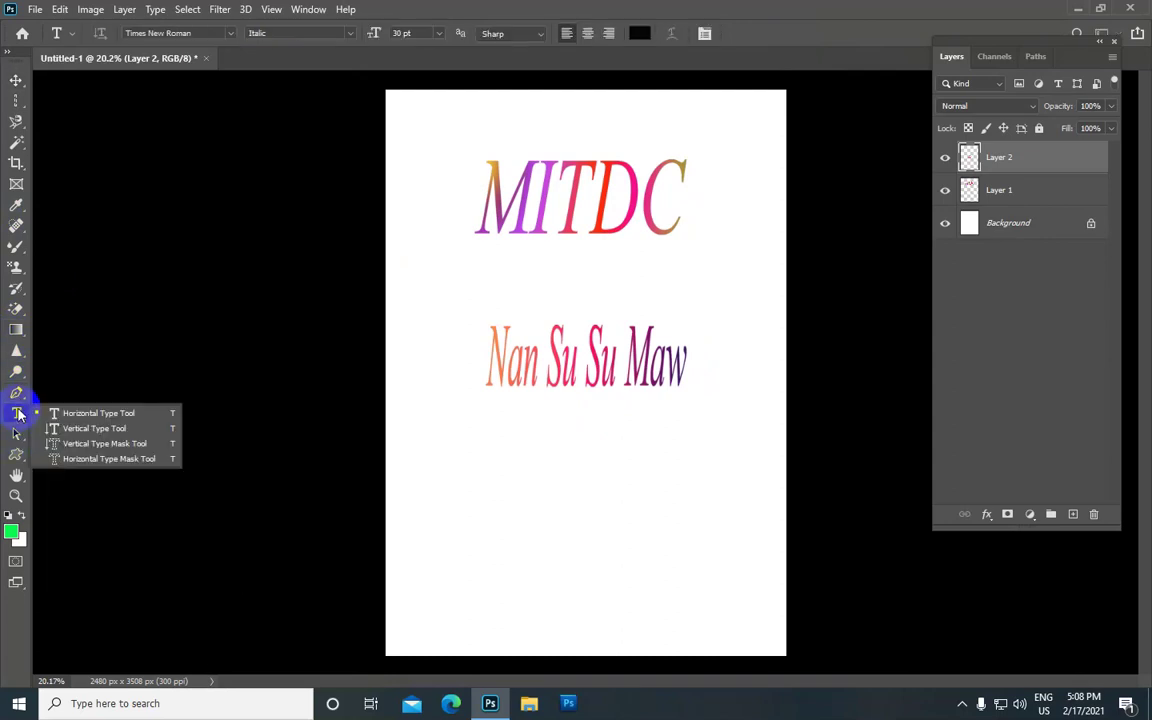
click(60, 413)
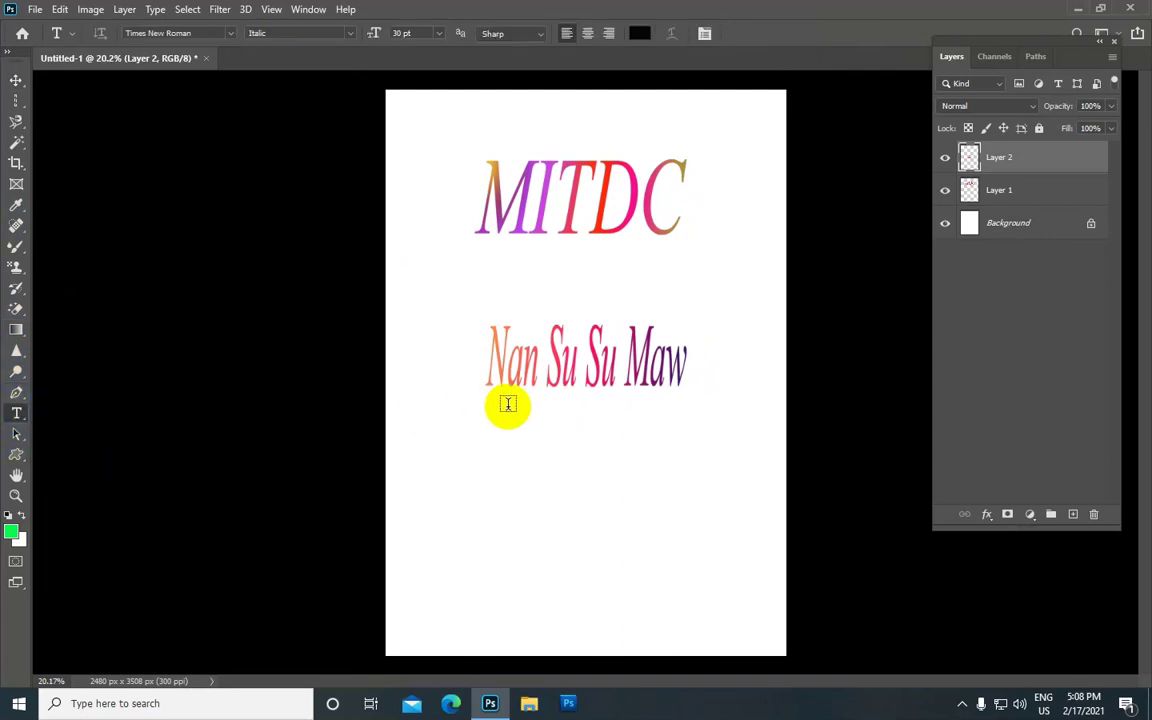
alt+scroll(508, 403, up, 1)
alt+scroll(508, 403, up, 1)
alt+scroll(508, 403, up, 1)
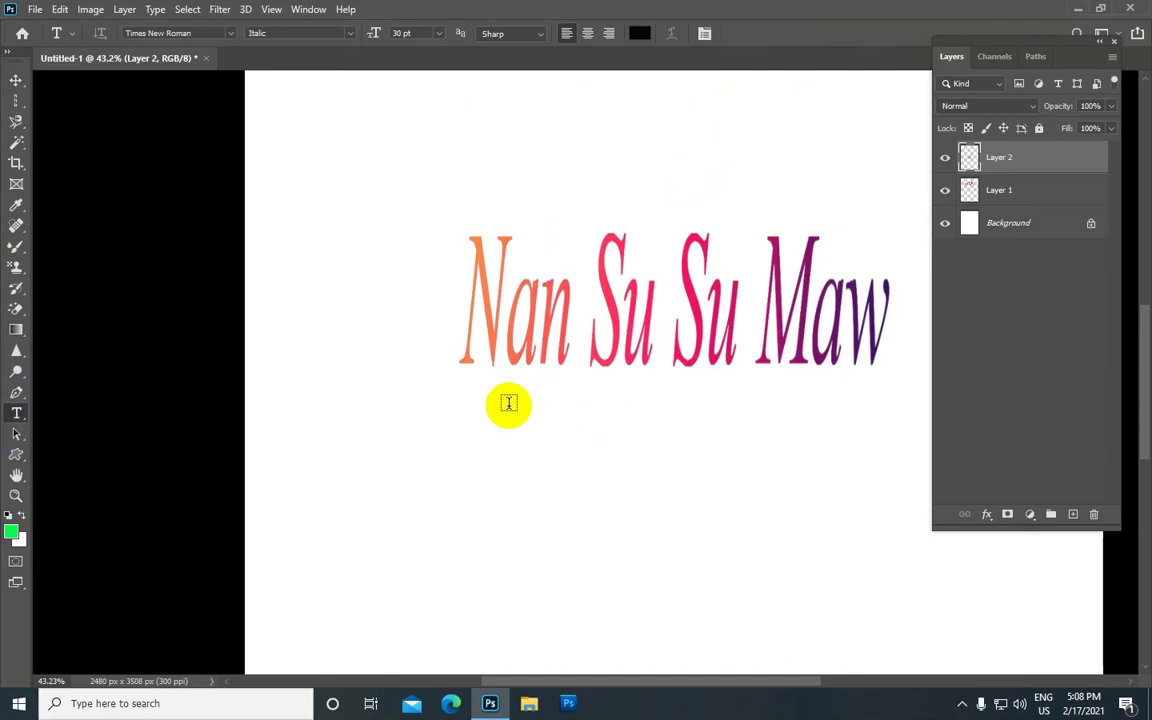
drag(512, 411, 443, 205)
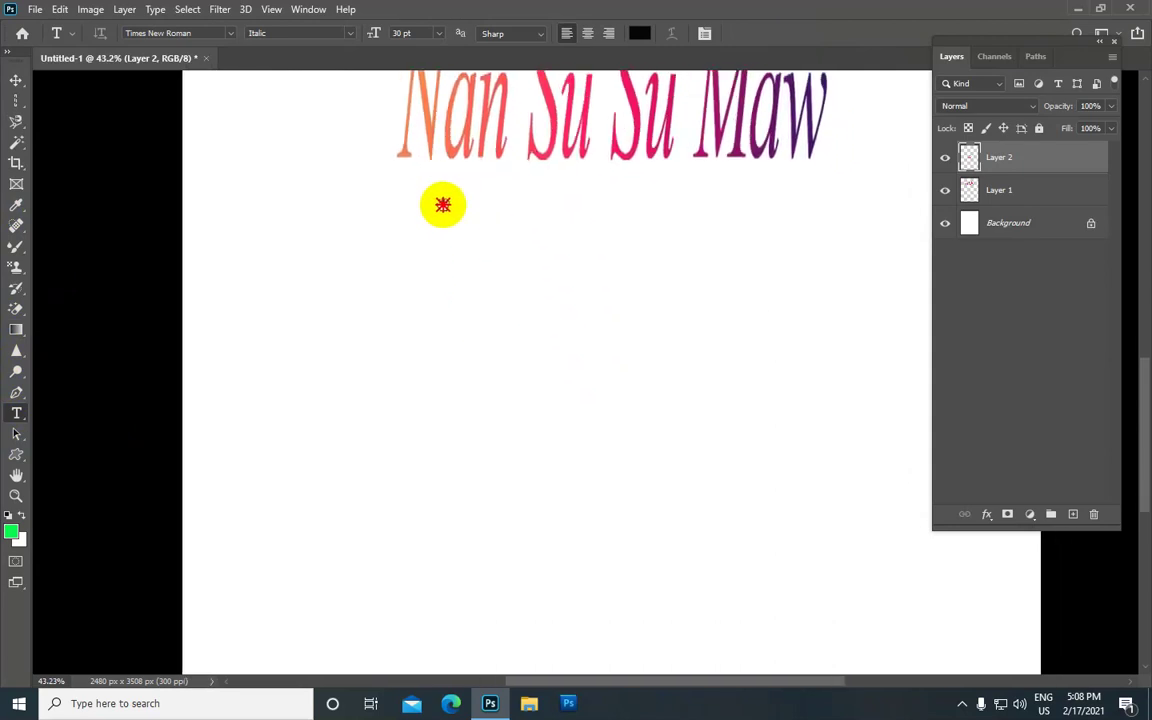
alt+scroll(404, 206, down, 1)
alt+scroll(404, 206, down, 1)
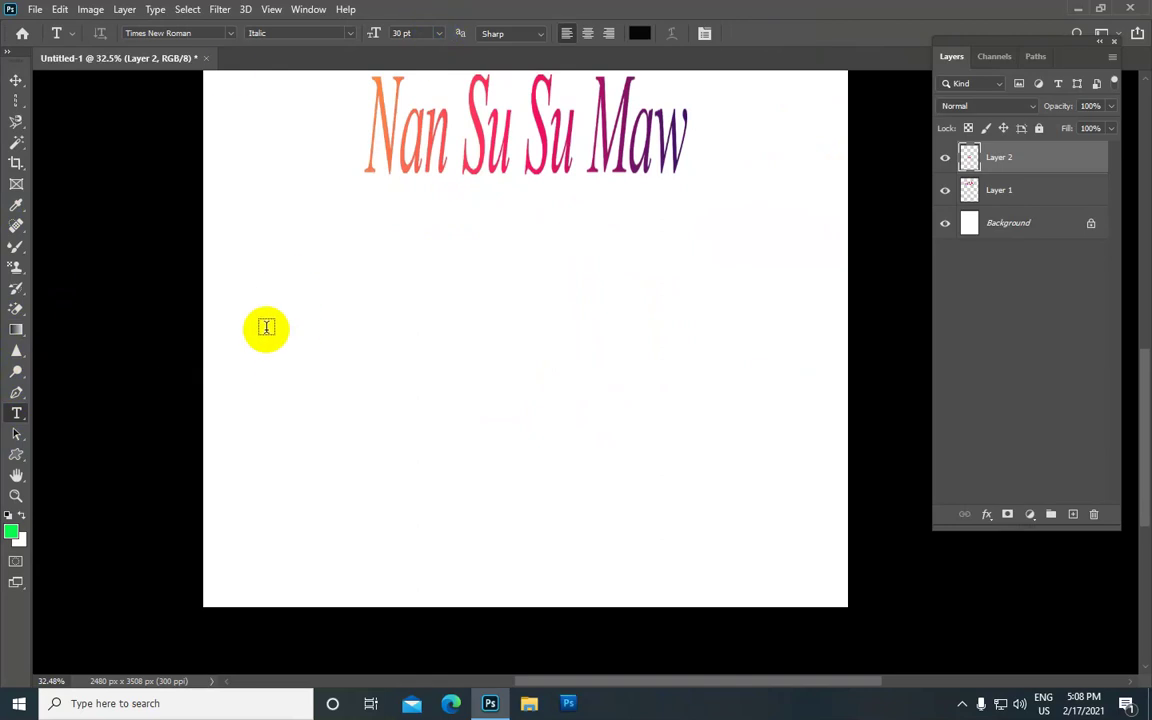
click(228, 34)
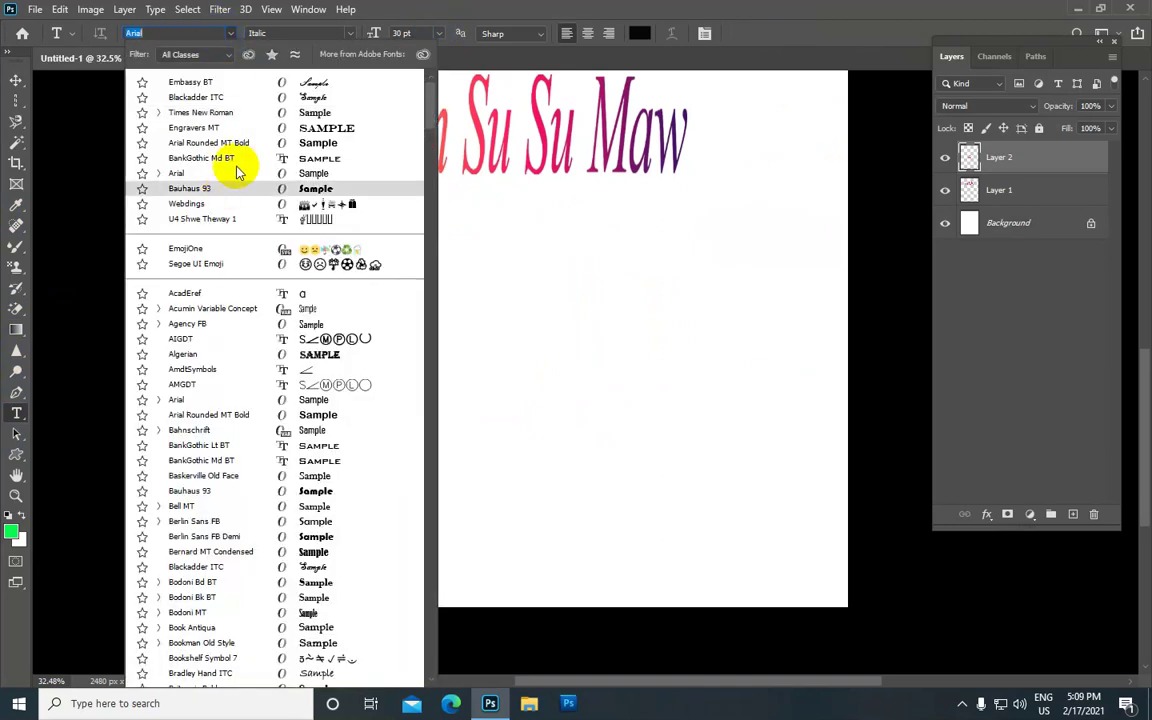
scroll(250, 224, down, 1)
scroll(255, 245, down, 1)
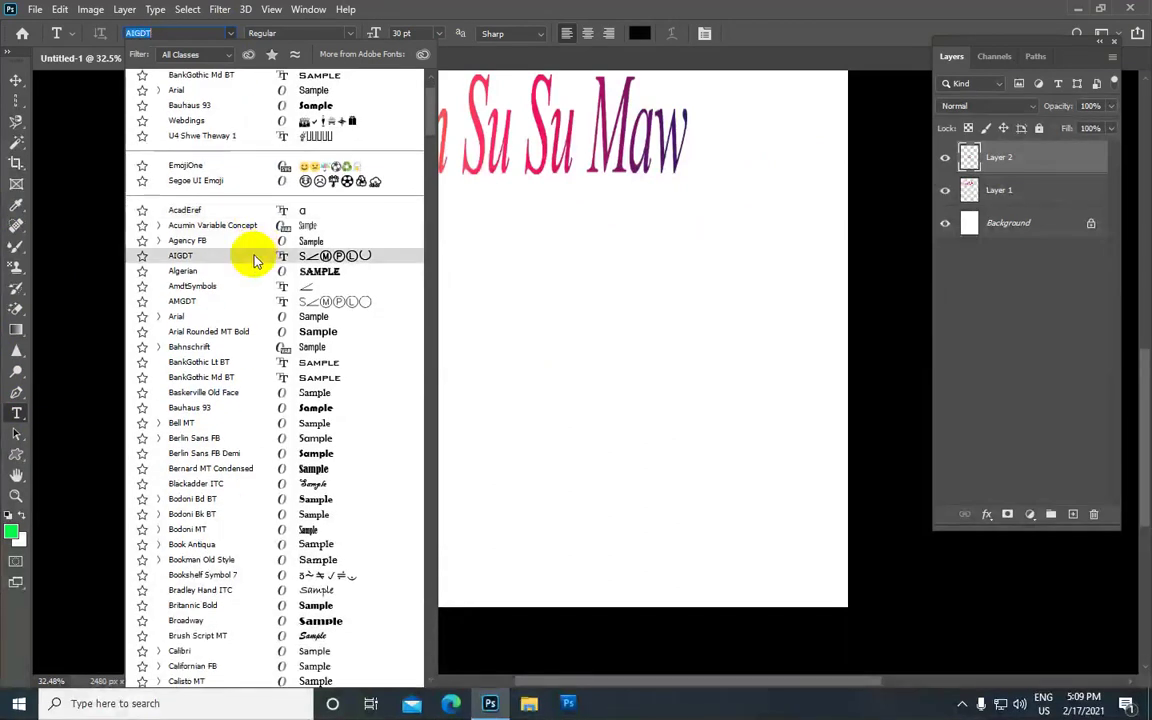
scroll(255, 255, down, 2)
scroll(255, 262, down, 1)
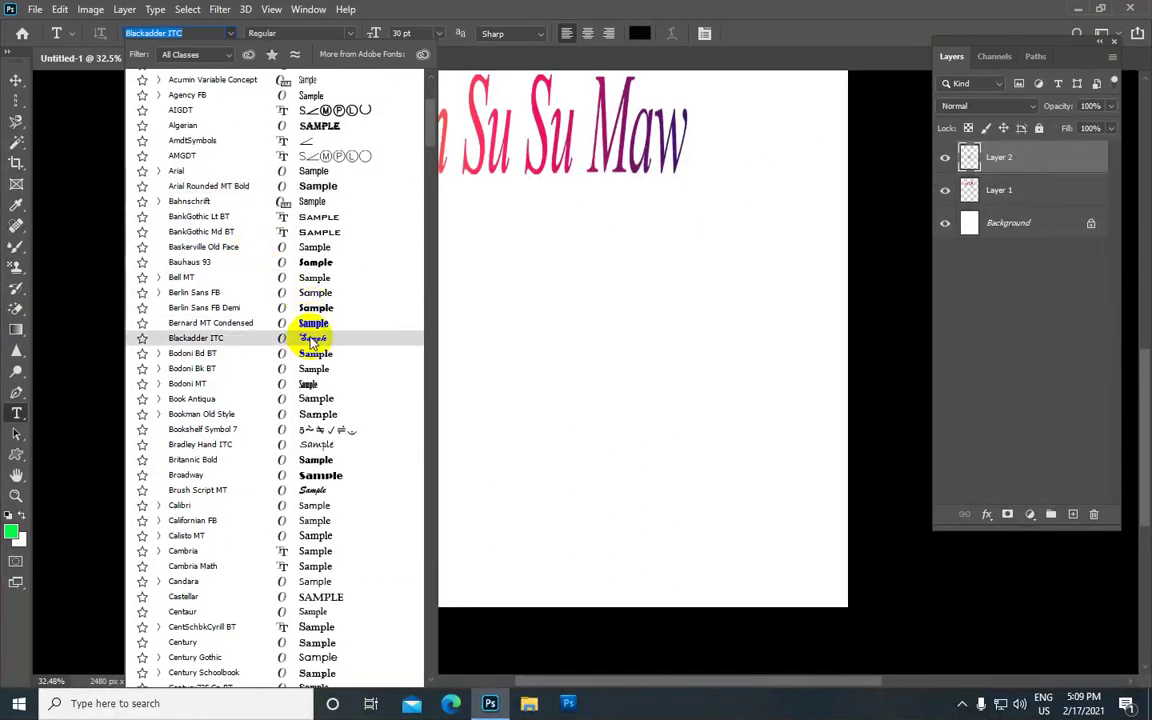
click(313, 340)
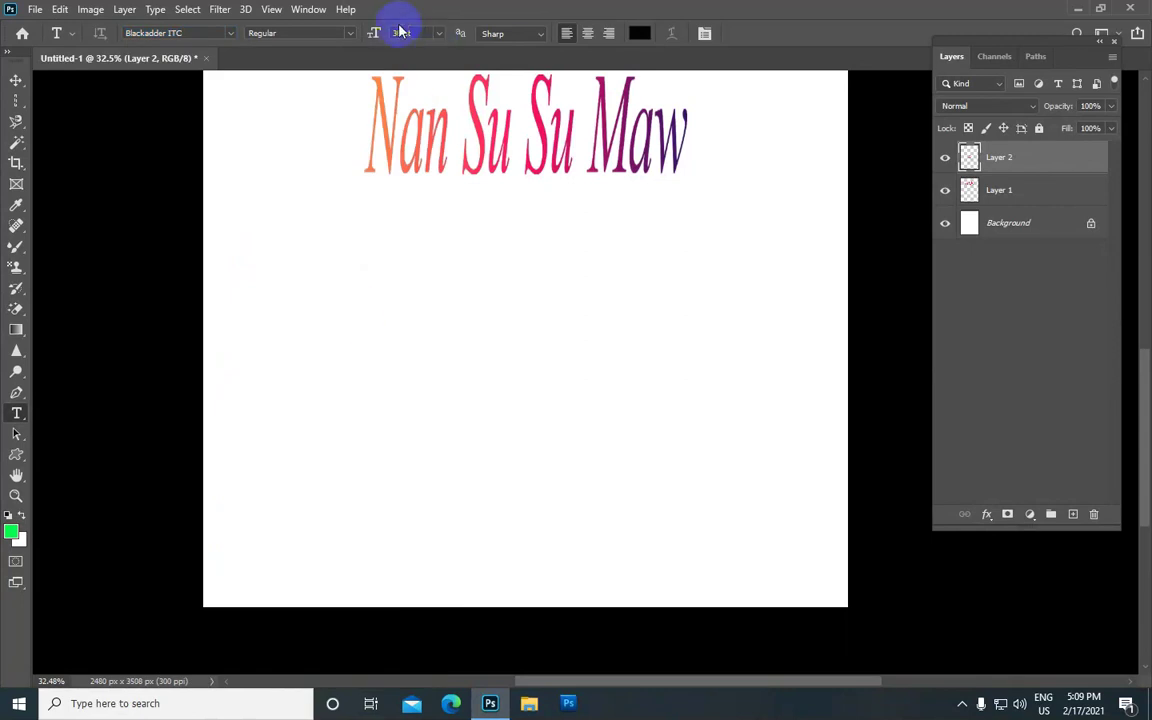
drag(412, 33, 390, 33)
text(50)
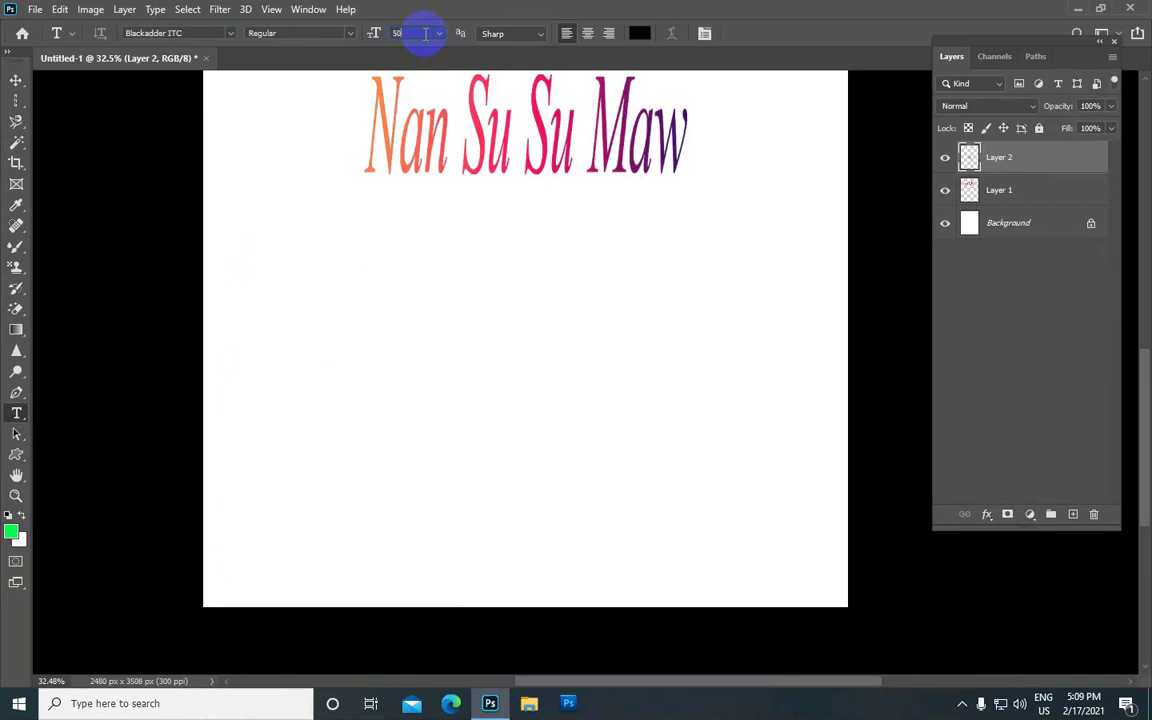
key(Return)
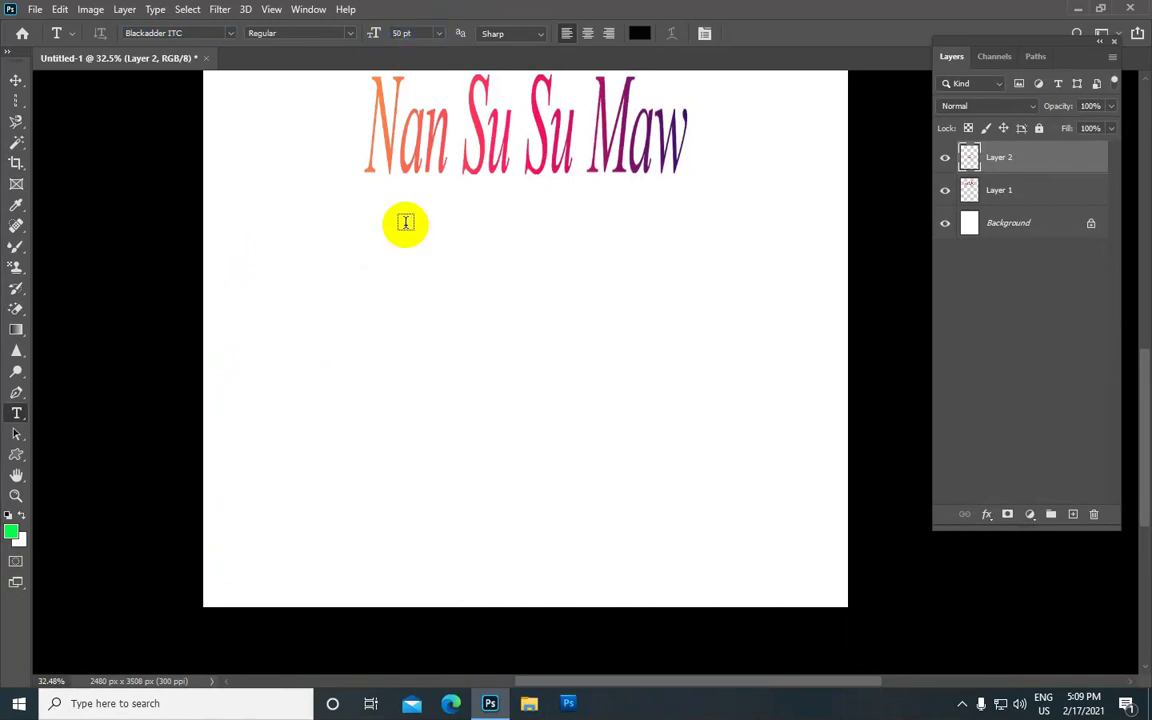
Type 'Gradient Tool' below the name and load its letters as a selection
click(294, 355)
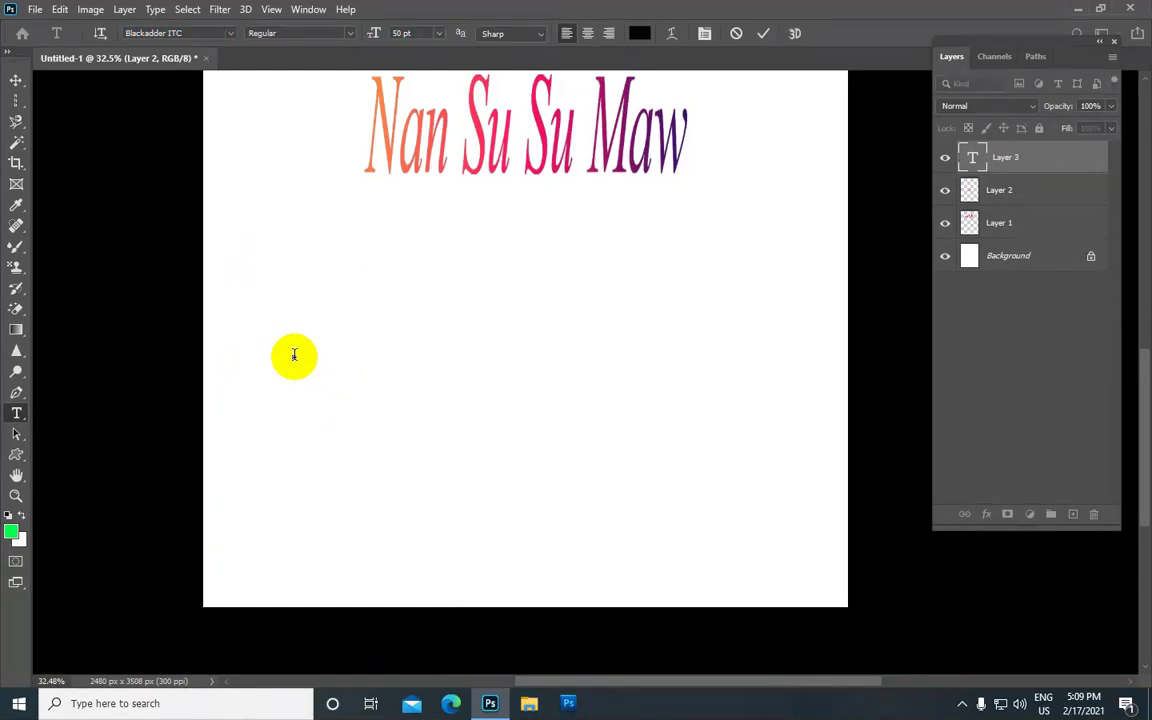
text(G)
text(ra)
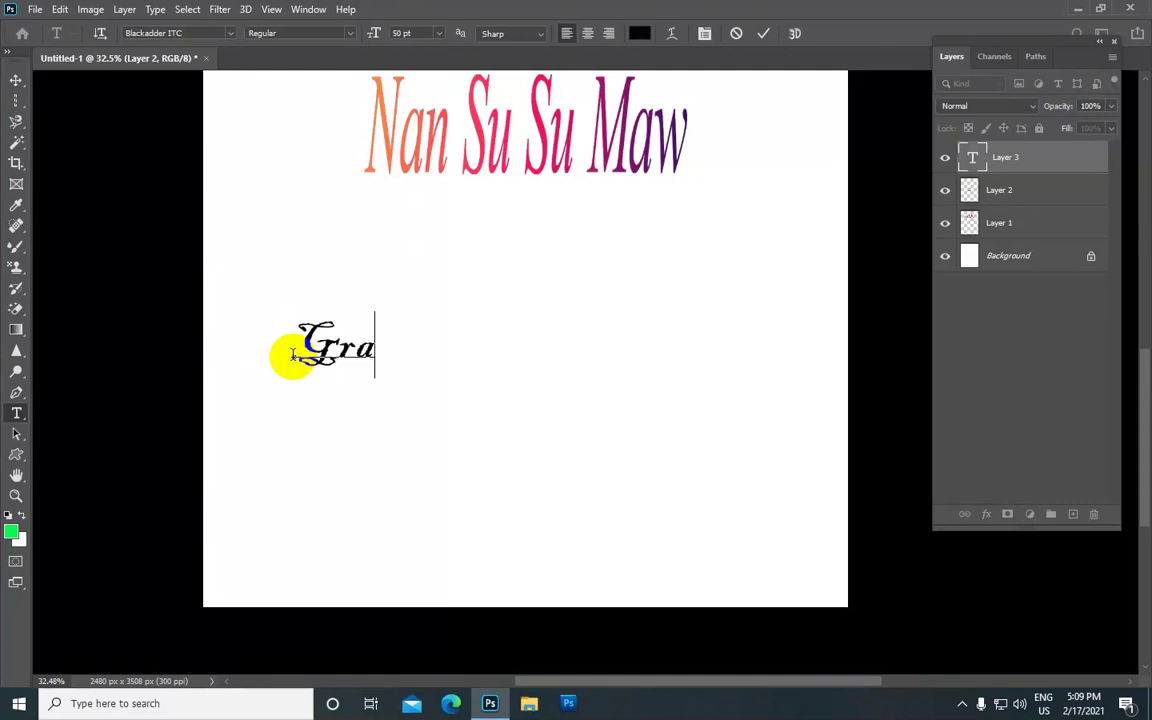
text(ti)
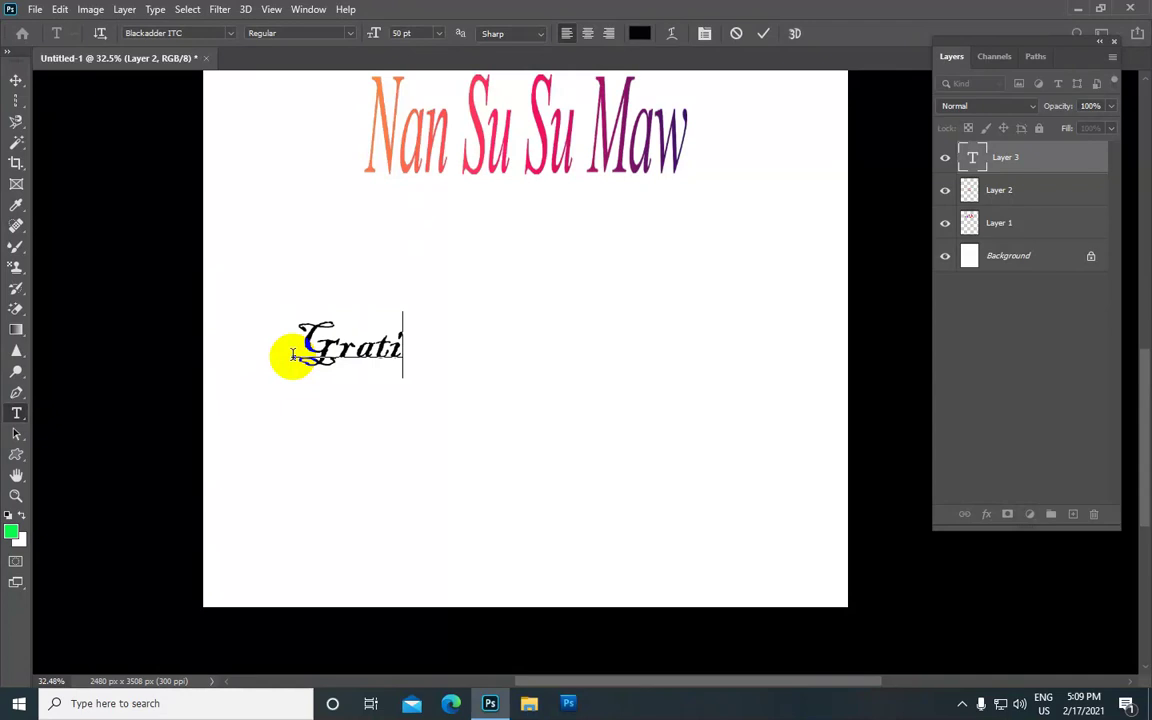
text(ent)
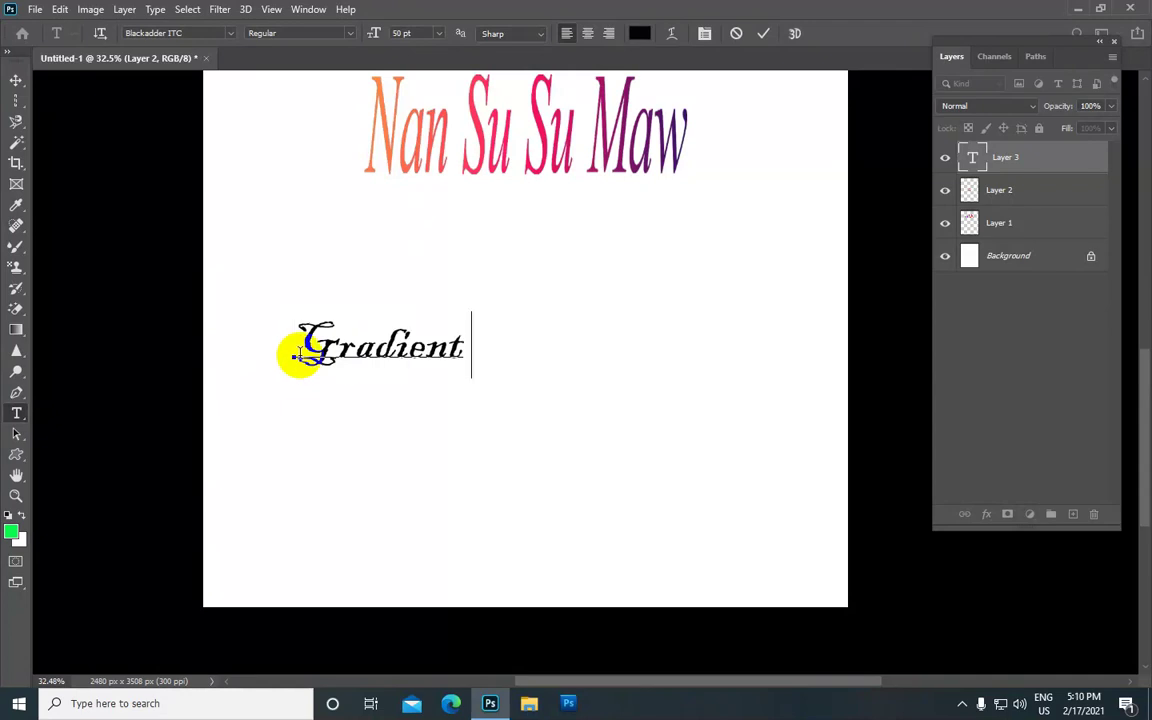
text( T)
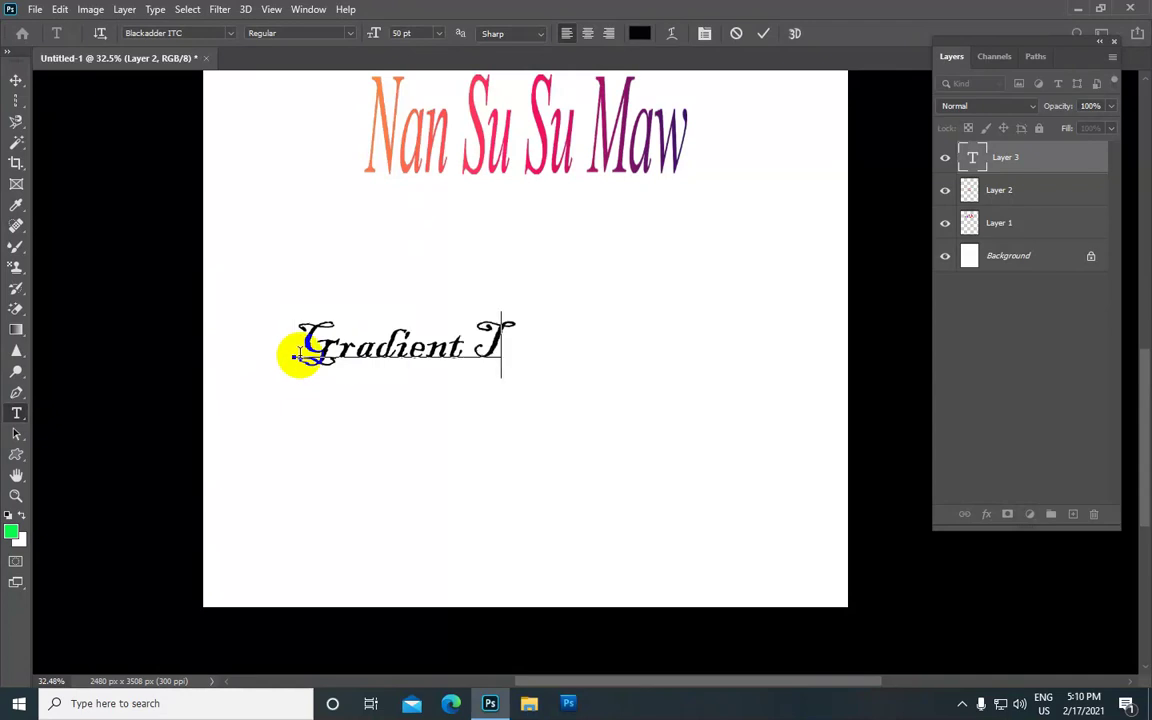
text(ool)
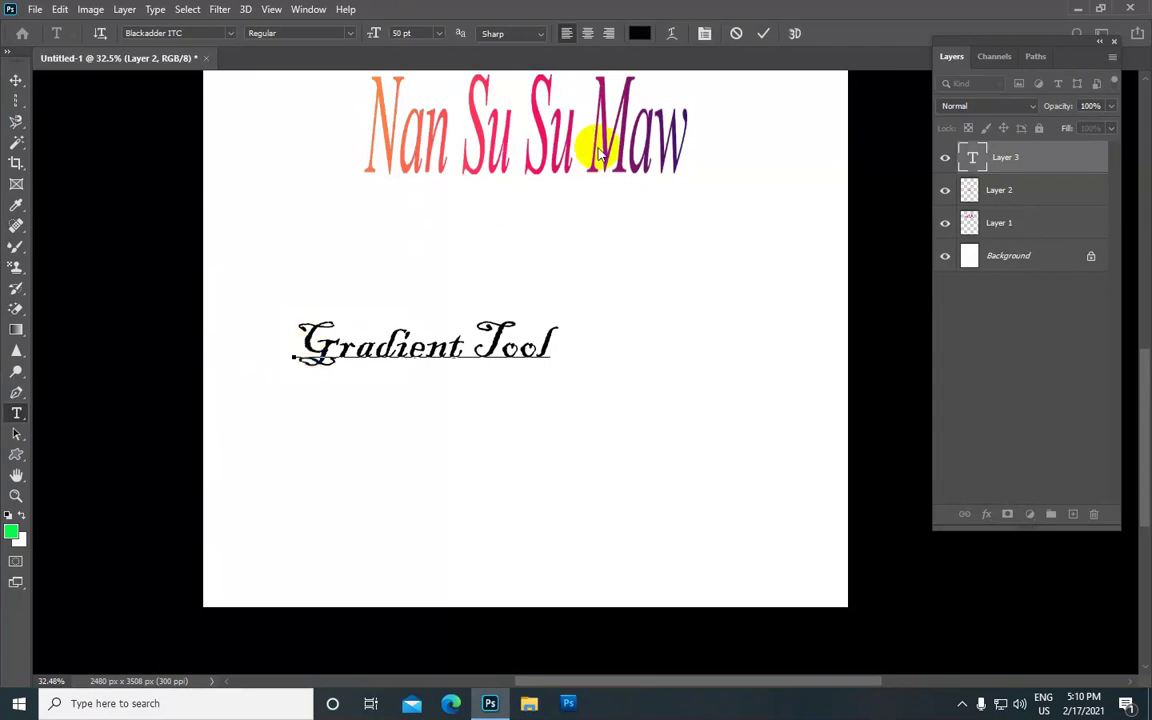
click(761, 35)
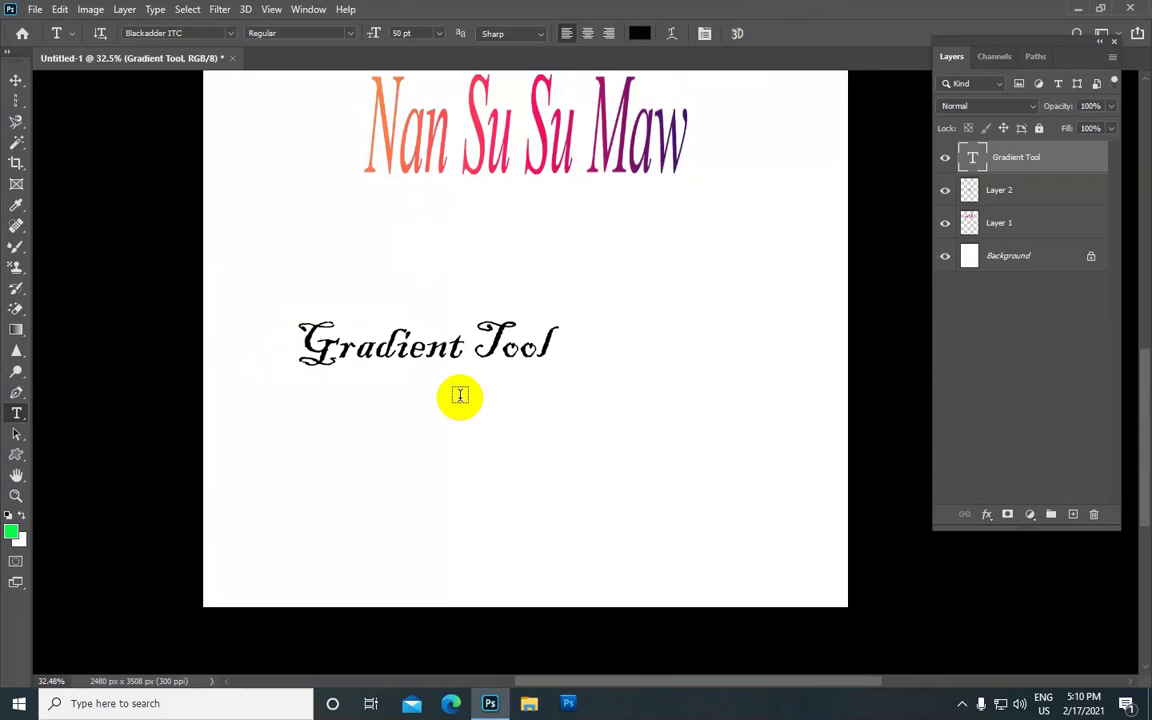
scroll(459, 396, down, 1)
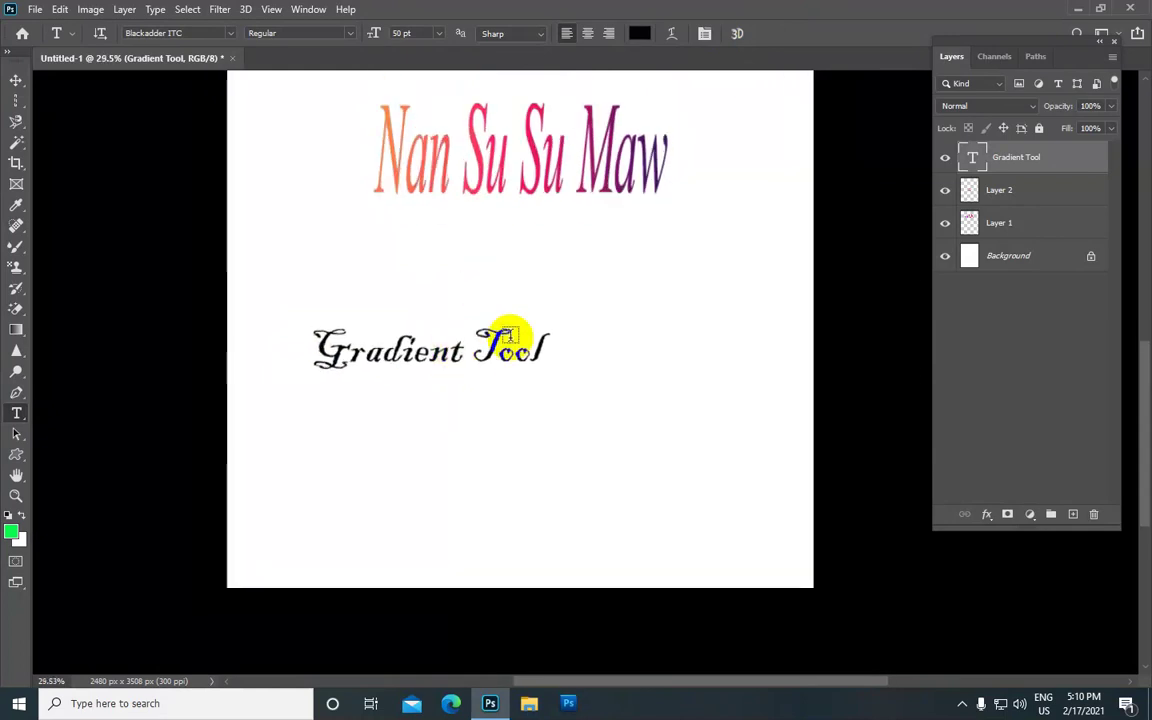
click(975, 158)
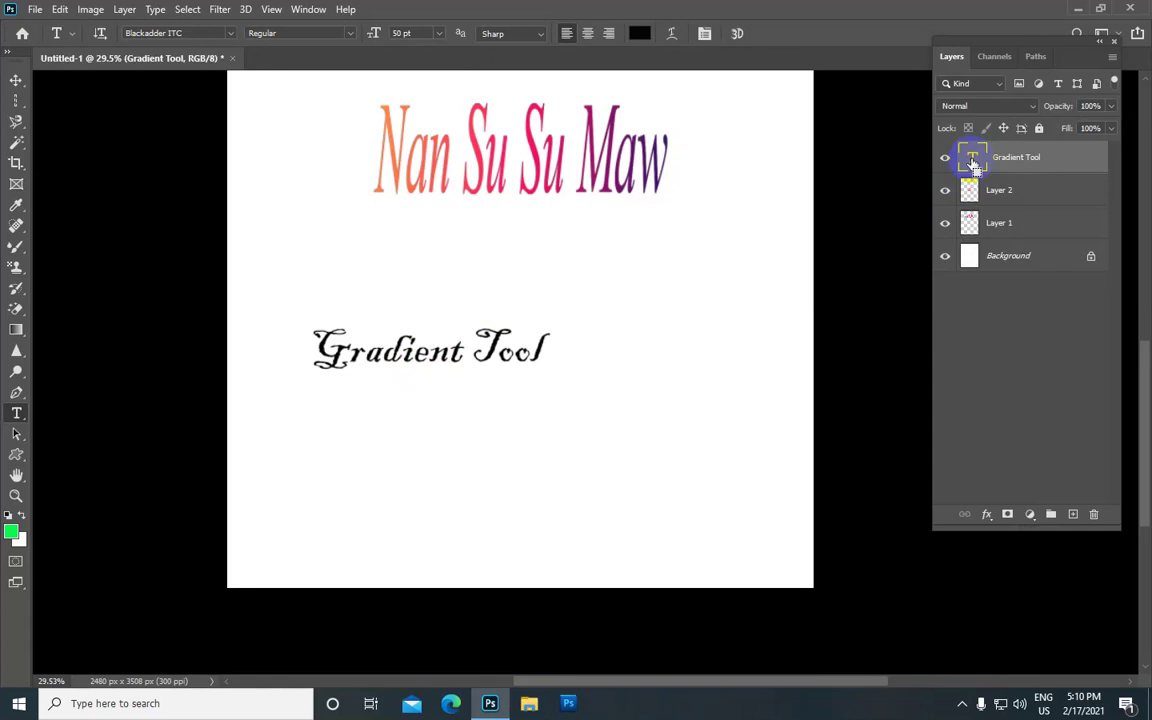
double_click(975, 160)
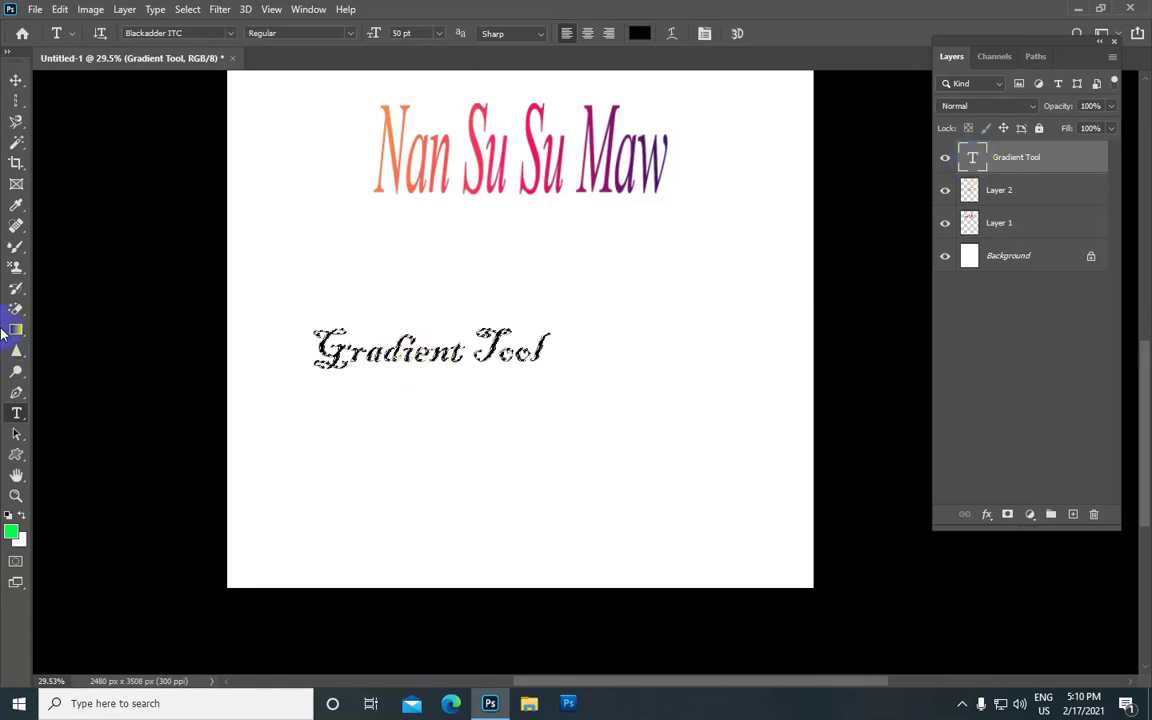
With the Gradient Tool, choose Green_02 from the Greens presets and confirm
drag(16, 329, 113, 331)
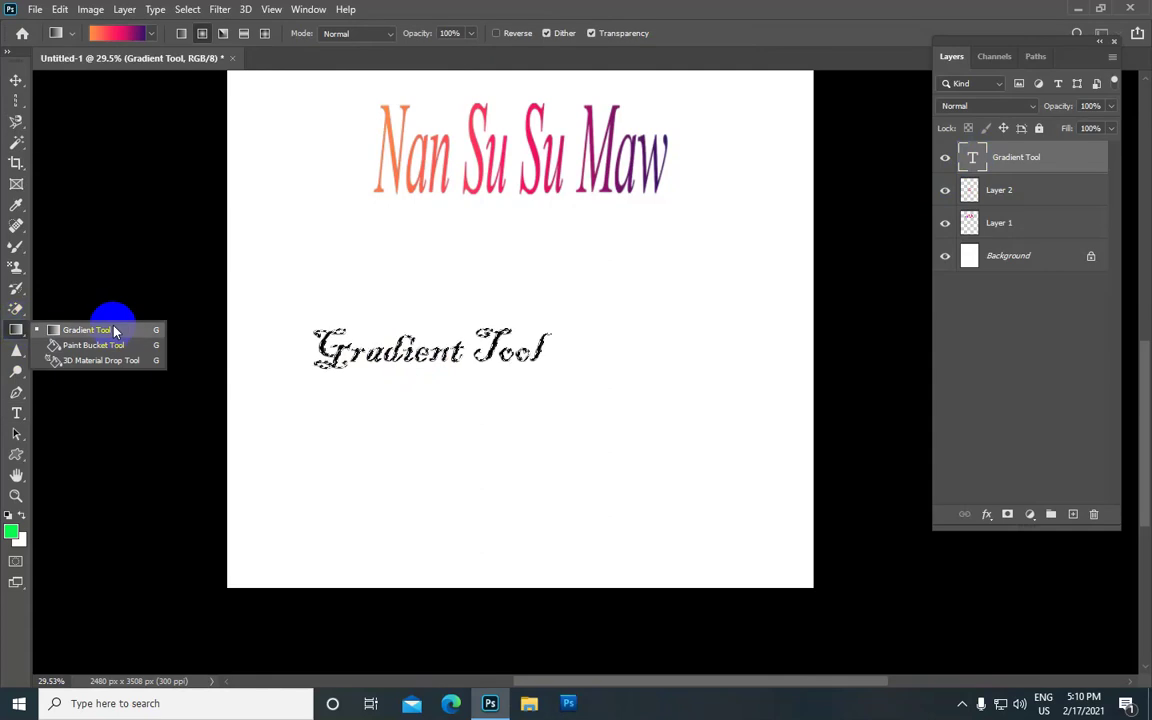
click(122, 33)
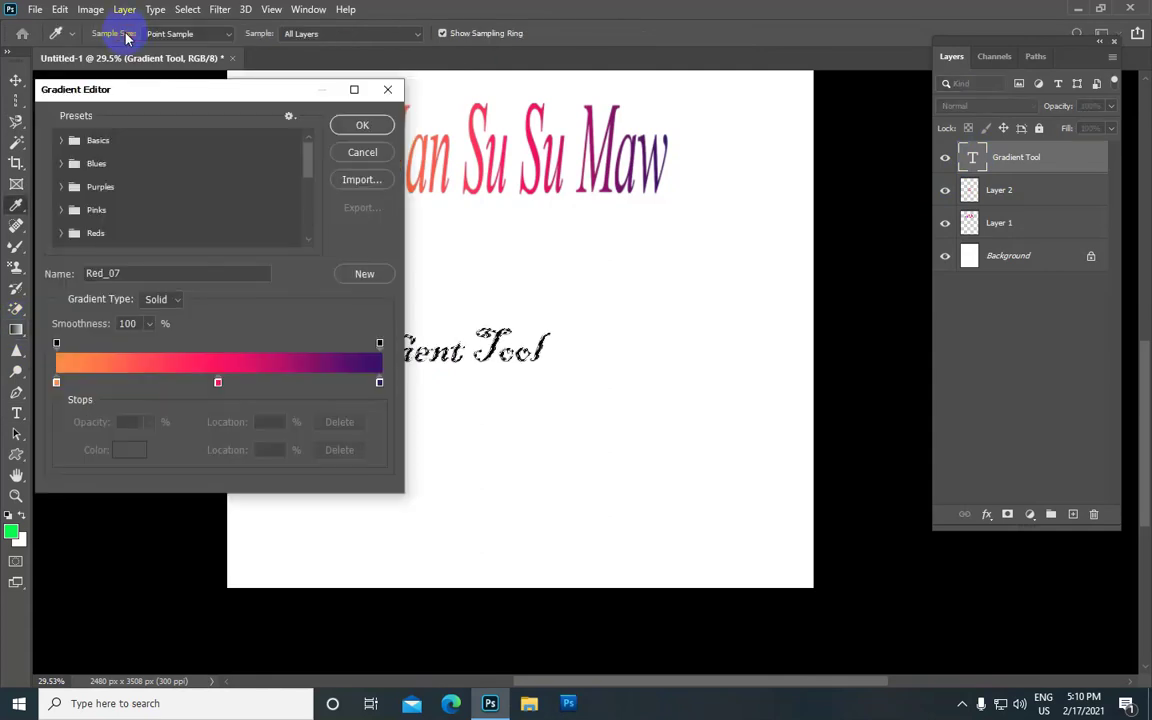
scroll(144, 160, down, 2)
scroll(143, 171, down, 1)
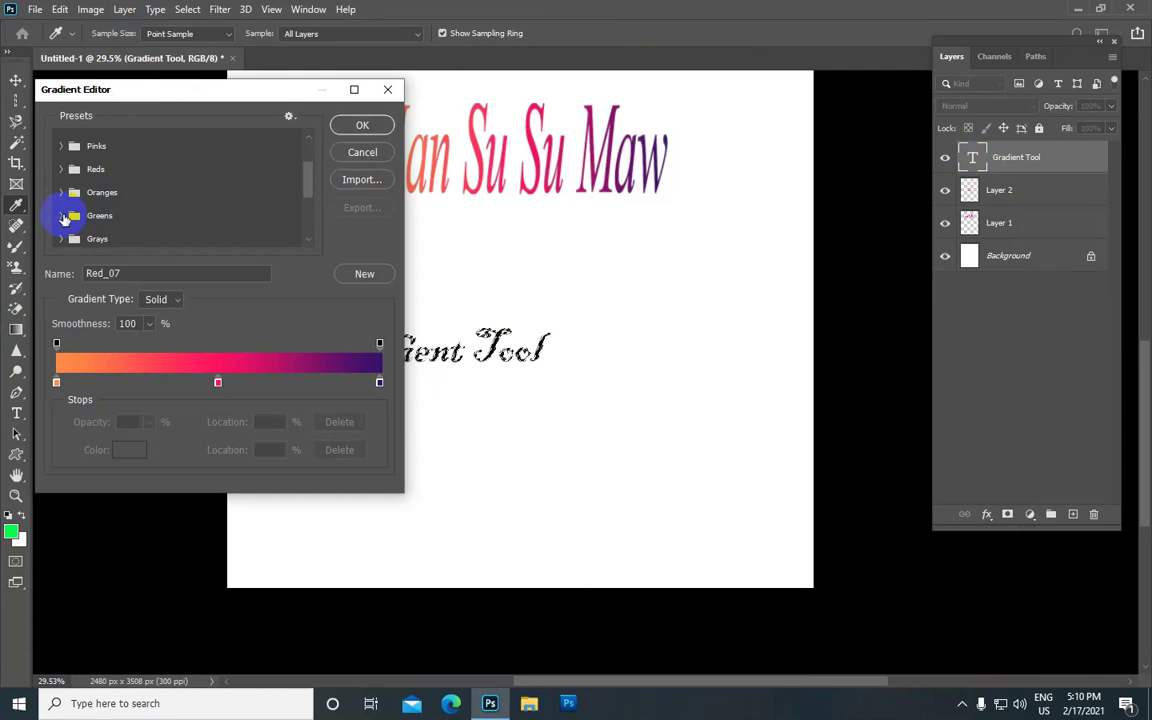
click(60, 216)
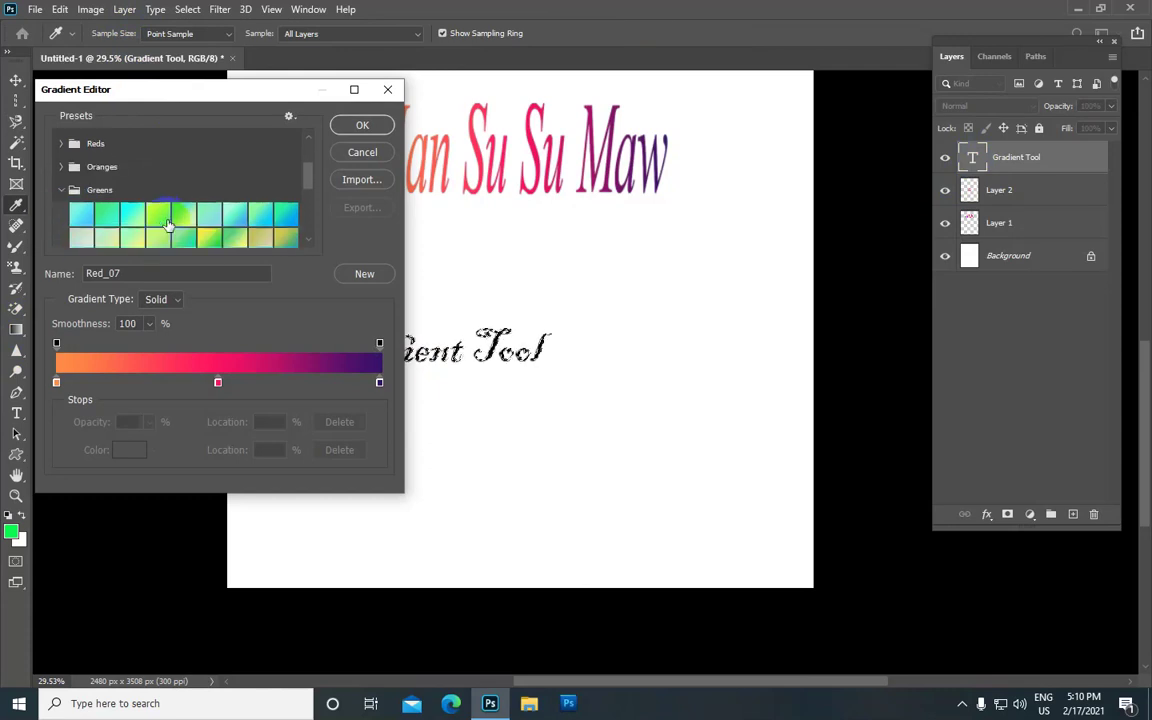
scroll(167, 226, down, 1)
scroll(168, 225, down, 2)
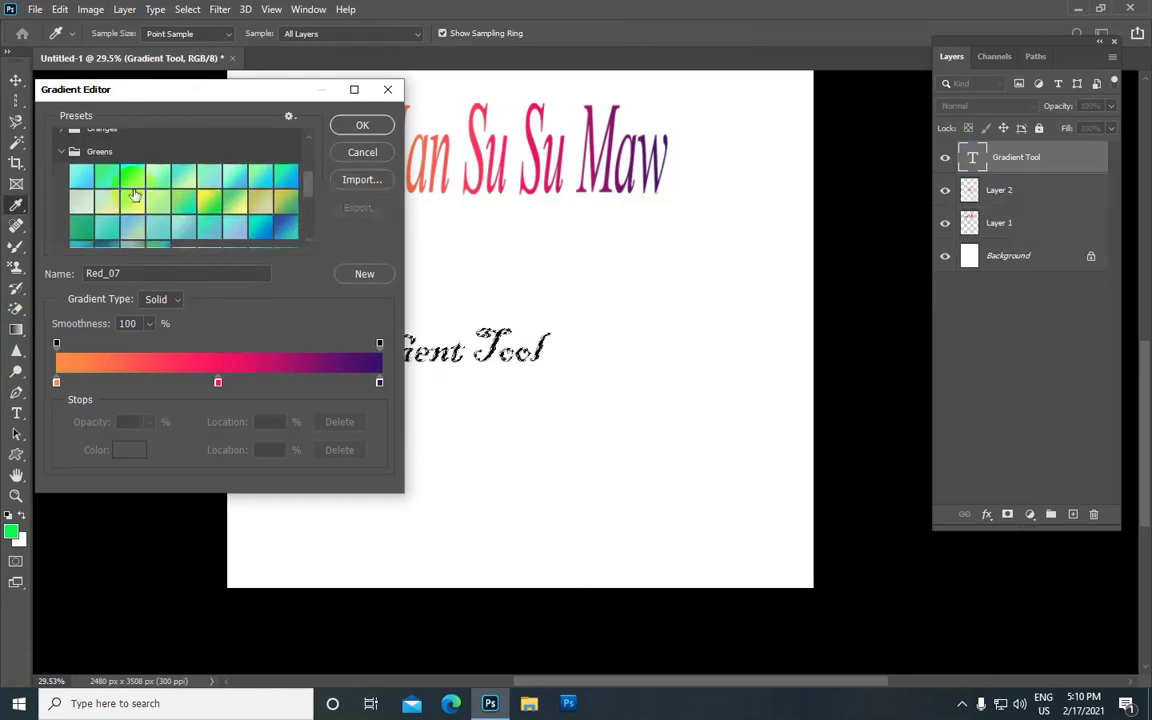
click(100, 175)
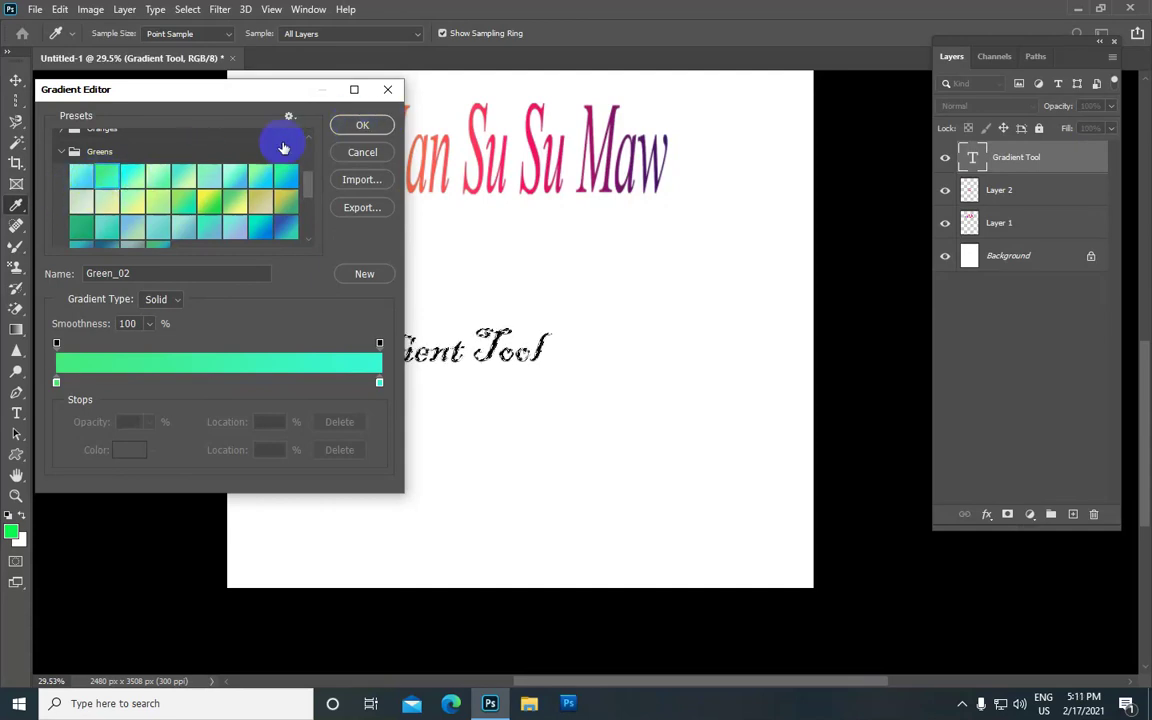
click(362, 124)
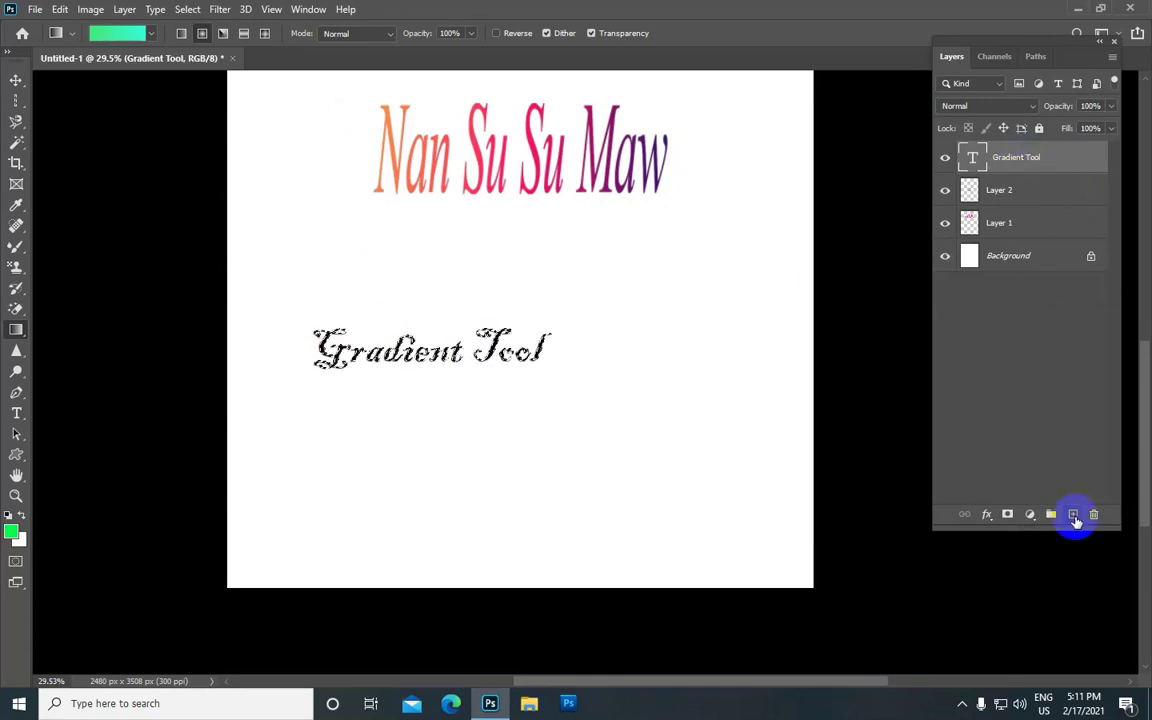
Add a new layer, drag the green gradient across the lettering, then deselect
click(1072, 513)
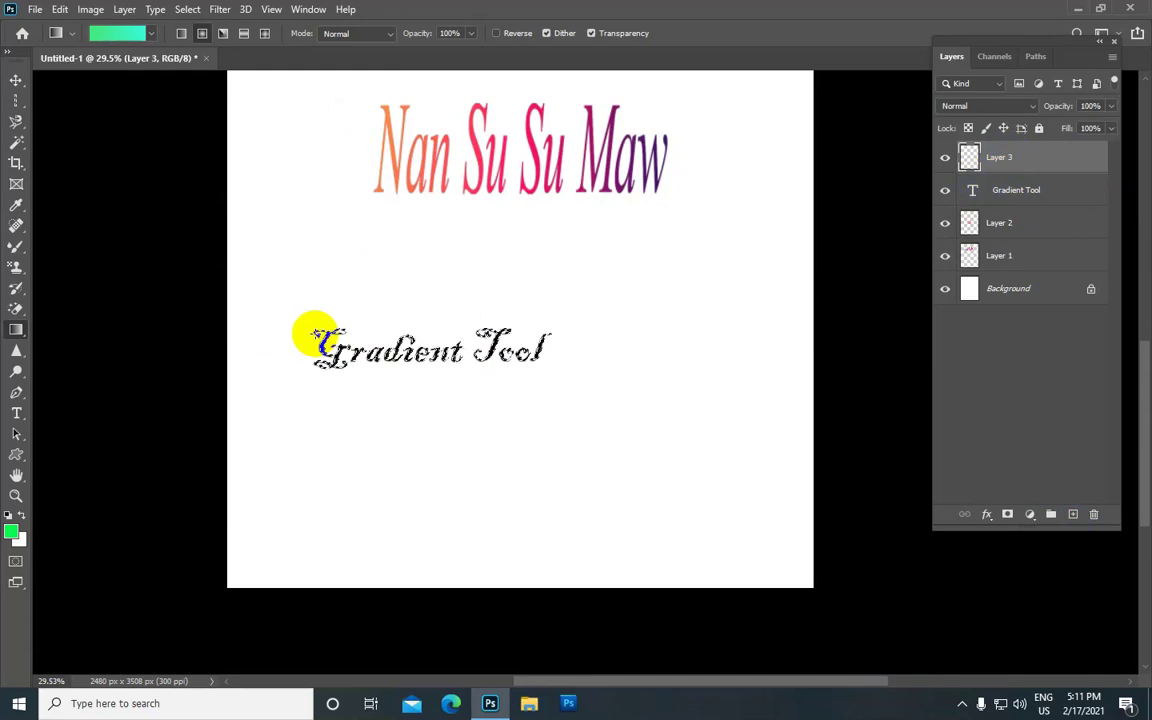
drag(314, 333, 402, 350)
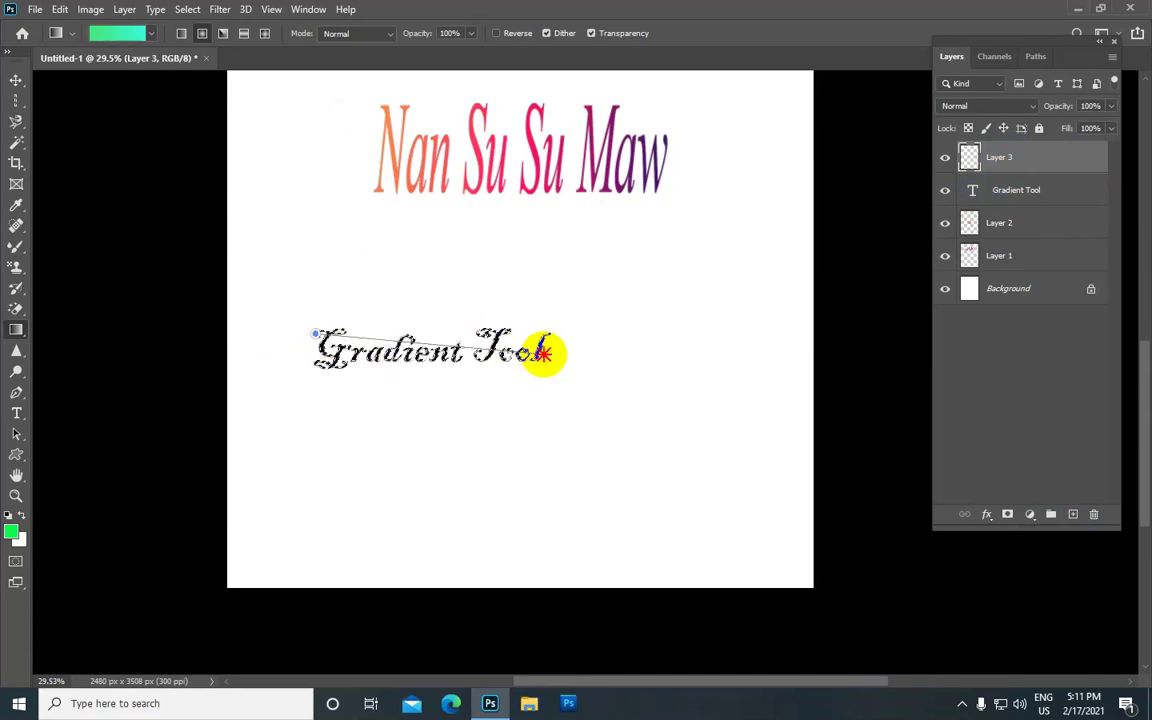
drag(493, 350, 530, 352)
scroll(415, 345, up, 1)
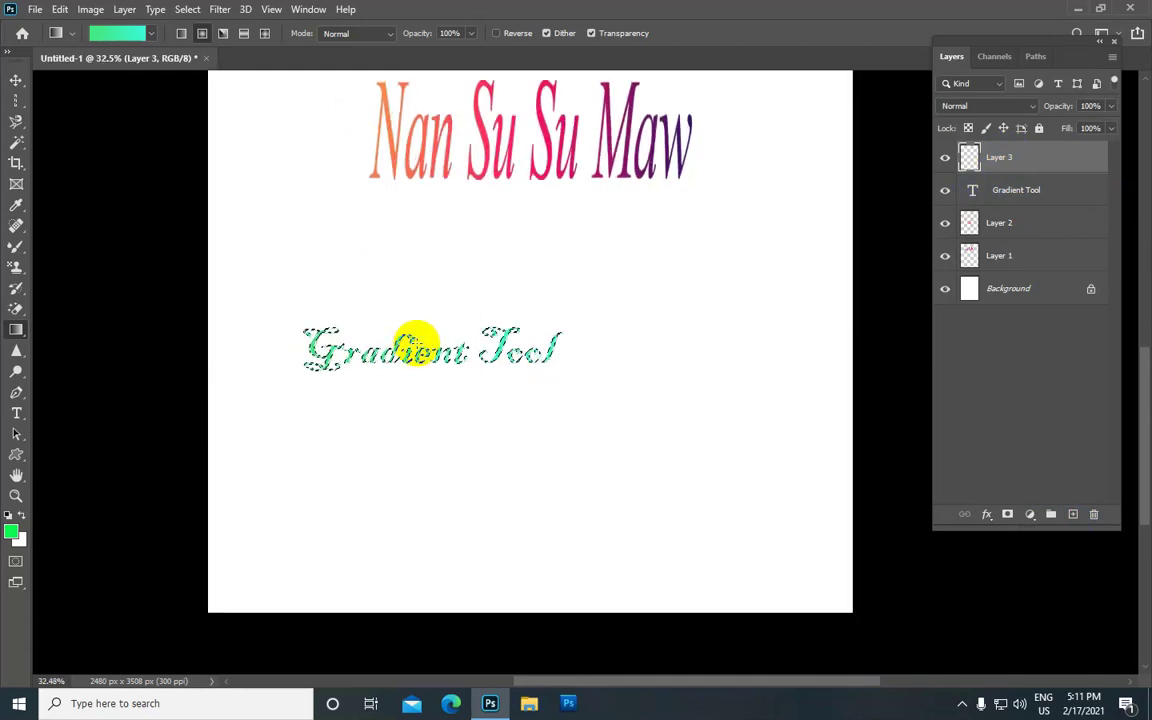
scroll(415, 345, down, 1)
scroll(418, 344, up, 1)
scroll(419, 344, down, 1)
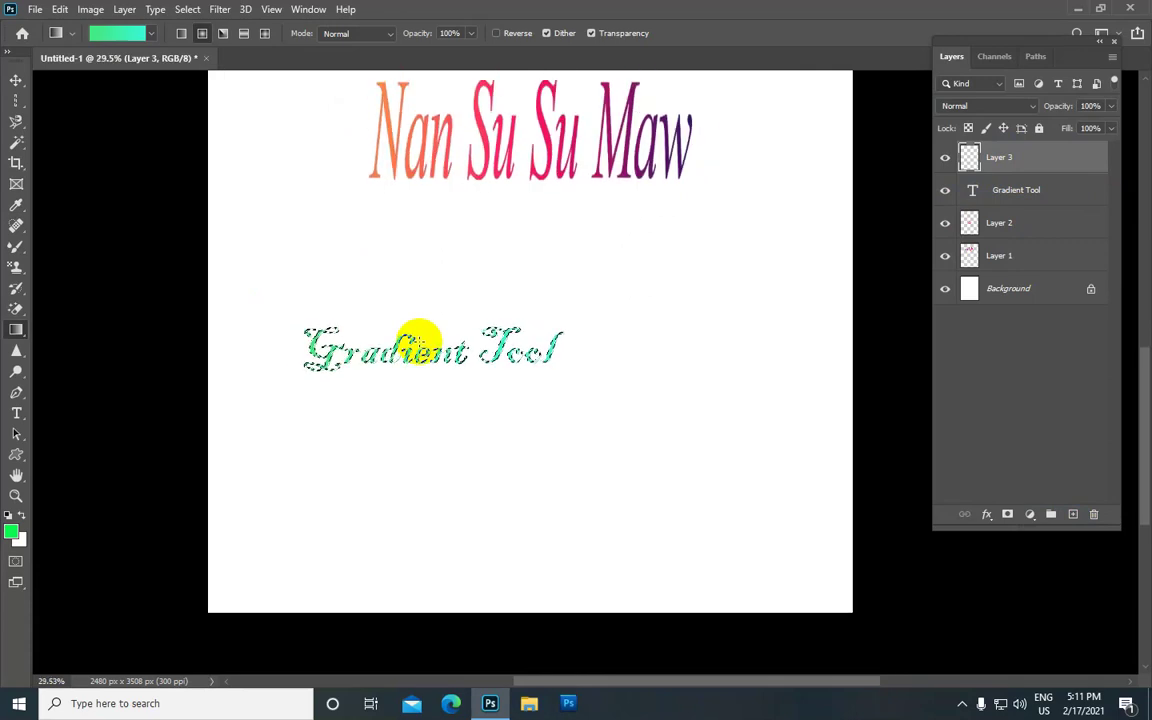
scroll(419, 344, up, 1)
scroll(419, 344, down, 1)
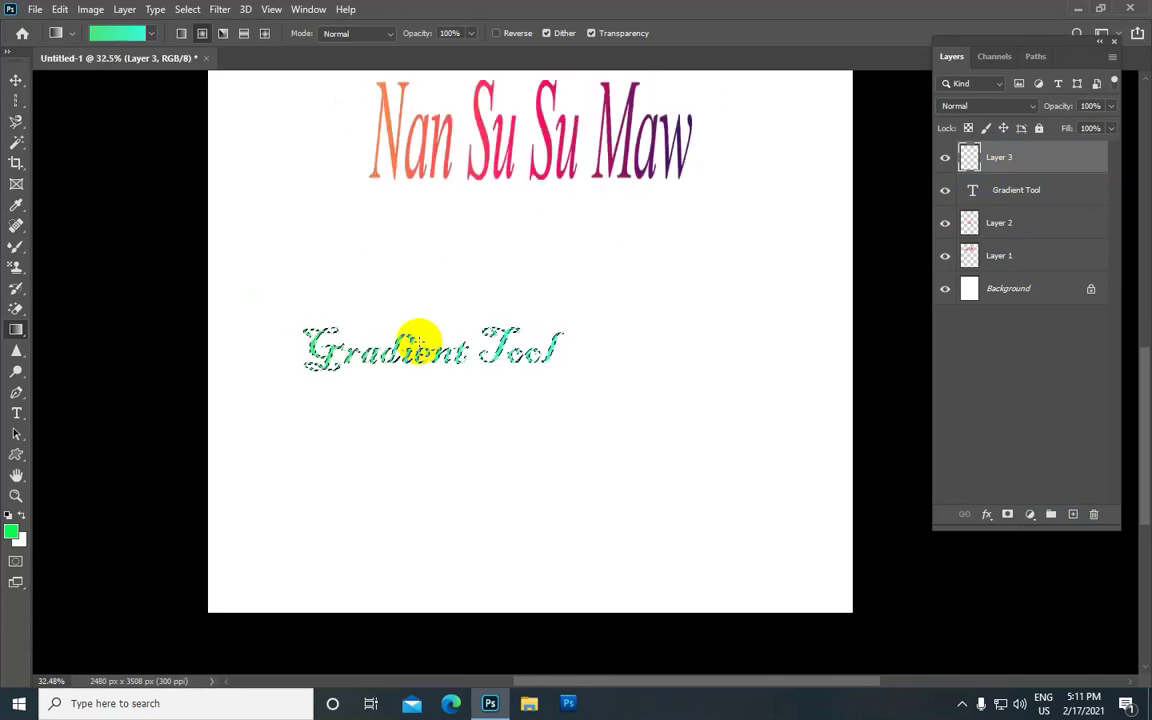
click(188, 9)
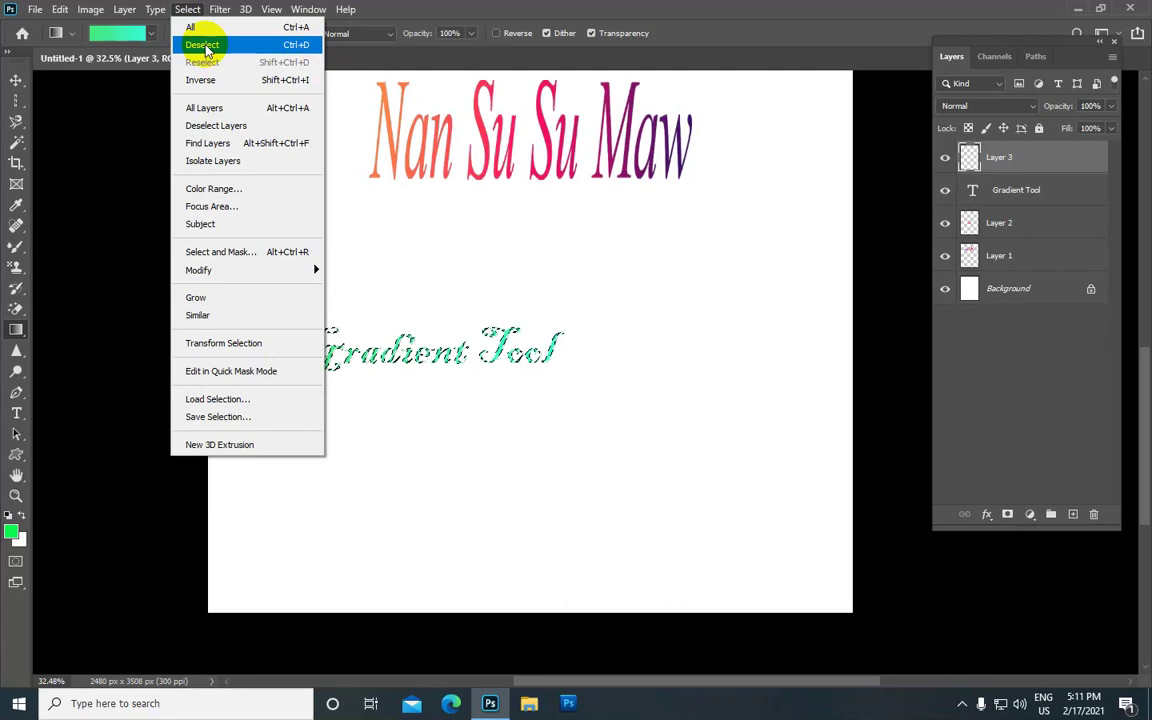
click(206, 46)
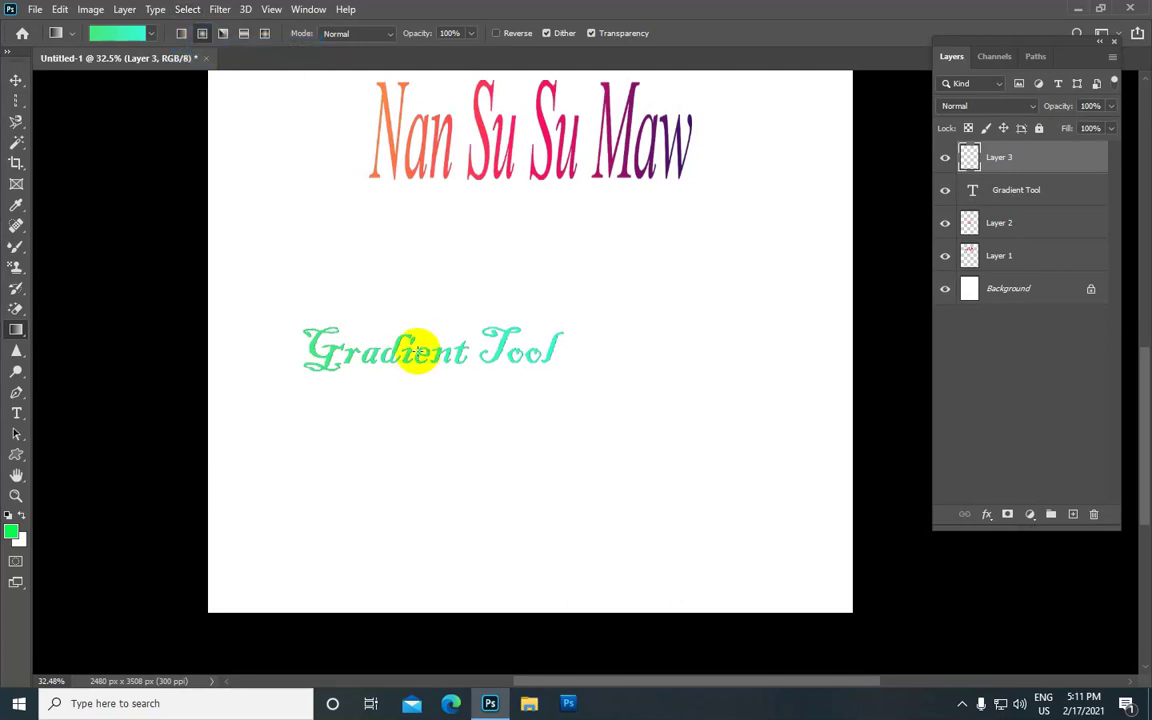
scroll(419, 352, up, 1)
scroll(419, 352, up, 1)
scroll(419, 352, down, 1)
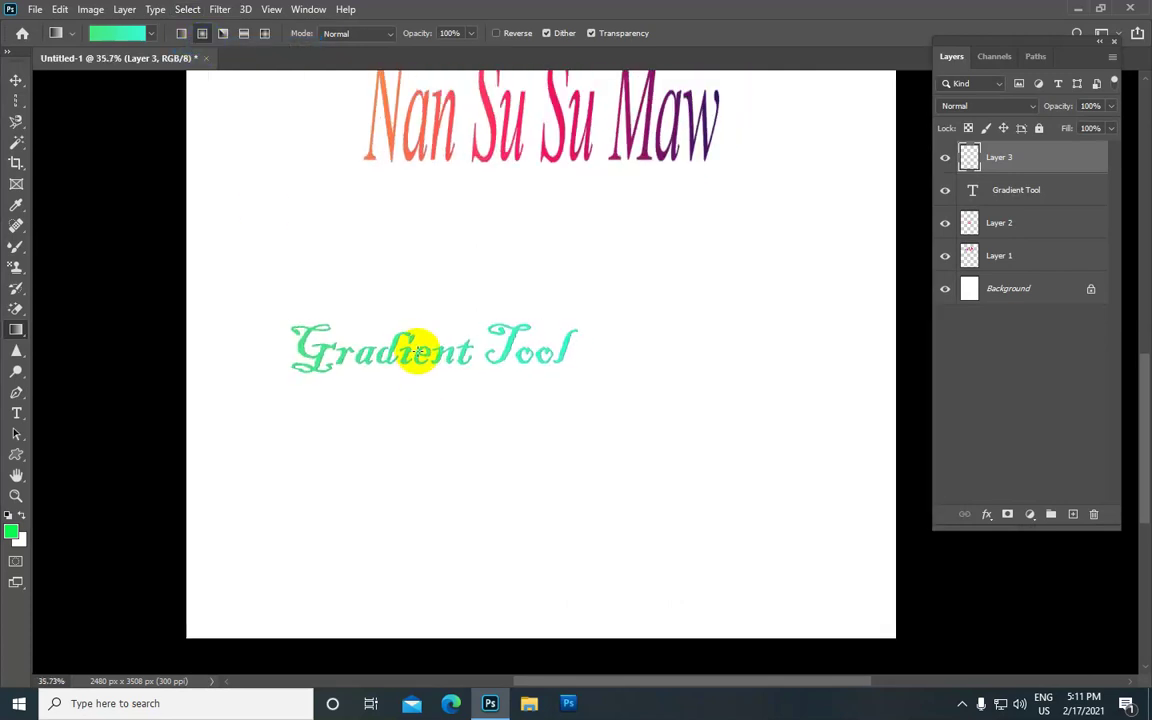
mouse_move(1018, 172)
mouse_down()
mouse_move(1032, 186)
mouse_move(1028, 163)
mouse_up()
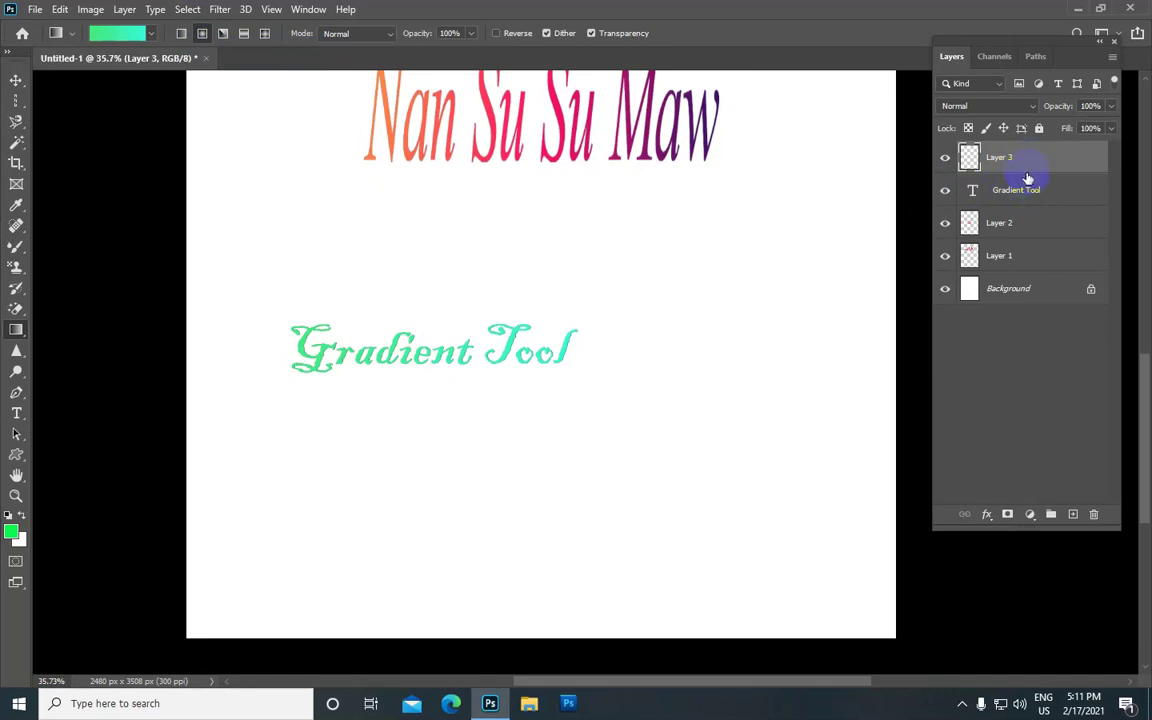
Select Layer 3 with the Gradient Tool text layer and merge them using Ctrl+E
shift+click(1028, 192)
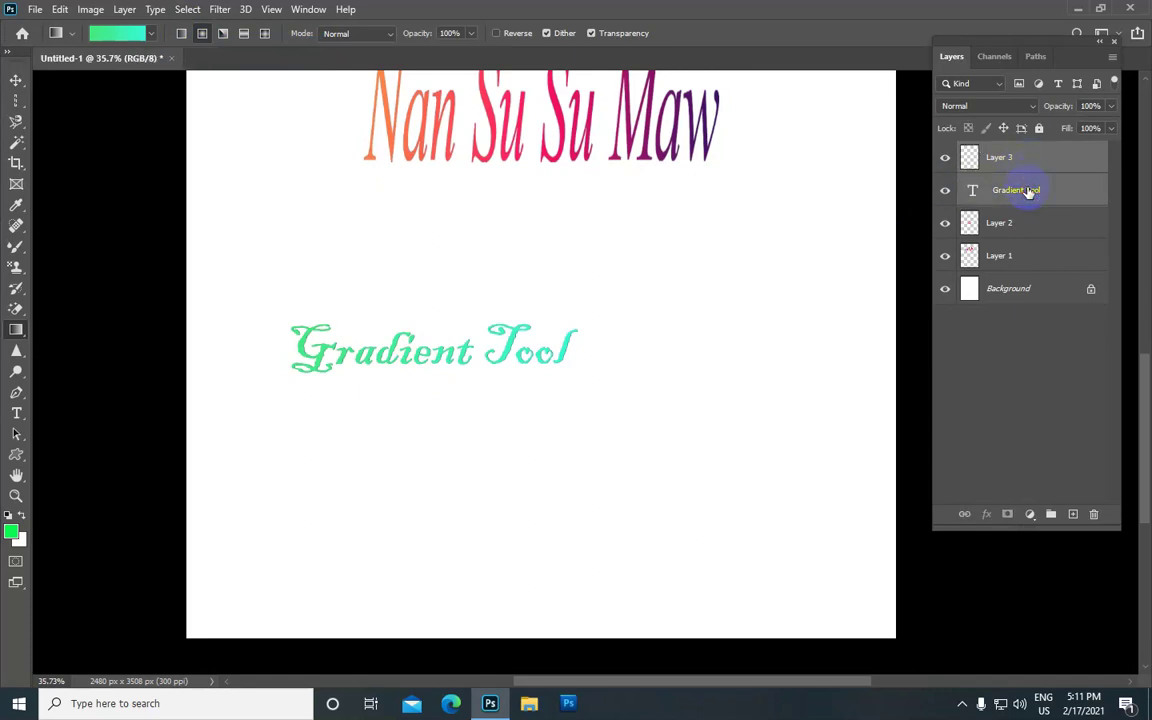
click(1036, 128)
click(995, 177)
key(ctrl+e)
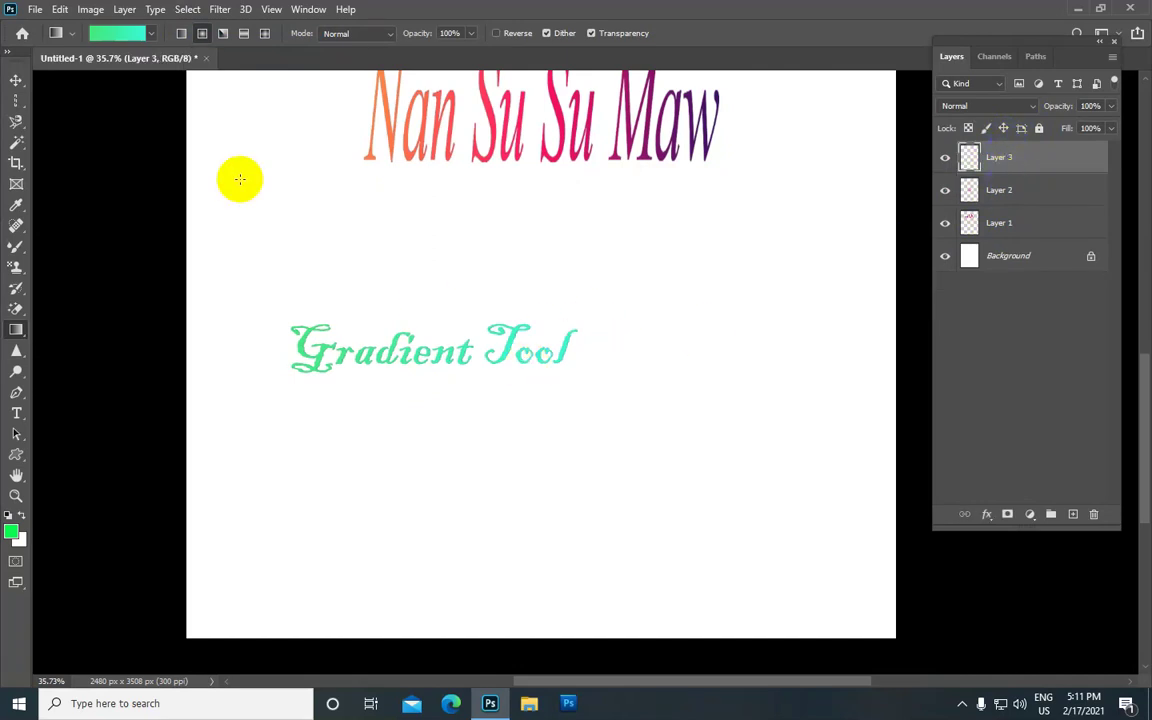
Switch to the Move tool and click on the merged 'Gradient Tool' lettering
click(15, 80)
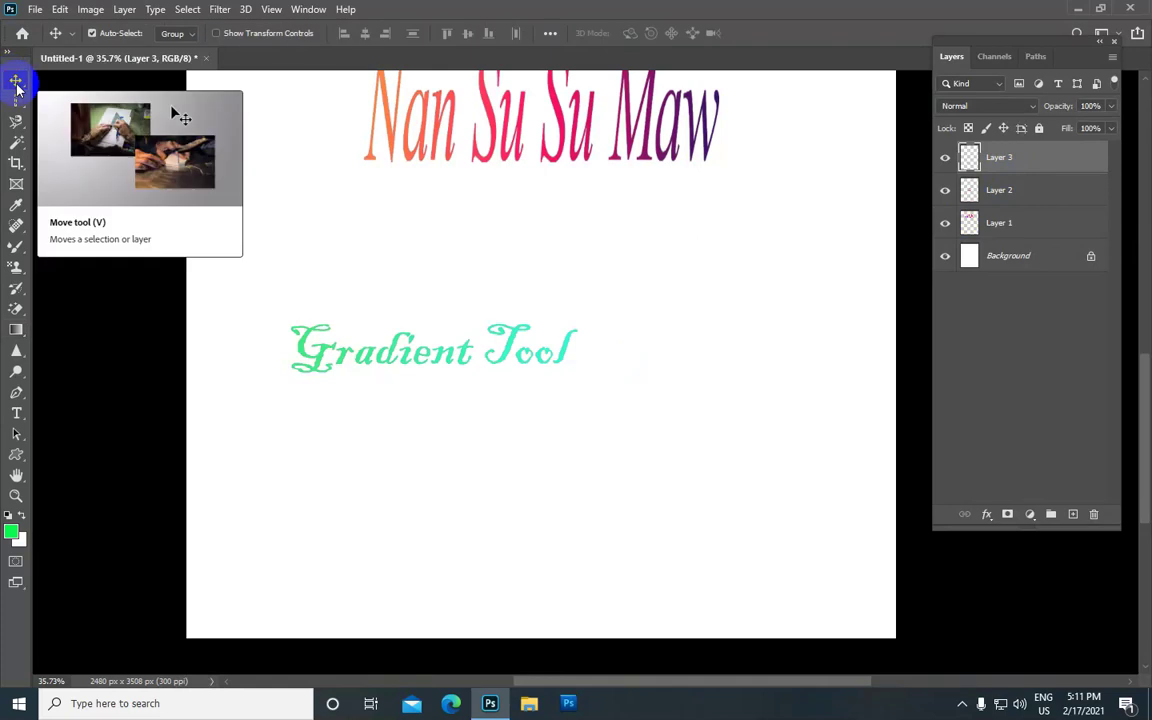
click(404, 347)
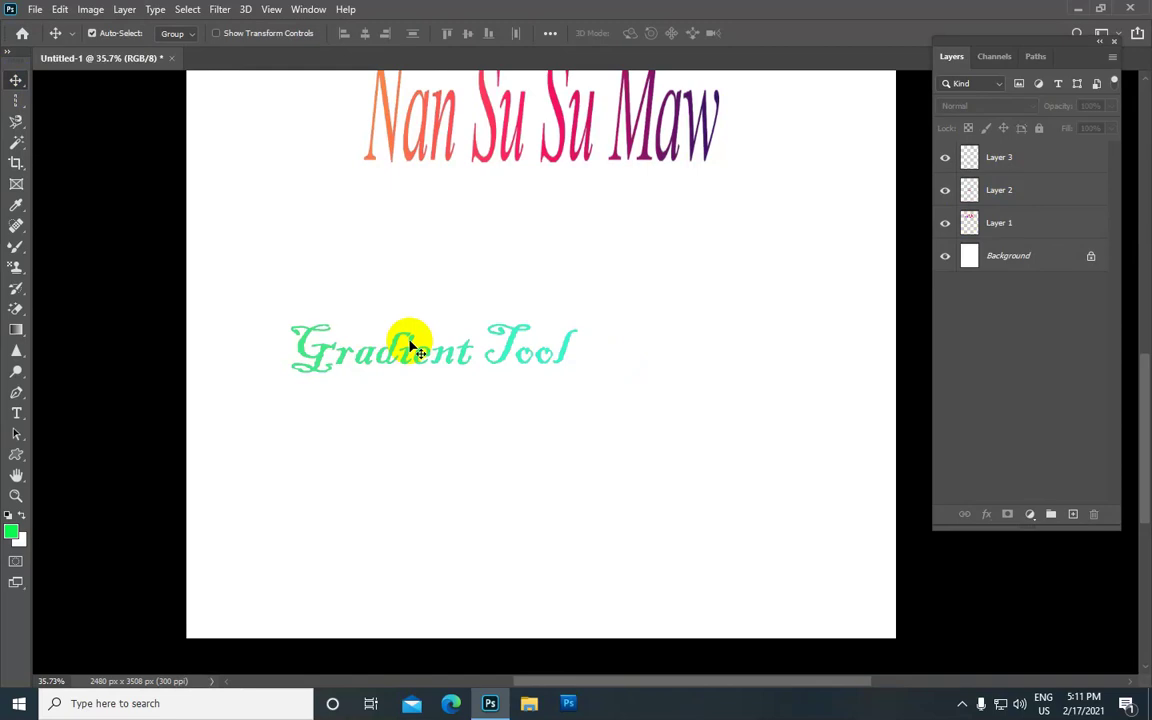
click(410, 346)
click(487, 341)
Free-transform the green 'Gradient Tool' lettering, nudging it right and scaling it up, then commit
key(ctrl+t)
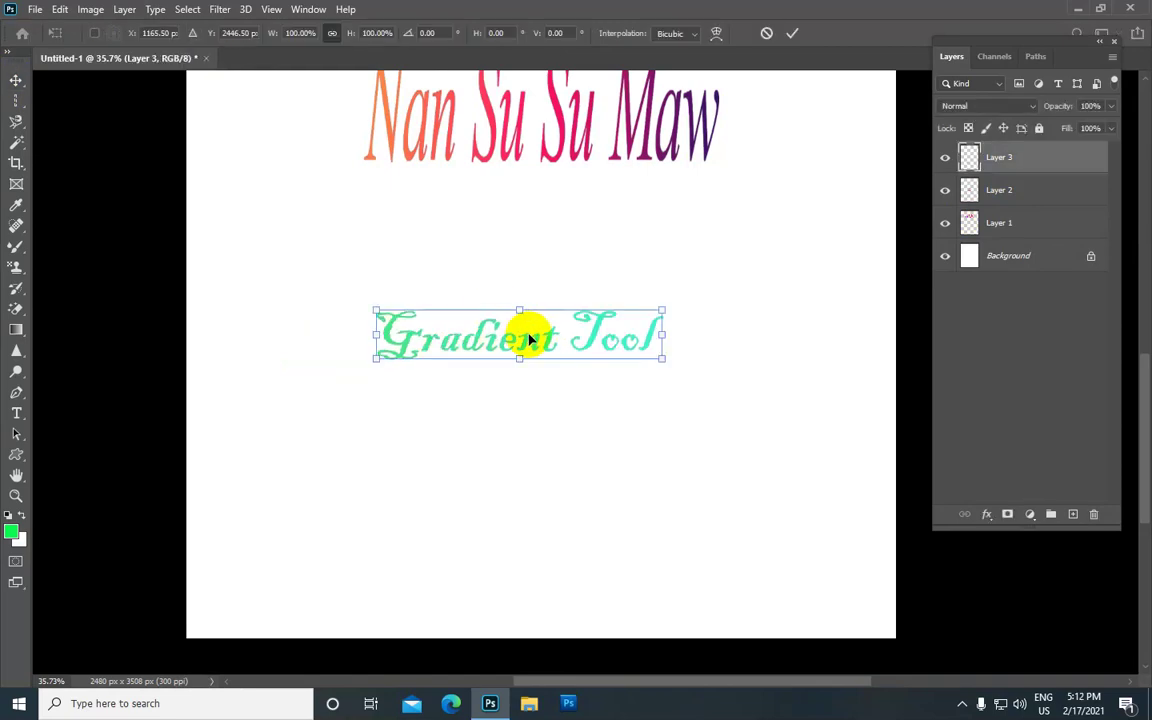
drag(527, 337, 549, 334)
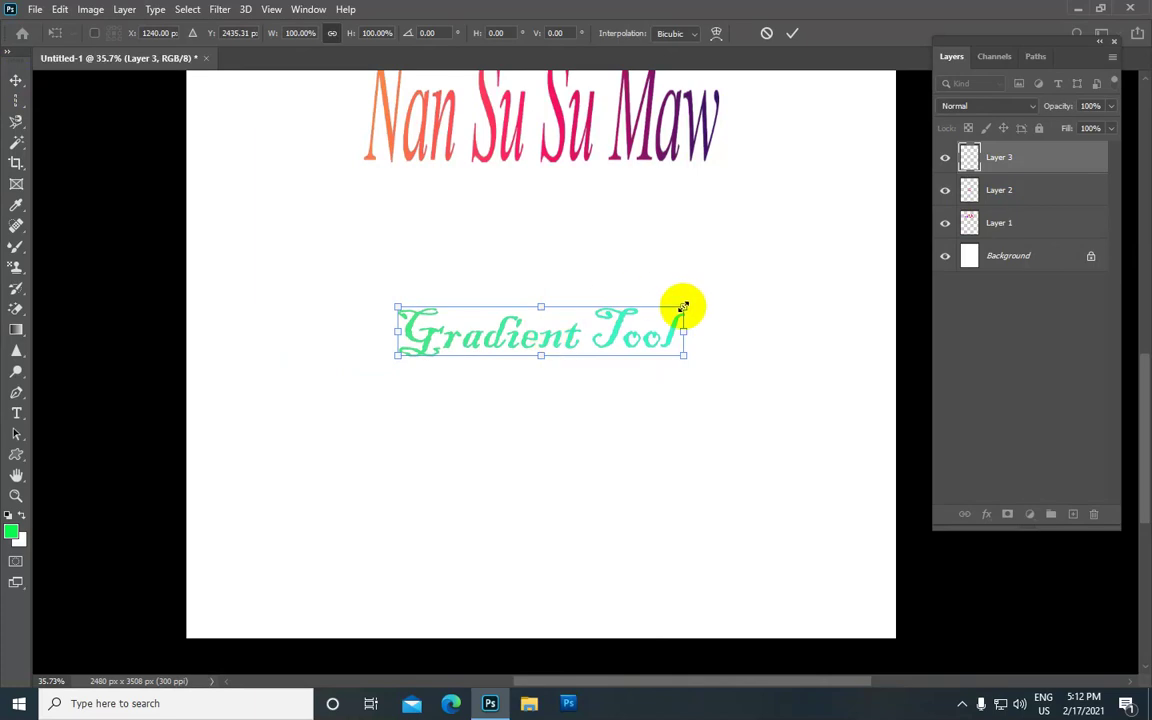
drag(682, 306, 825, 267)
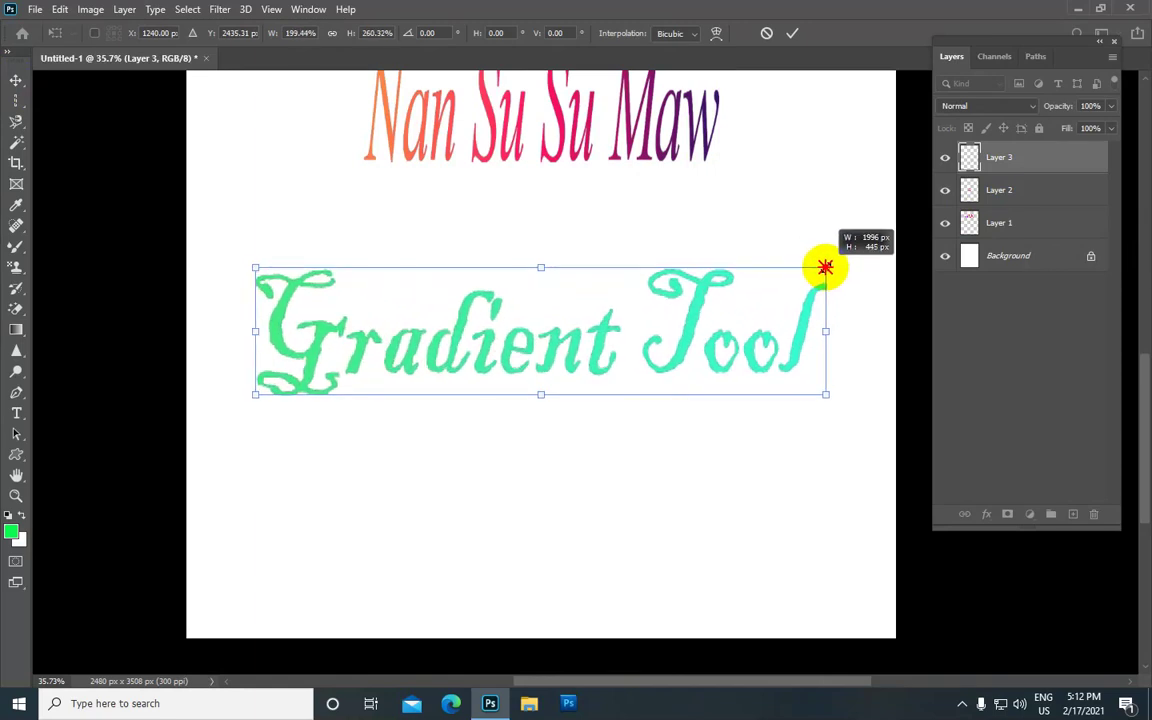
click(792, 35)
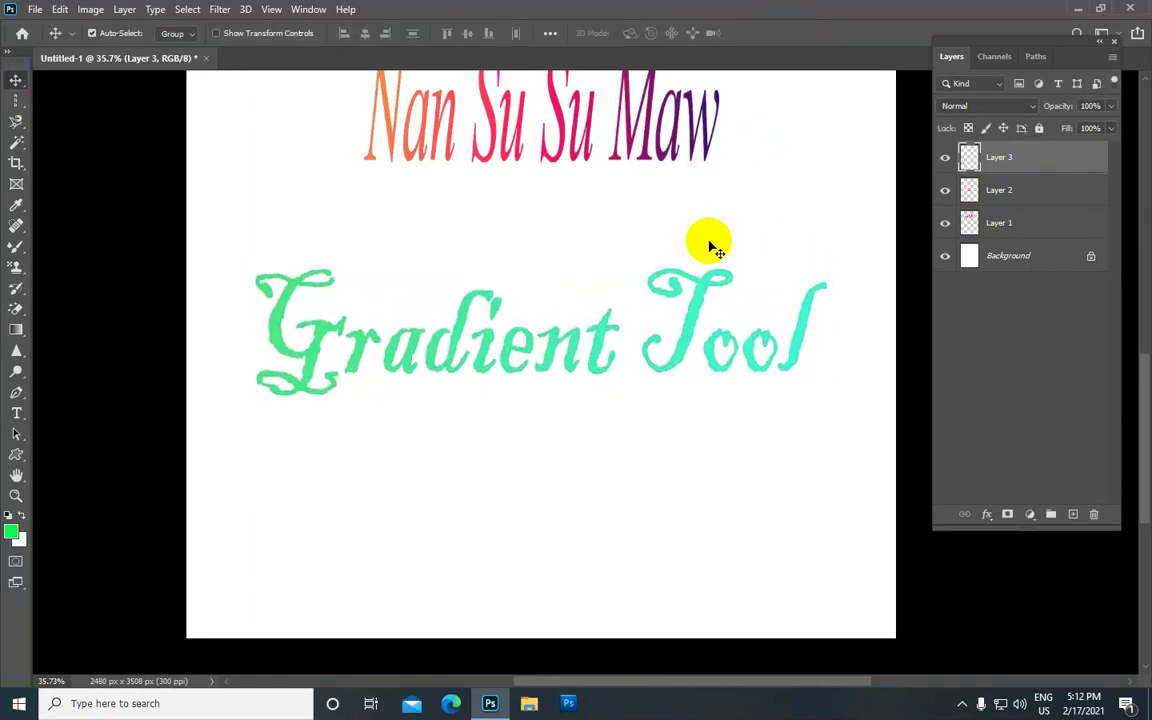
scroll(705, 266, down, 3)
scroll(705, 266, down, 1)
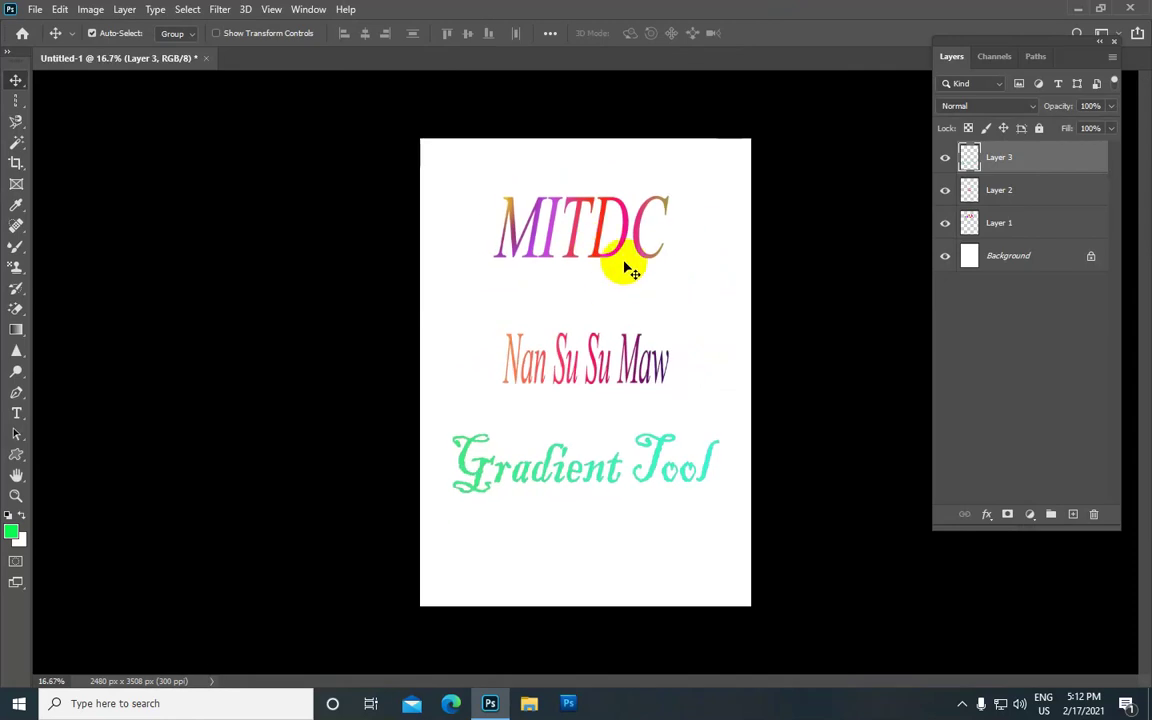
scroll(628, 248, down, 1)
click(16, 330)
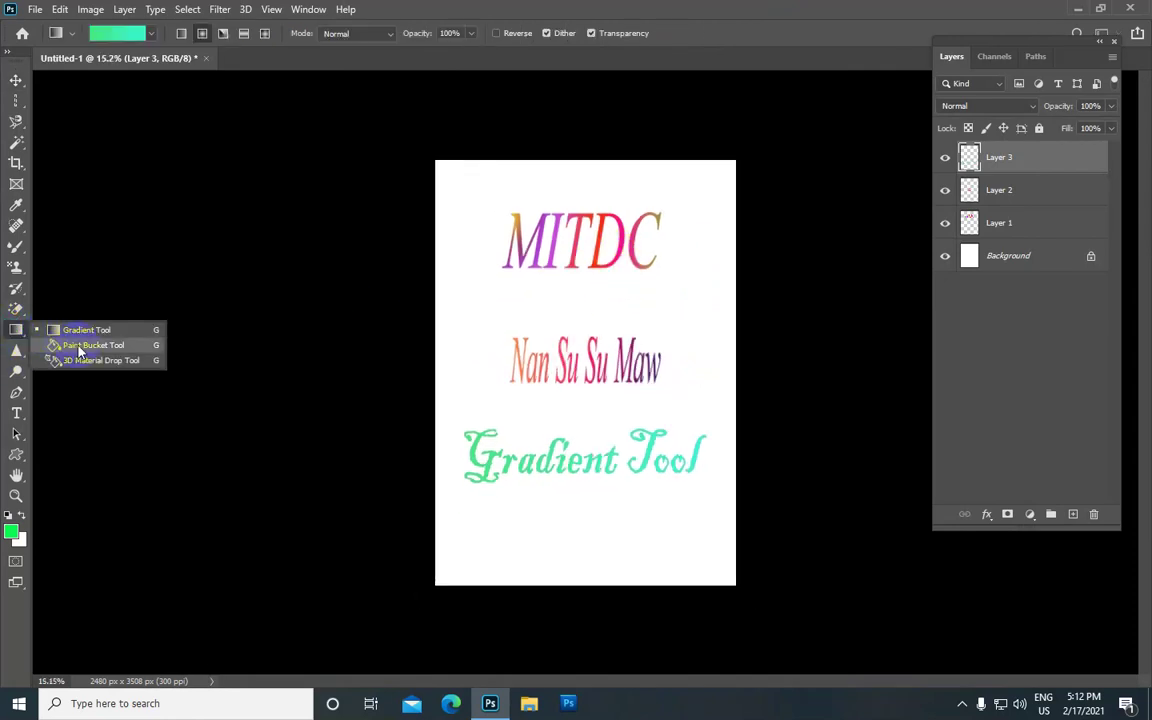
Open the balloons photo download (1).jpg from the Desktop
click(36, 9)
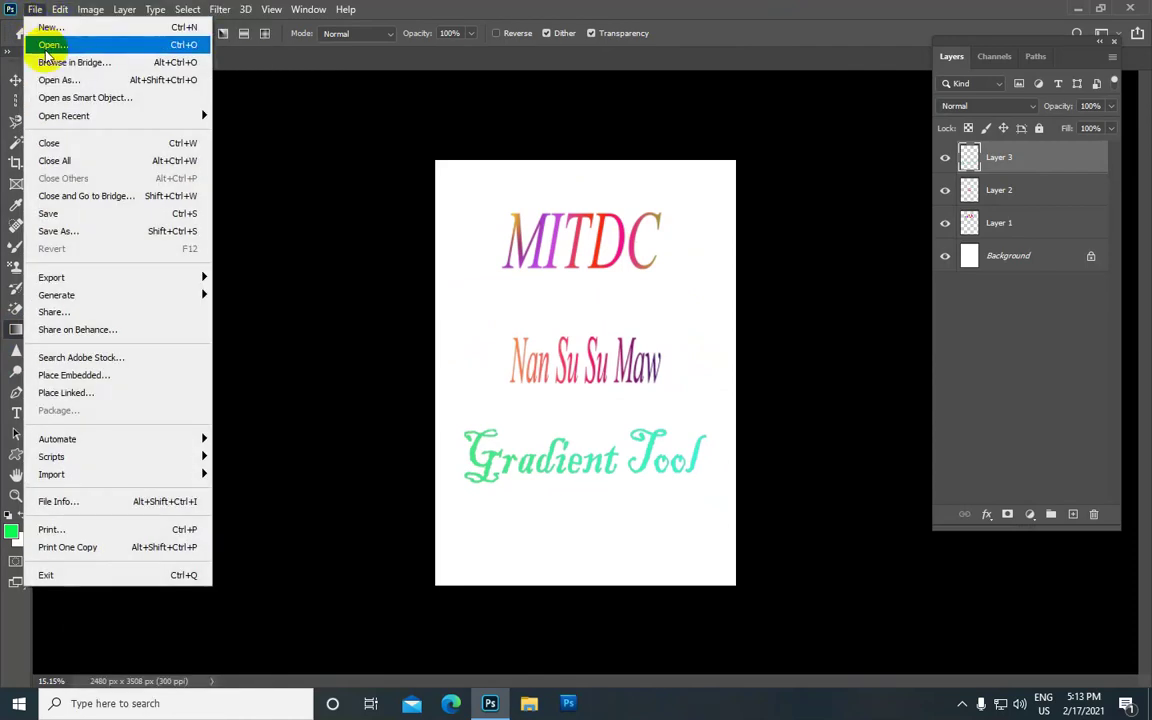
click(50, 46)
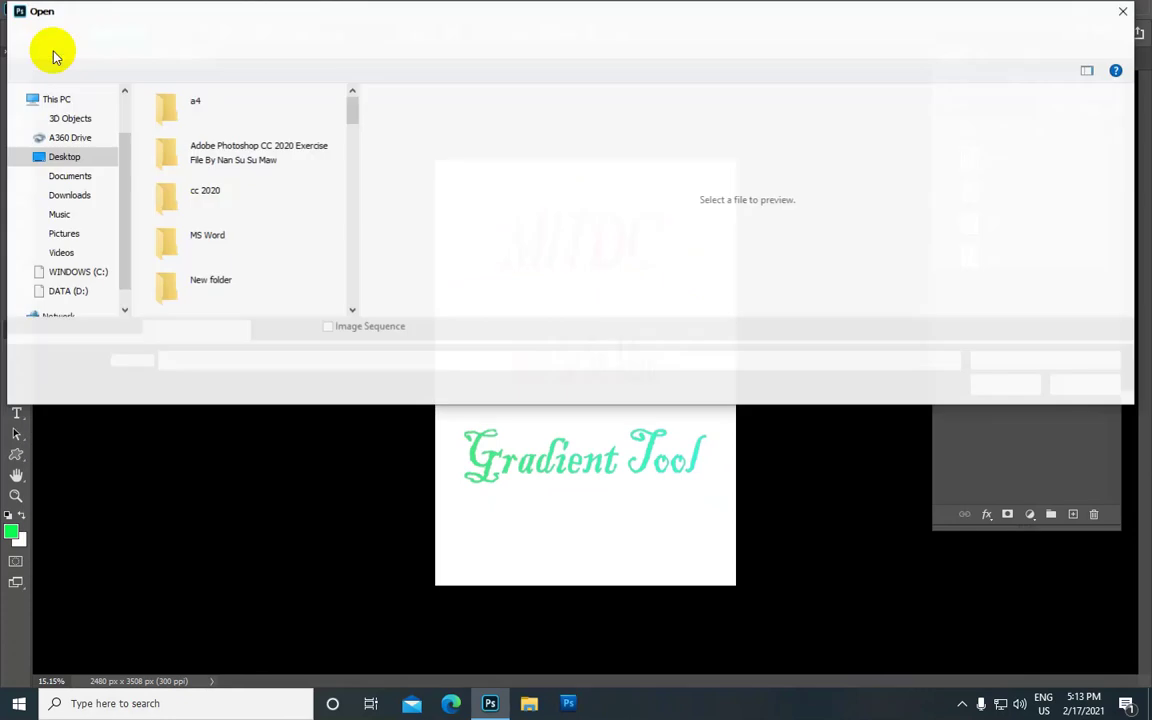
scroll(250, 160, down, 3)
scroll(240, 185, down, 3)
scroll(240, 185, up, 2)
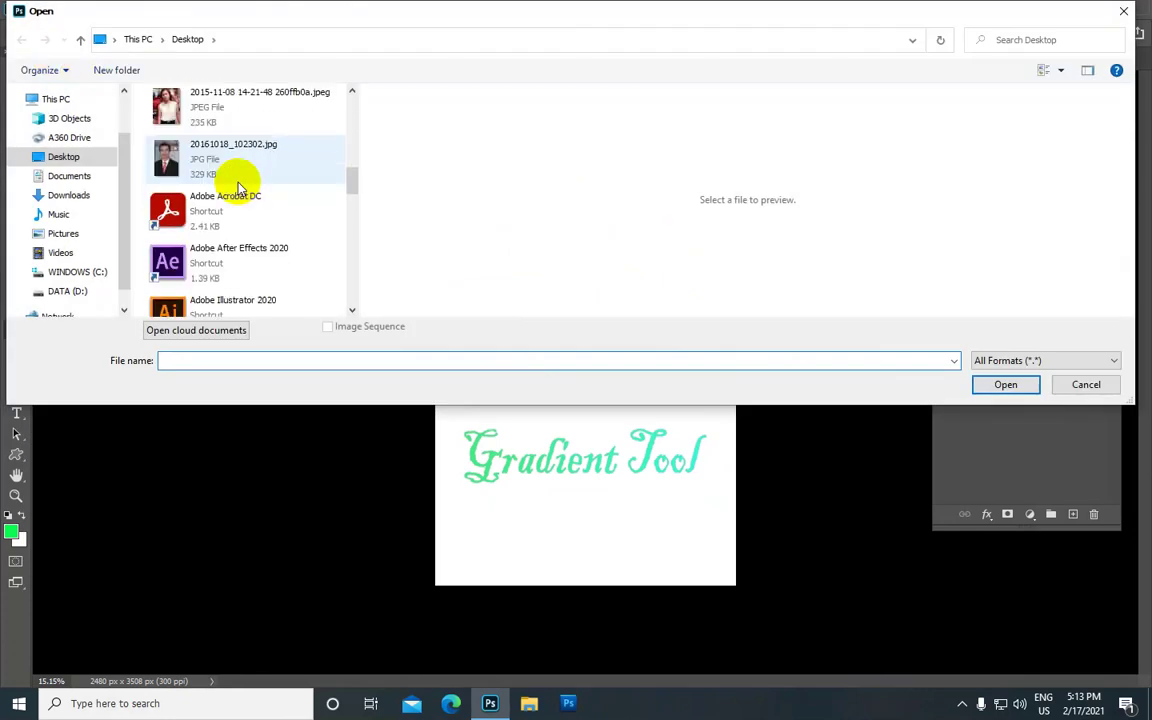
scroll(240, 190, up, 2)
scroll(240, 190, down, 3)
scroll(240, 190, down, 3)
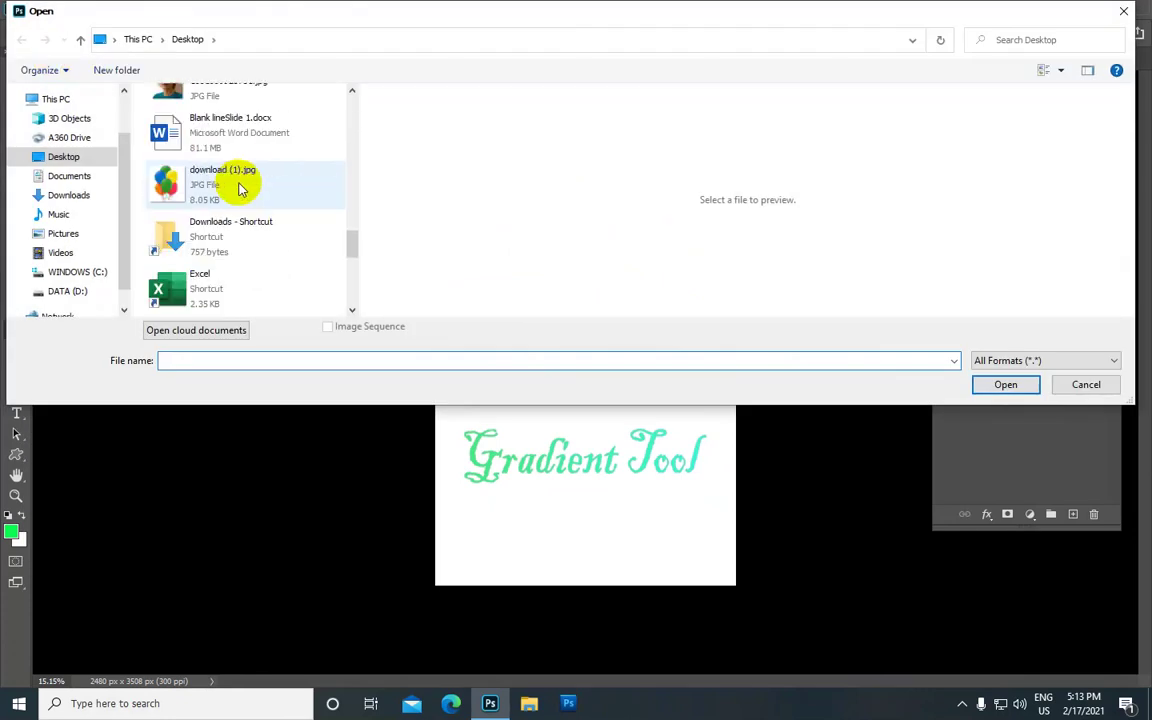
click(240, 190)
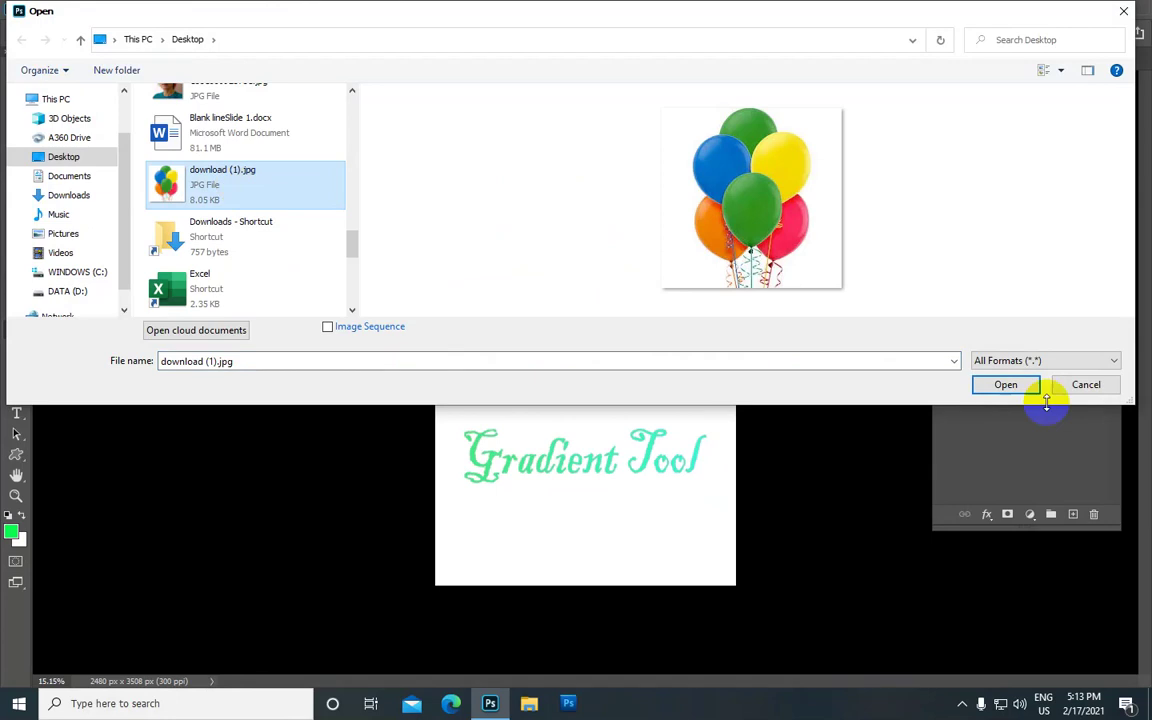
click(1006, 385)
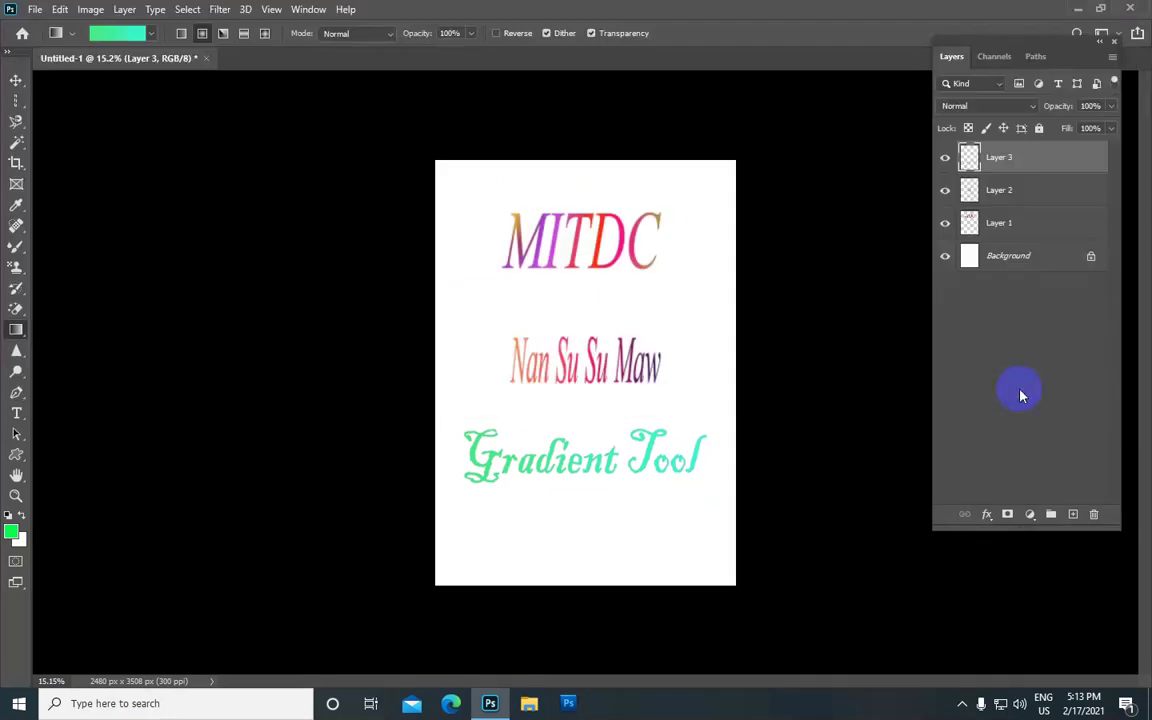
scroll(651, 346, up, 2)
scroll(635, 352, up, 2)
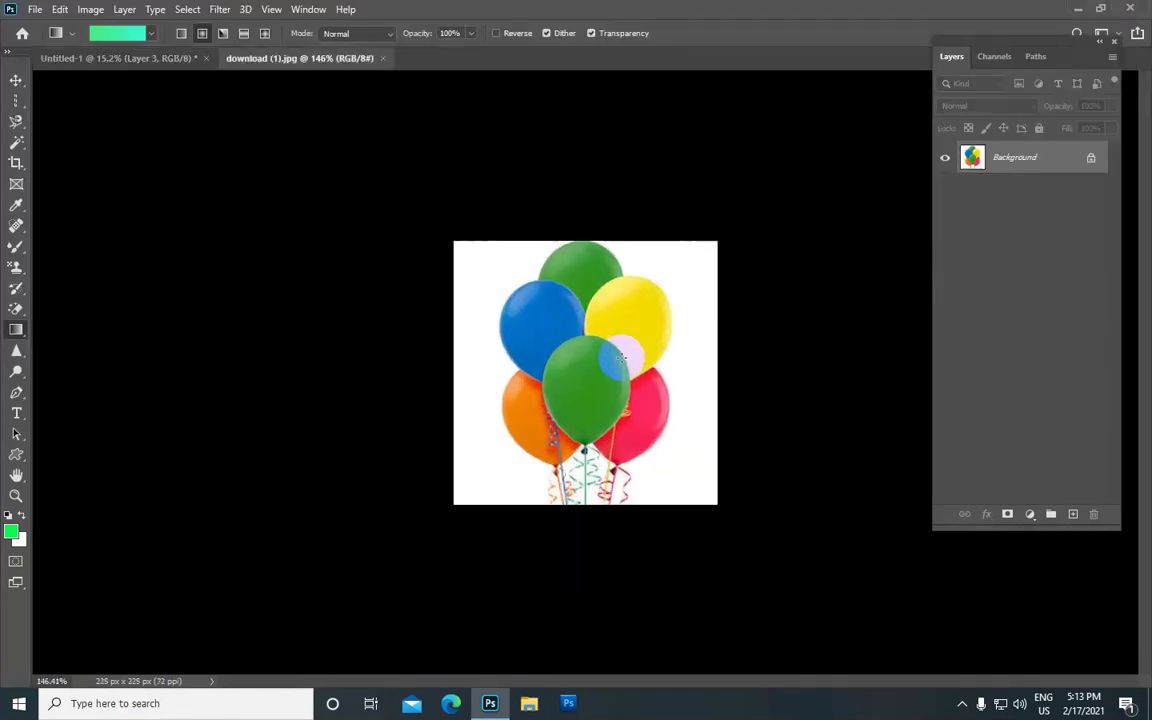
scroll(620, 357, up, 1)
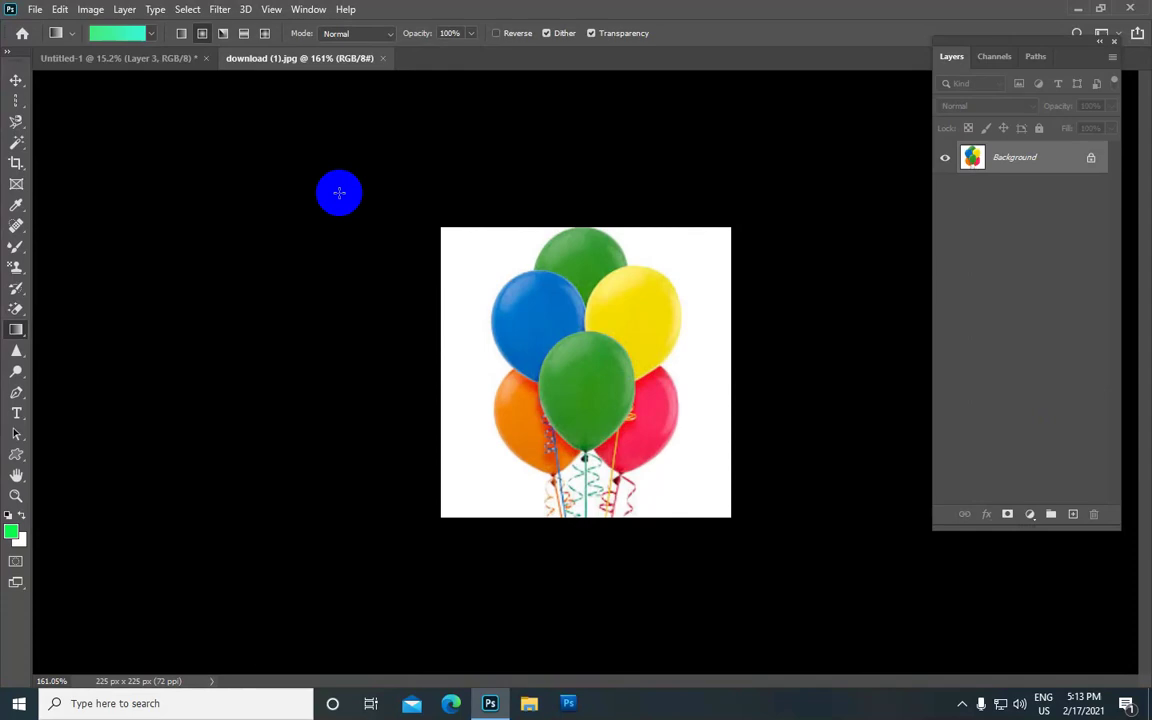
Switch to the Paint Bucket Tool and duplicate the balloons photo onto Layer 1
right_click(17, 330)
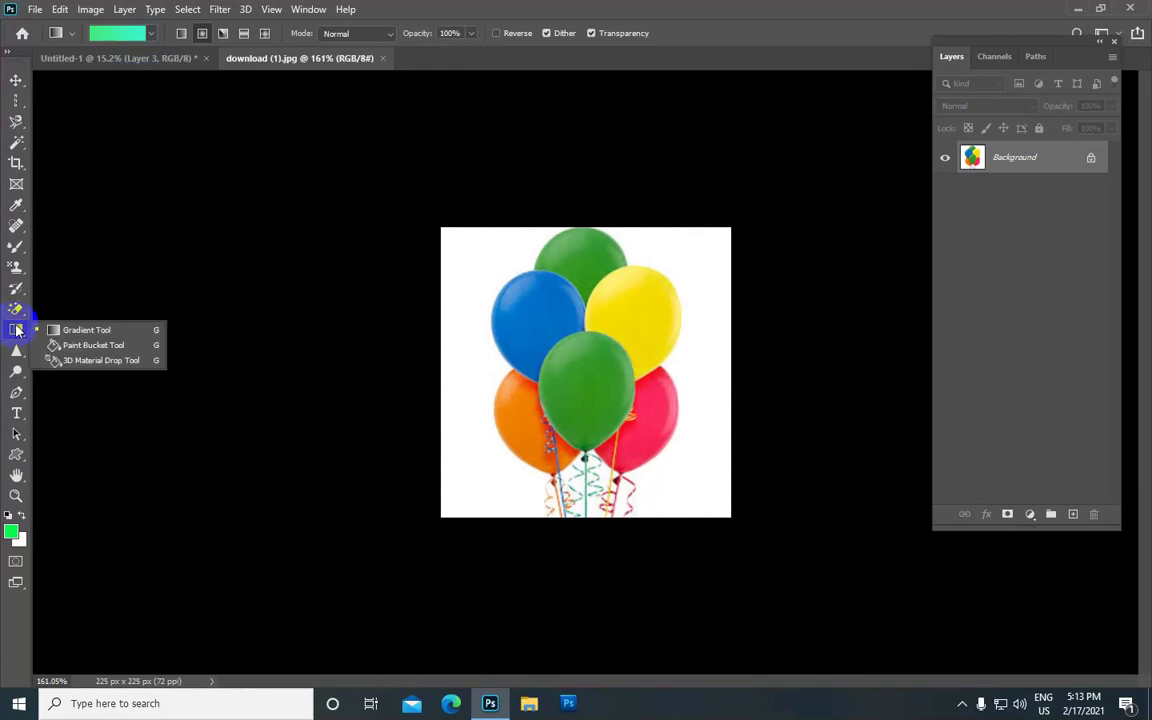
click(77, 345)
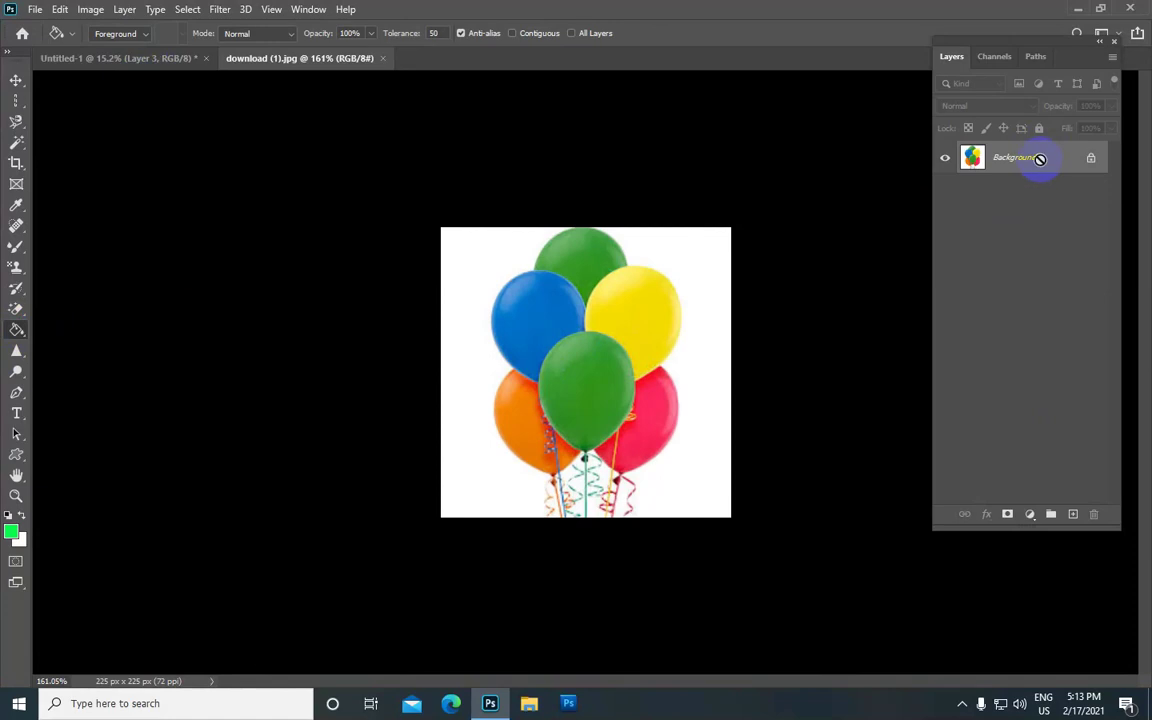
key(ctrl+j)
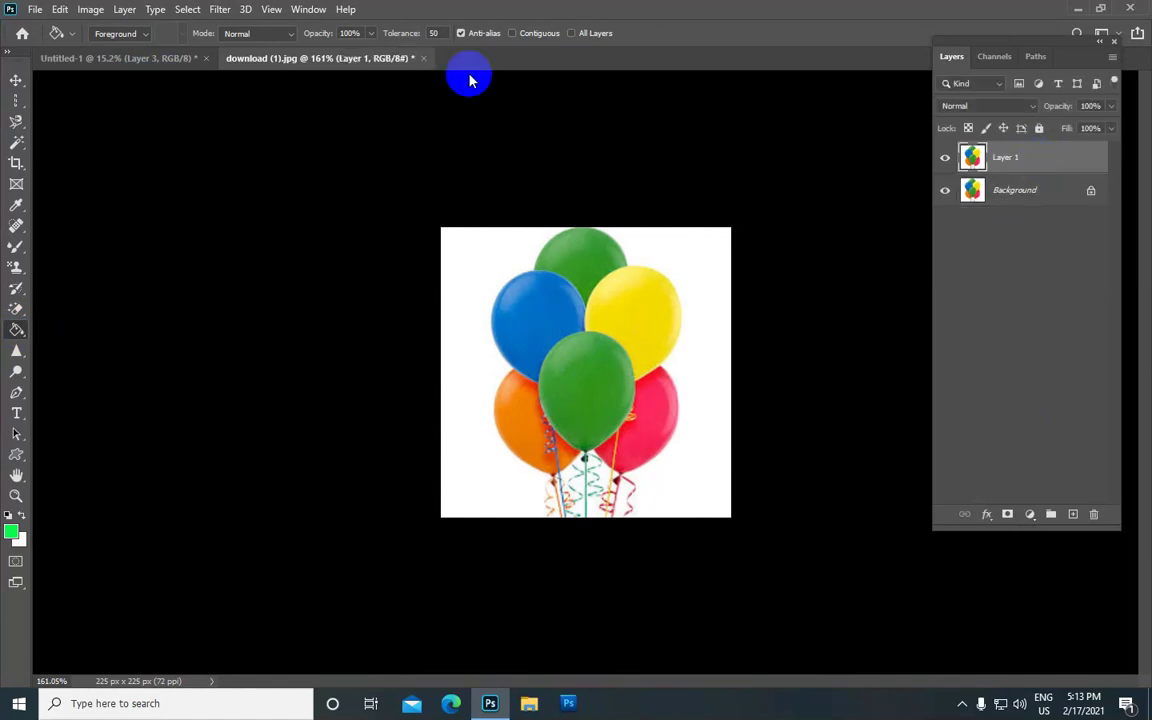
click(124, 9)
mouse_move(165, 27)
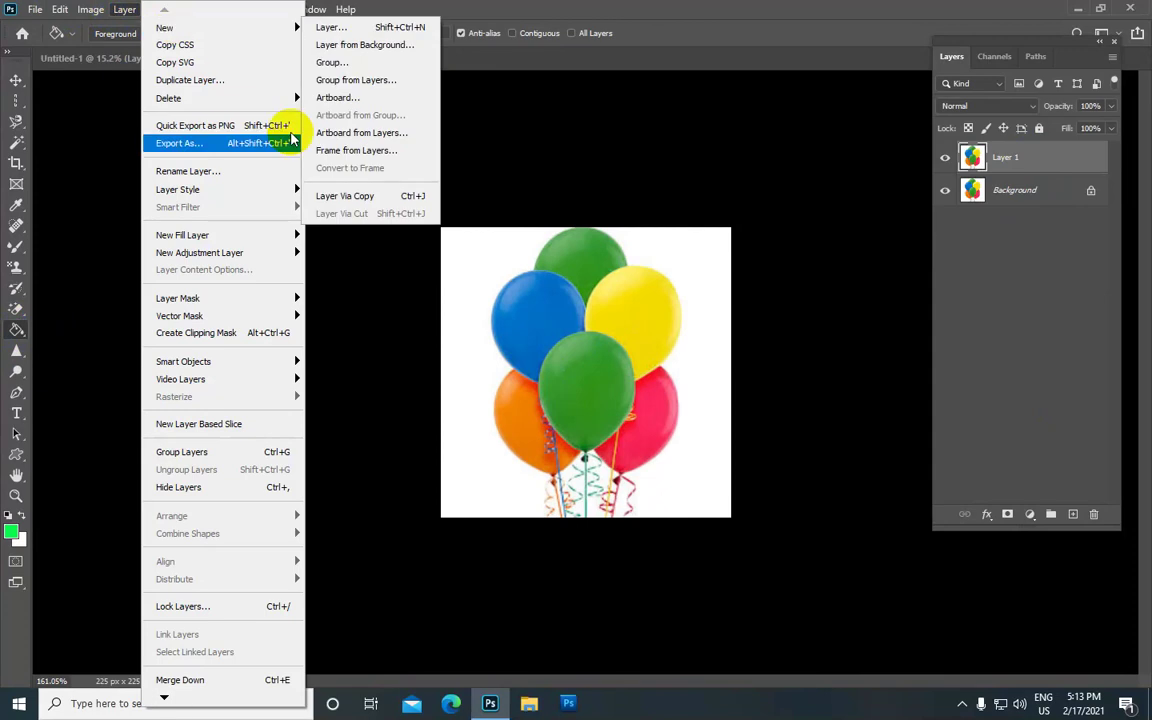
click(450, 167)
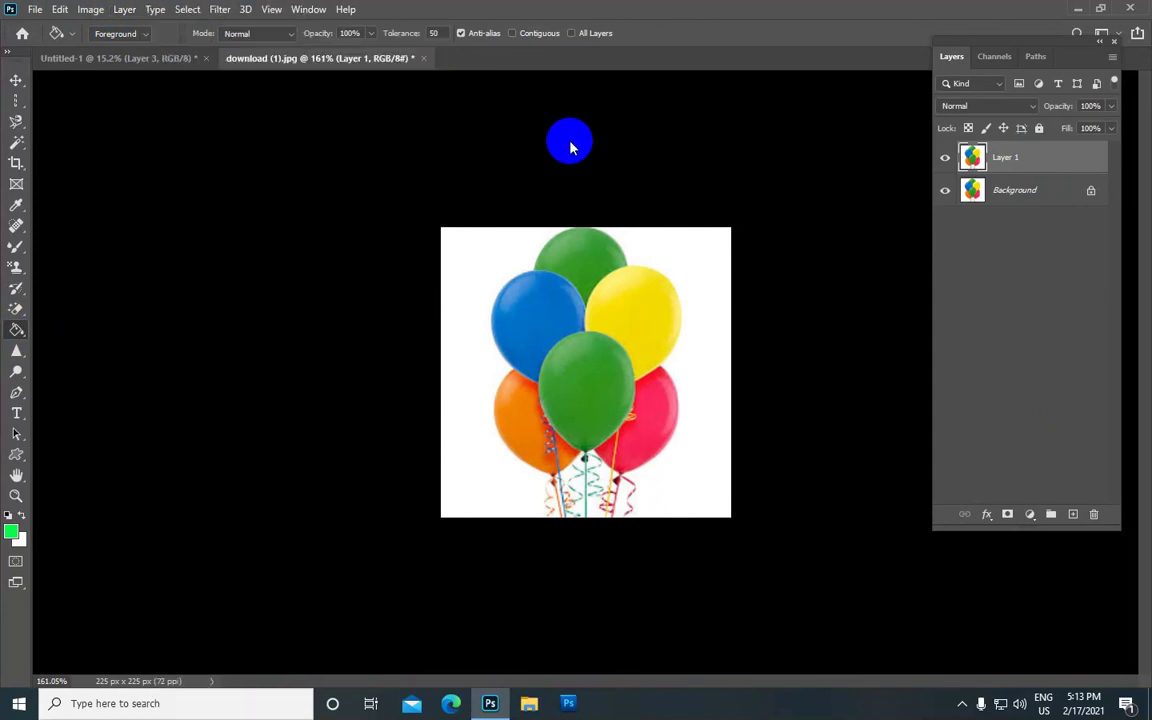
scroll(585, 310, up, 2)
scroll(585, 310, up, 1)
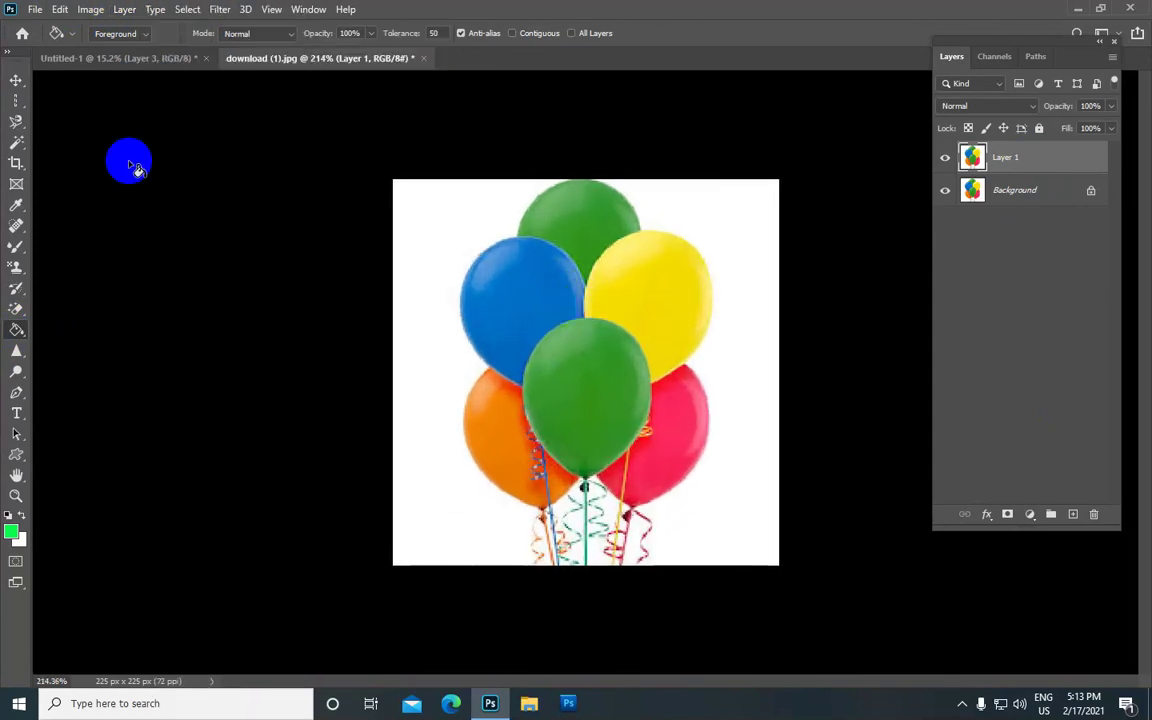
Pick a magenta foreground colour in the Color Picker and confirm it
click(10, 532)
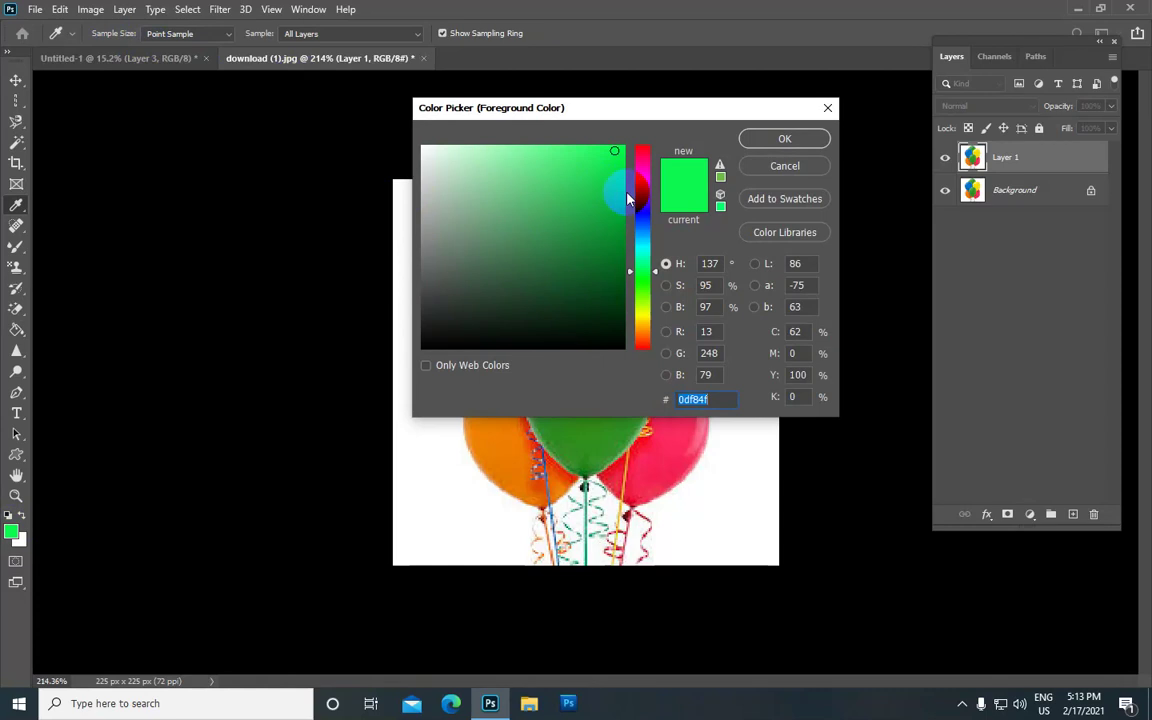
click(643, 181)
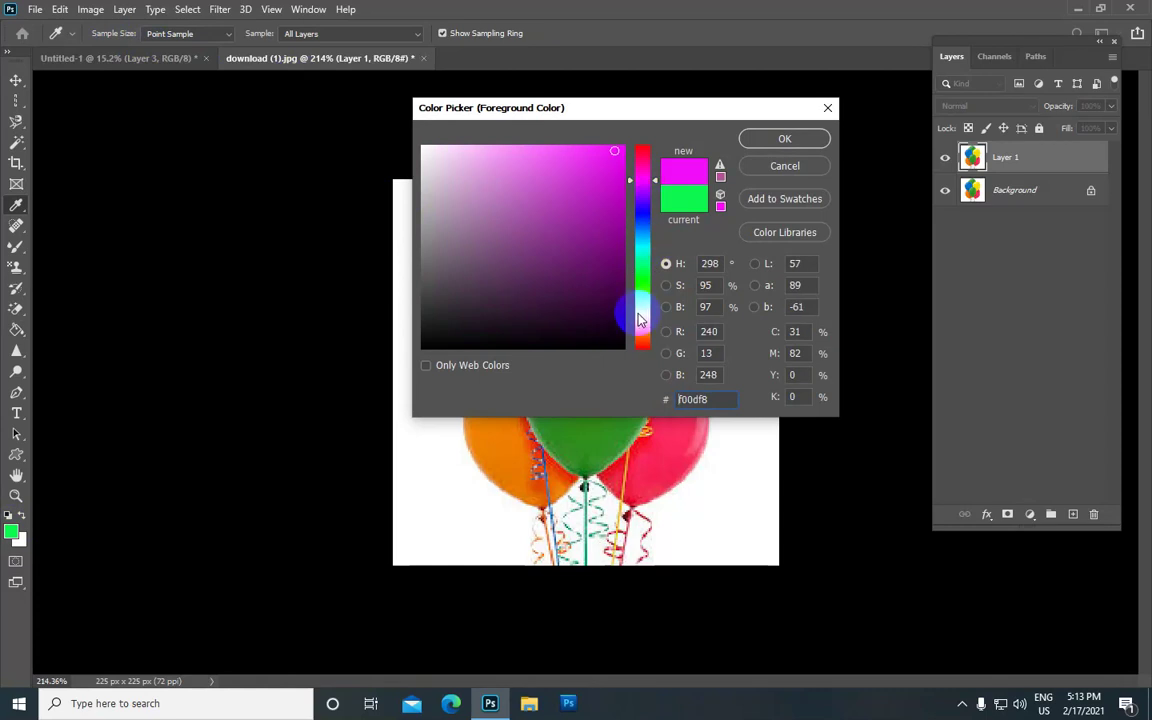
mouse_move(599, 183)
mouse_down()
mouse_move(613, 170)
mouse_move(598, 151)
mouse_up()
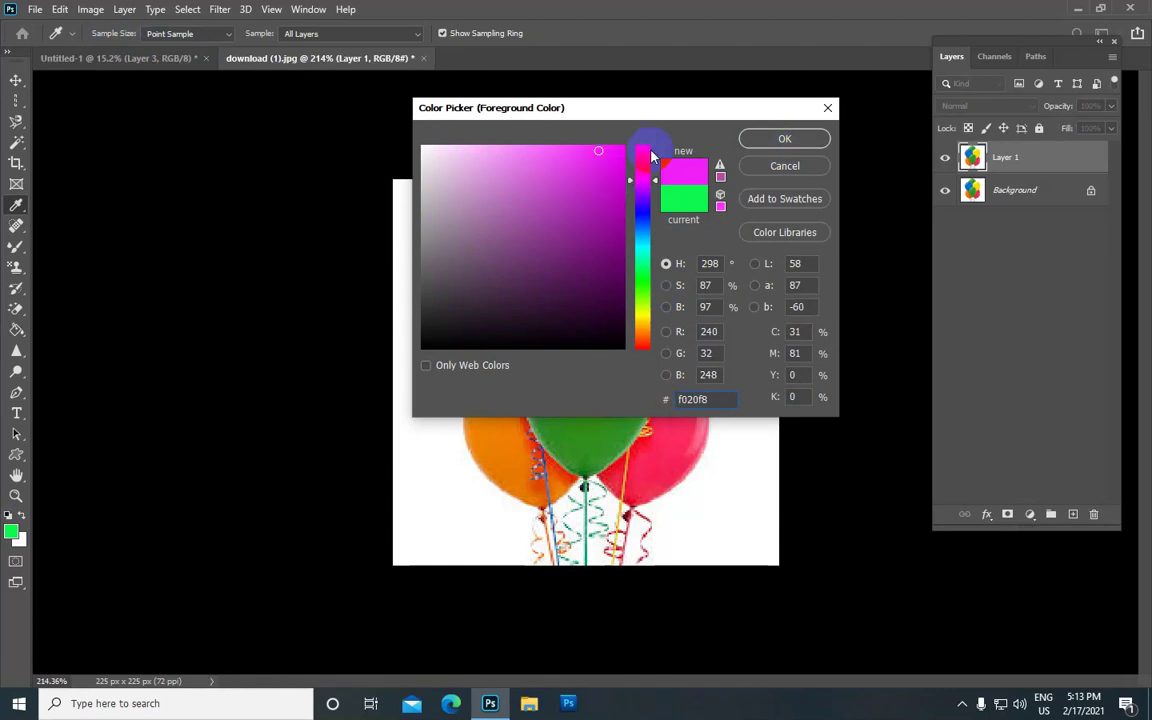
click(789, 138)
key(g)
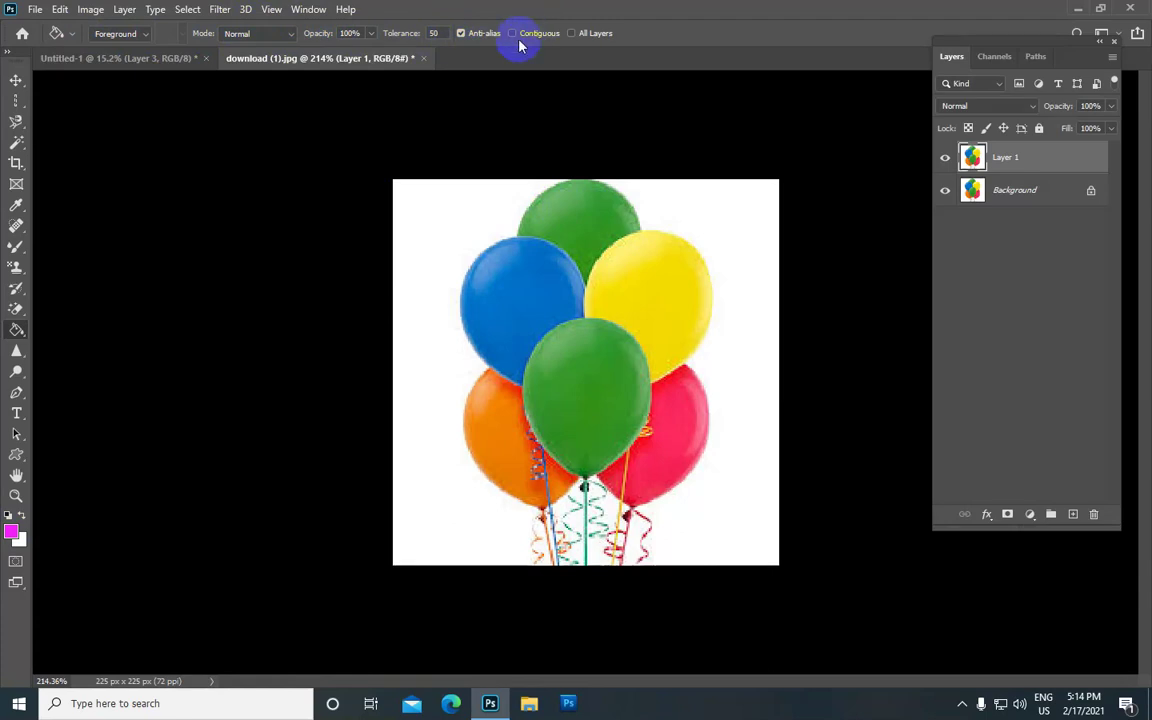
Fill the green balloons with magenta and turn on the Contiguous option
click(577, 211)
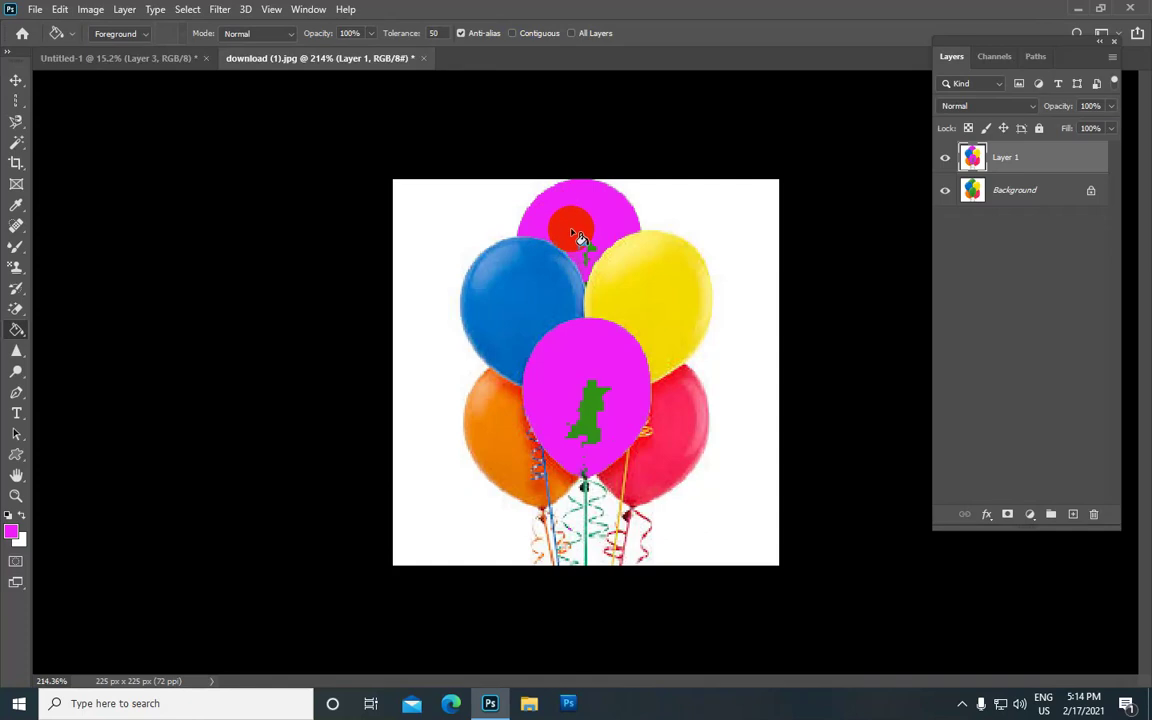
click(586, 207)
click(514, 35)
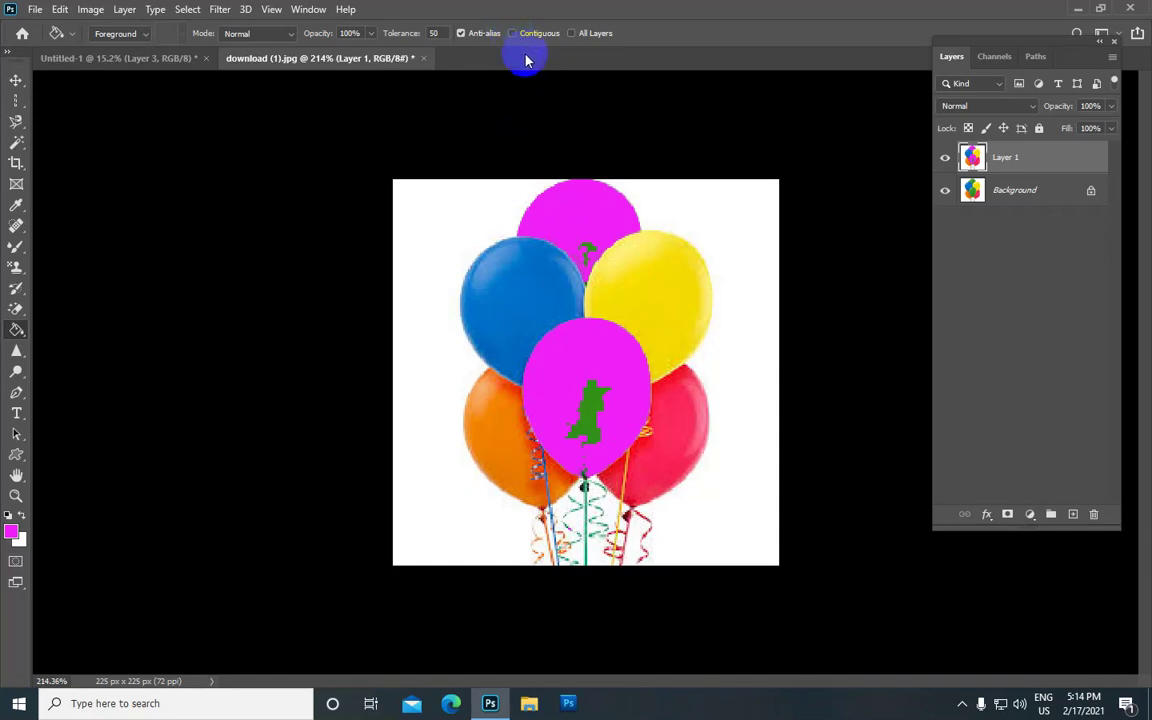
click(602, 196)
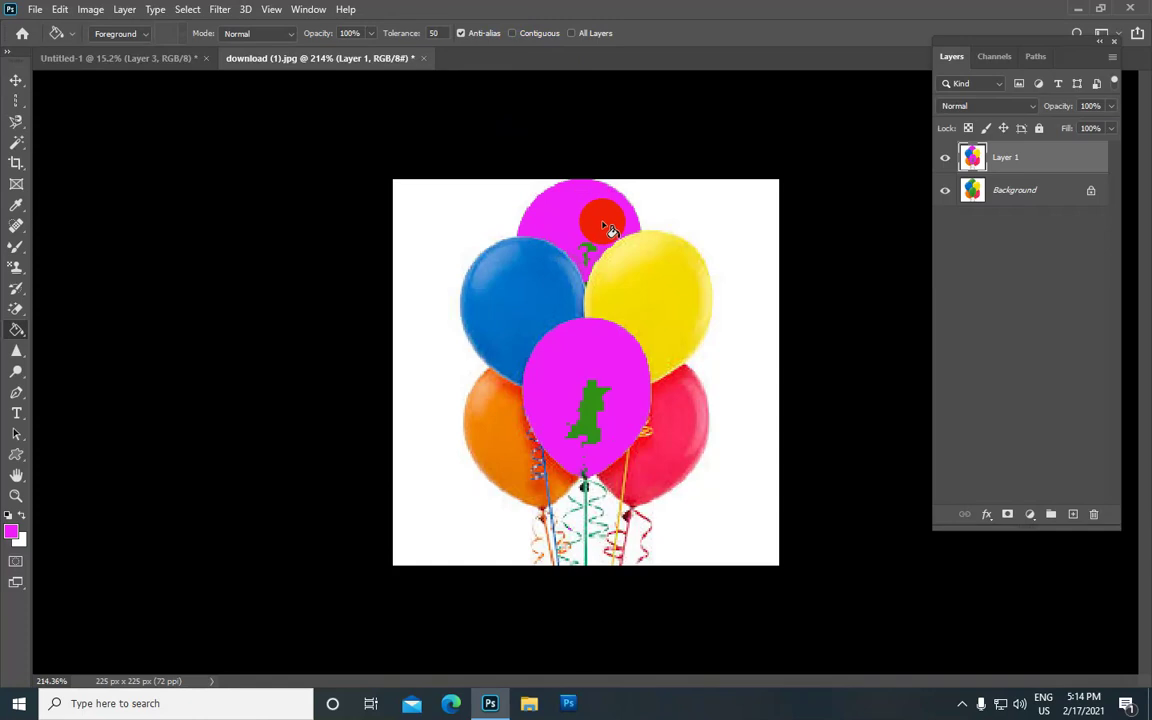
Undo the fills, refill only the top green balloon magenta, and zoom in
key(ctrl+z)
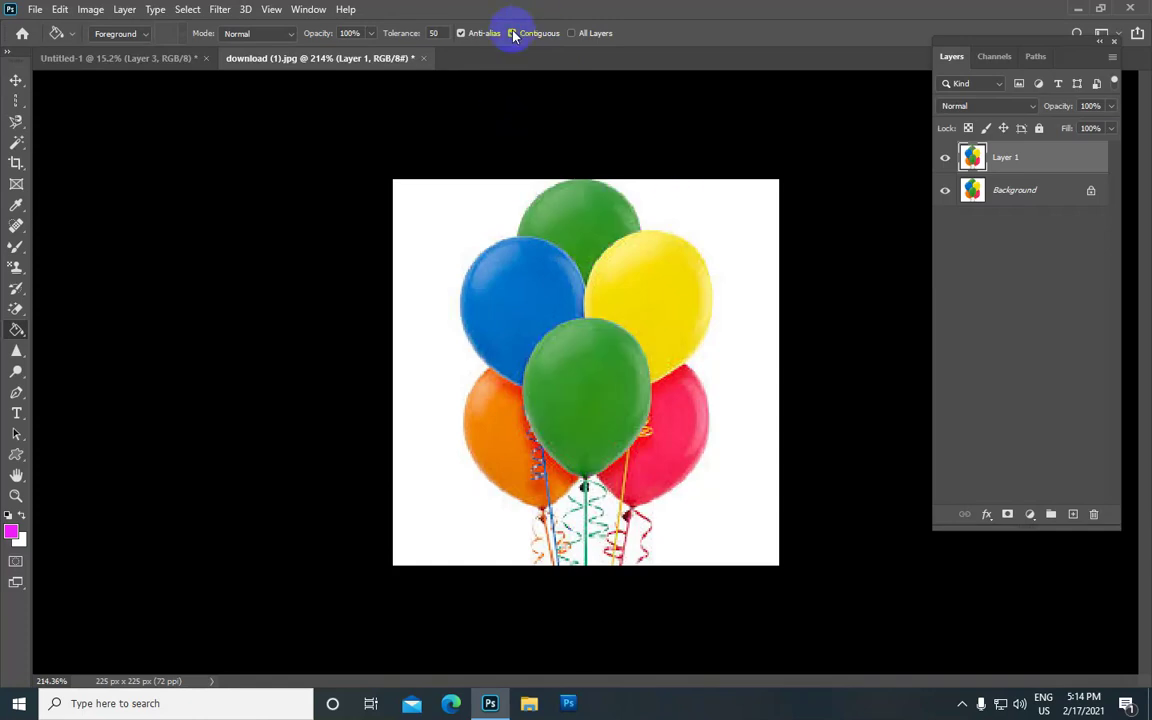
click(588, 218)
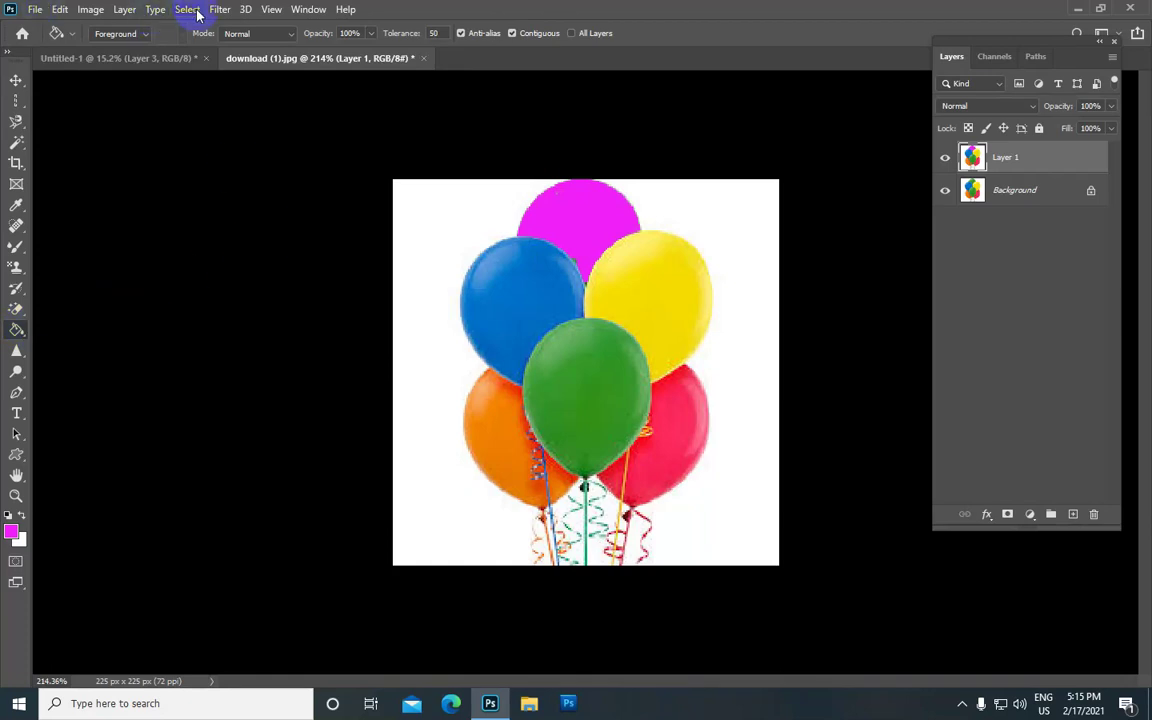
key(ctrl+plus)
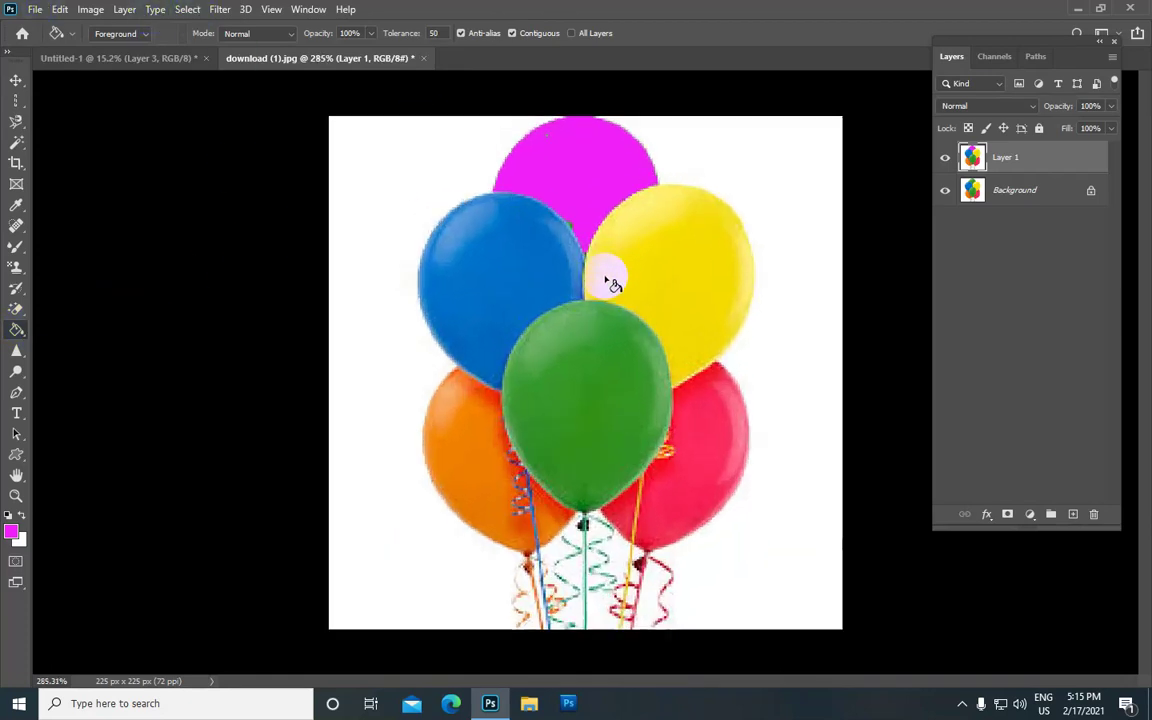
scroll(612, 283, down, 1)
scroll(612, 283, down, 1)
scroll(612, 283, up, 1)
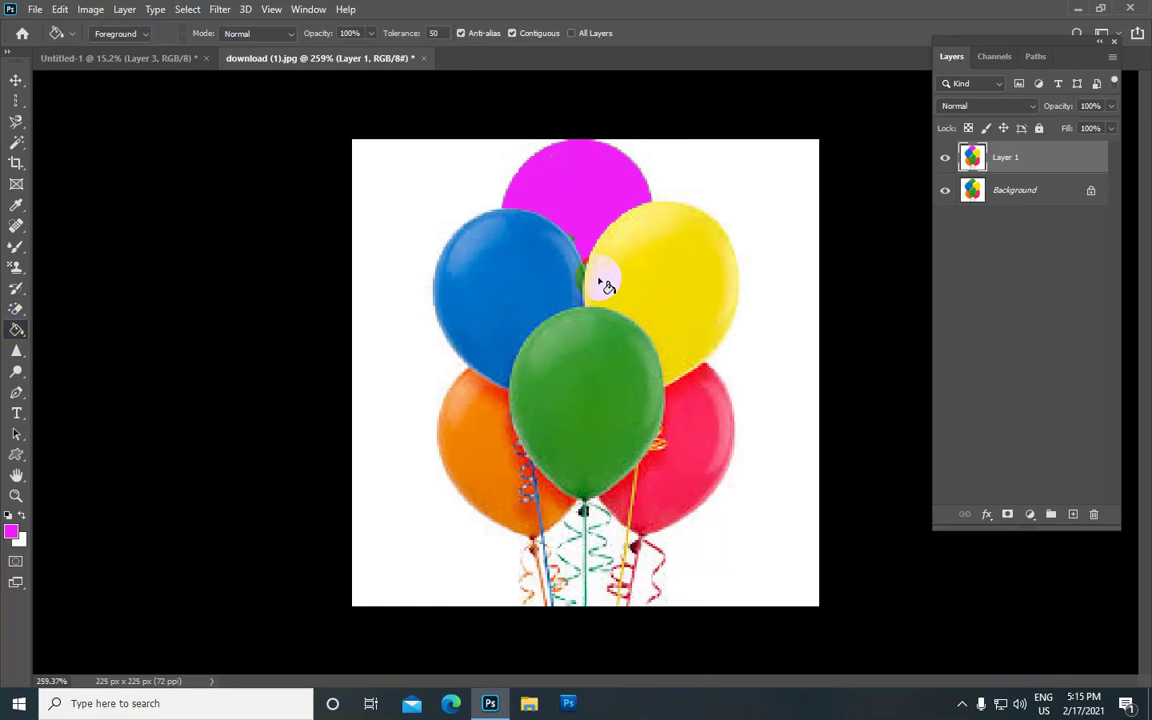
Start Save As and go into the ss folder
click(35, 10)
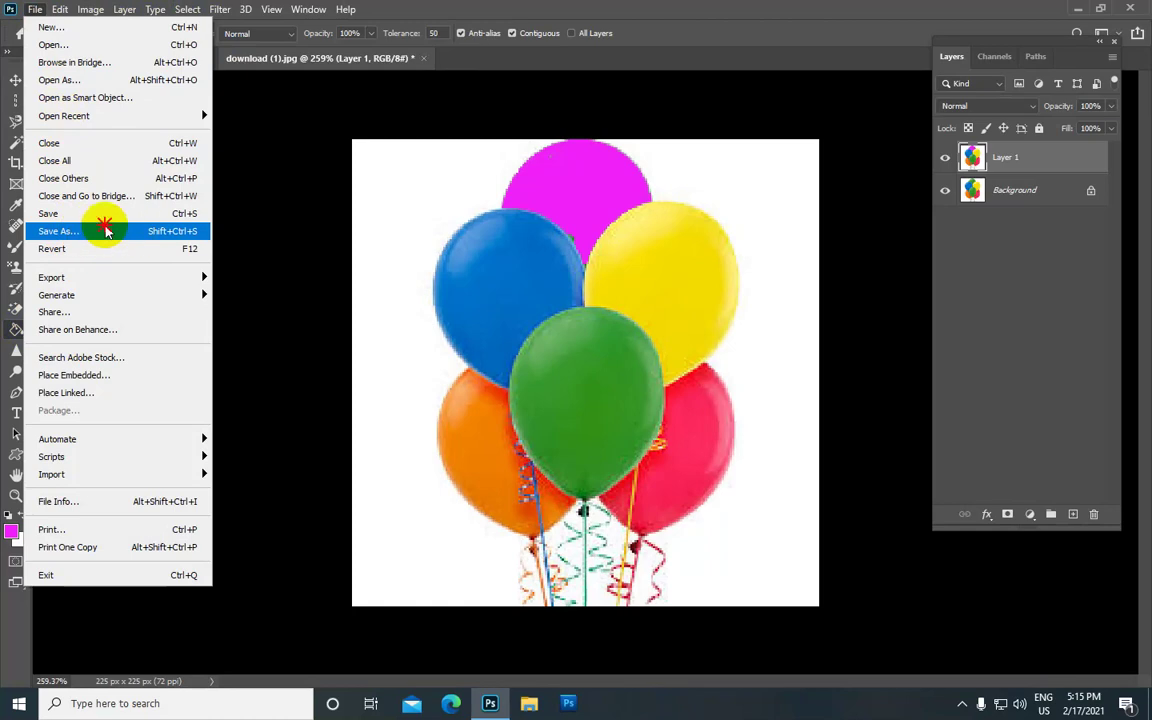
click(105, 230)
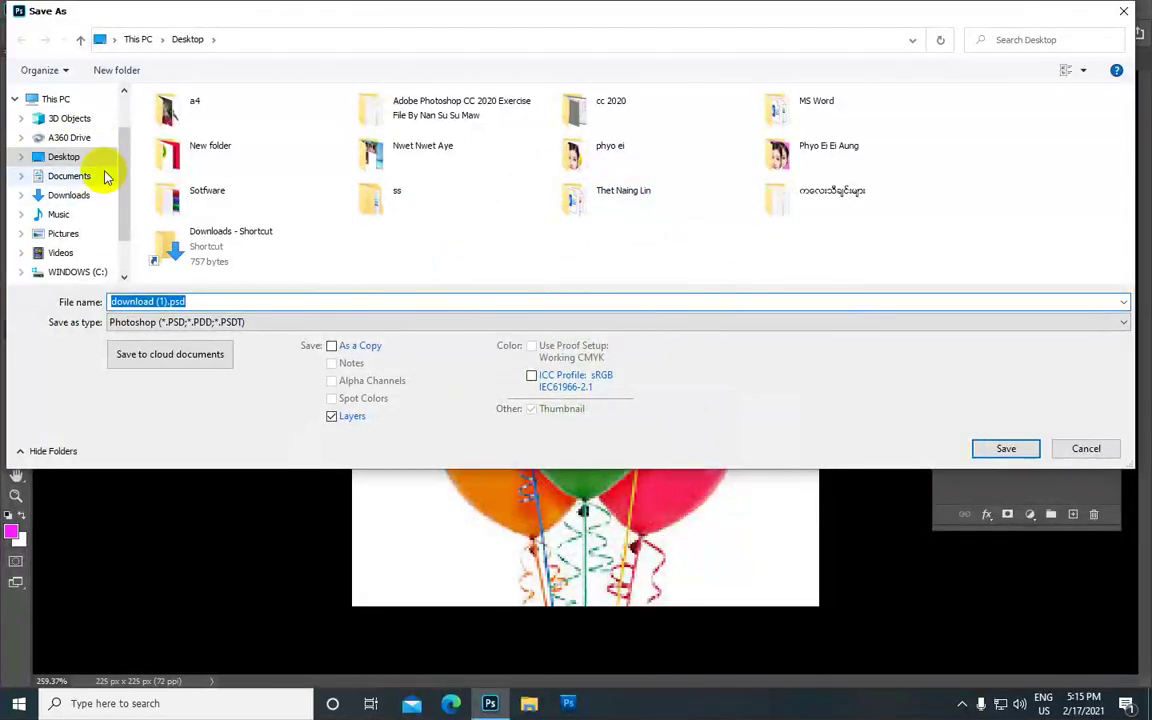
click(455, 203)
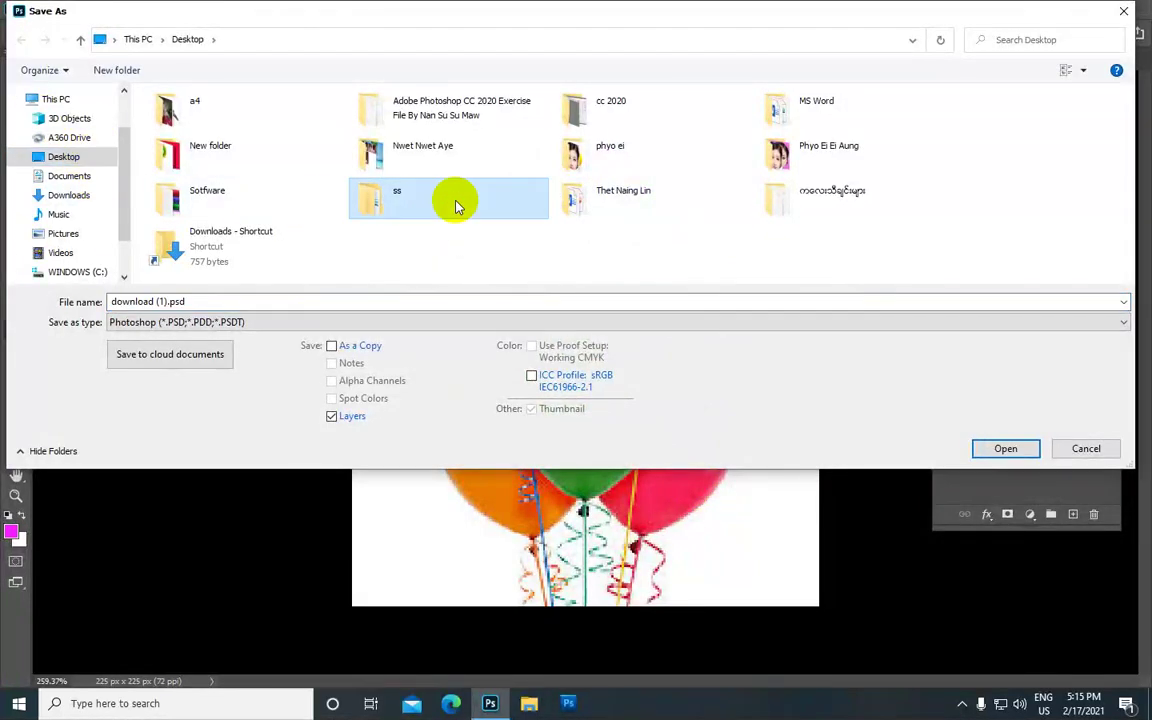
click(444, 195)
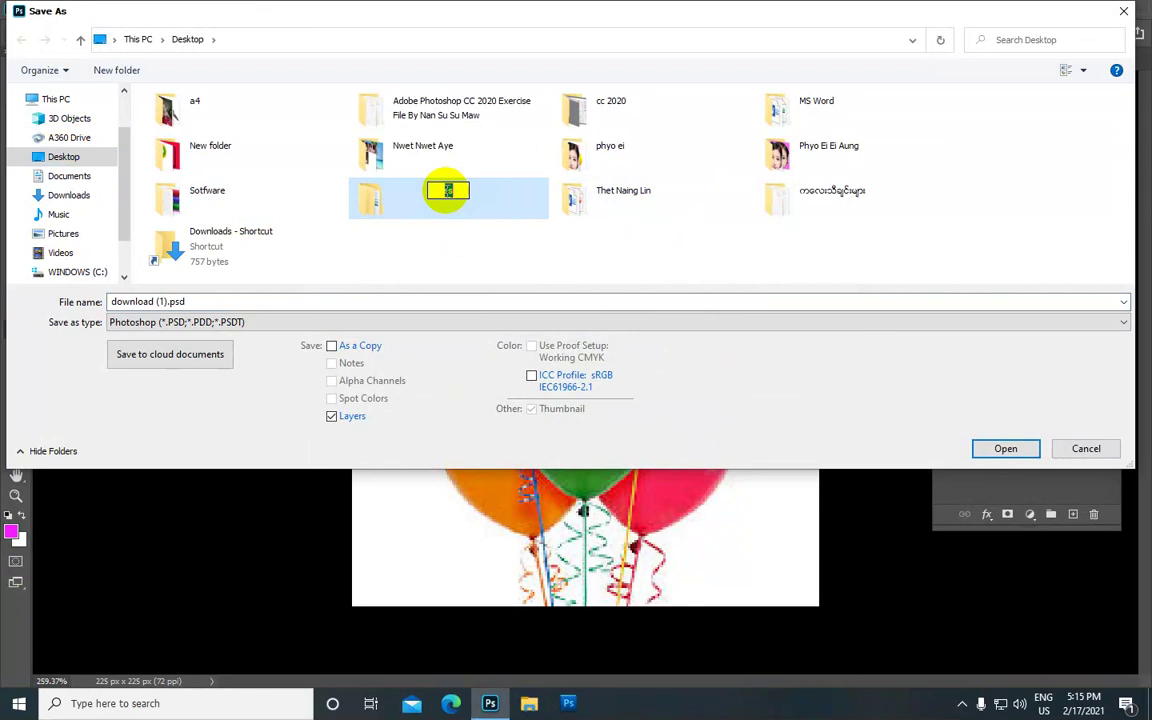
double_click(404, 204)
scroll(399, 205, down, 3)
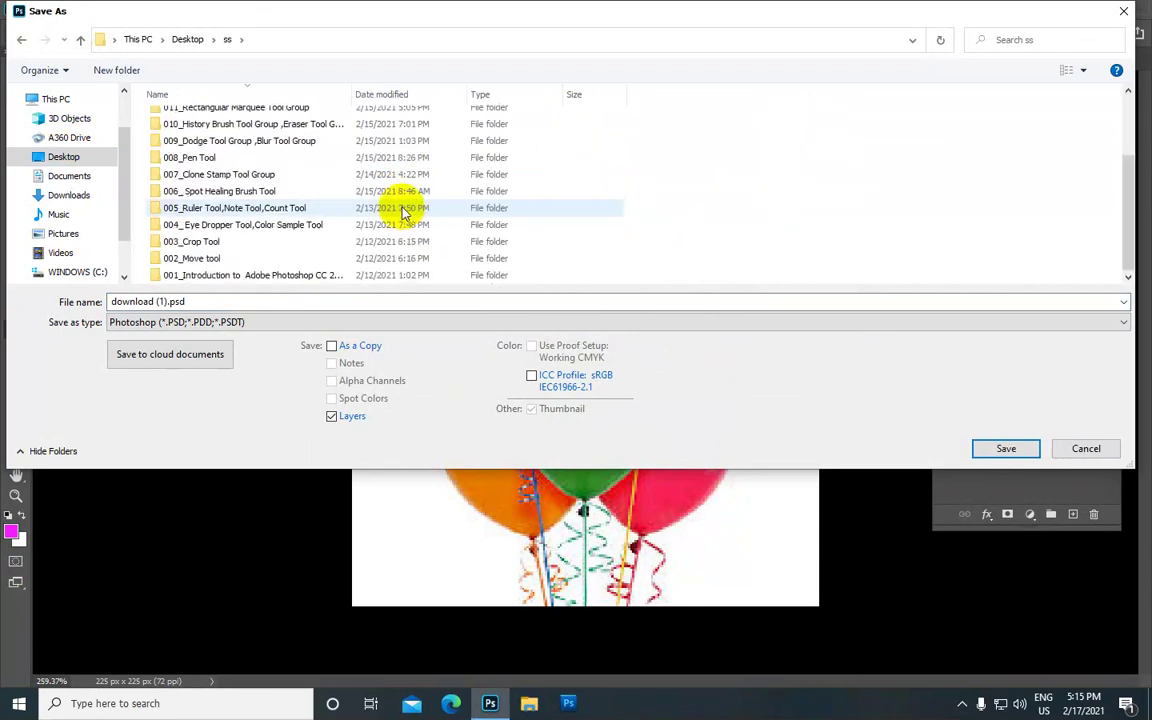
Name the file 0001 and save it as JPEG
drag(186, 301, 113, 301)
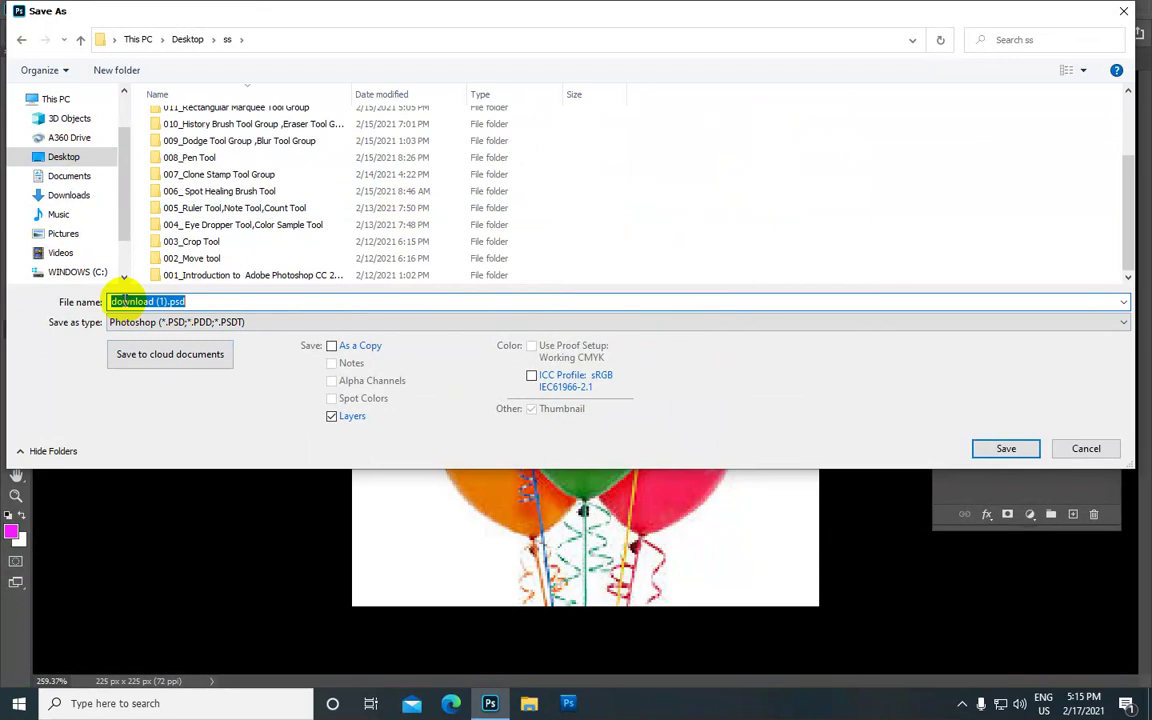
text(00)
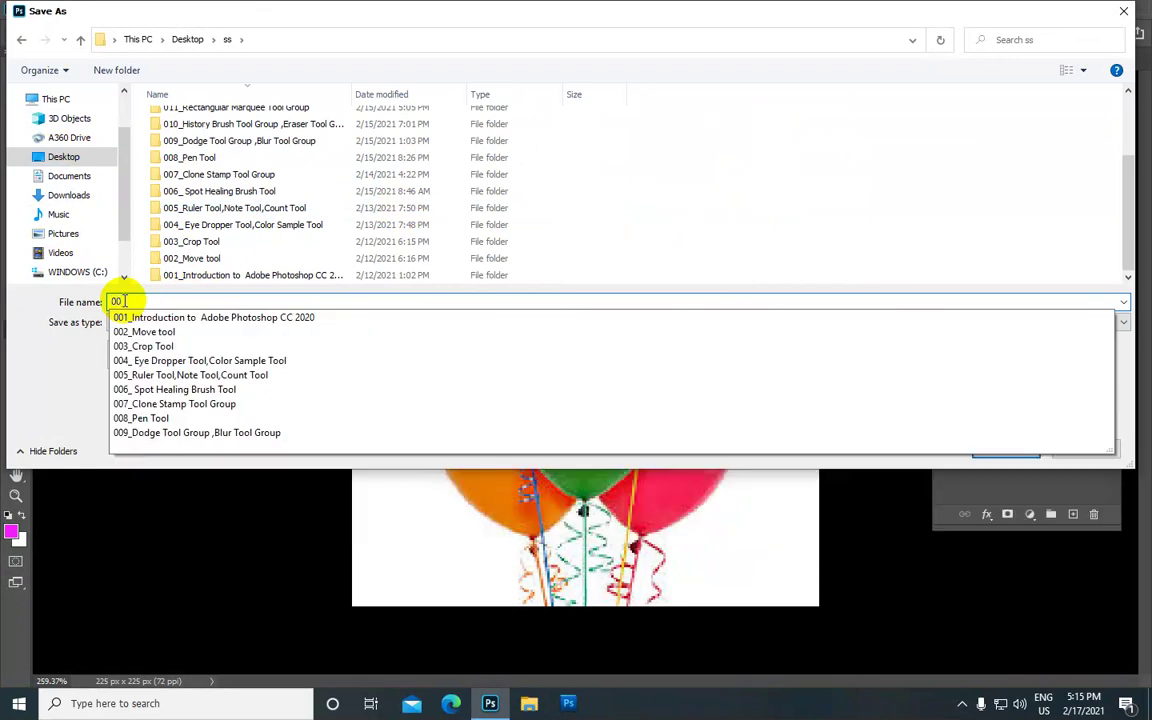
text(01)
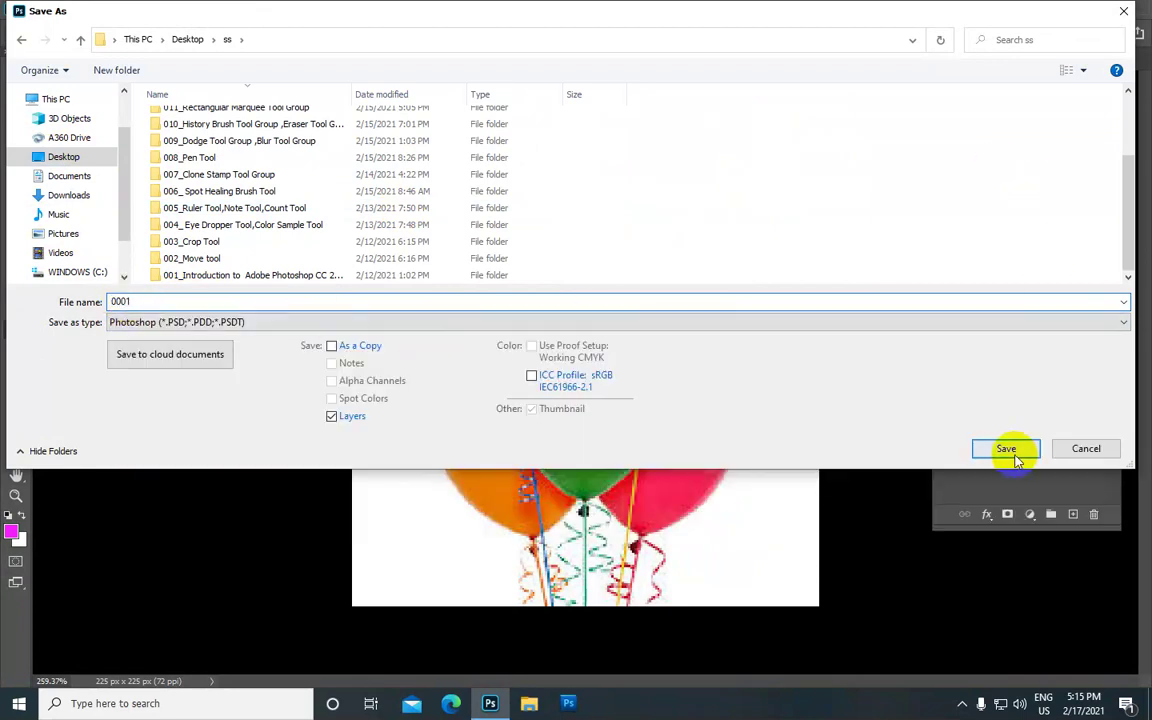
click(250, 326)
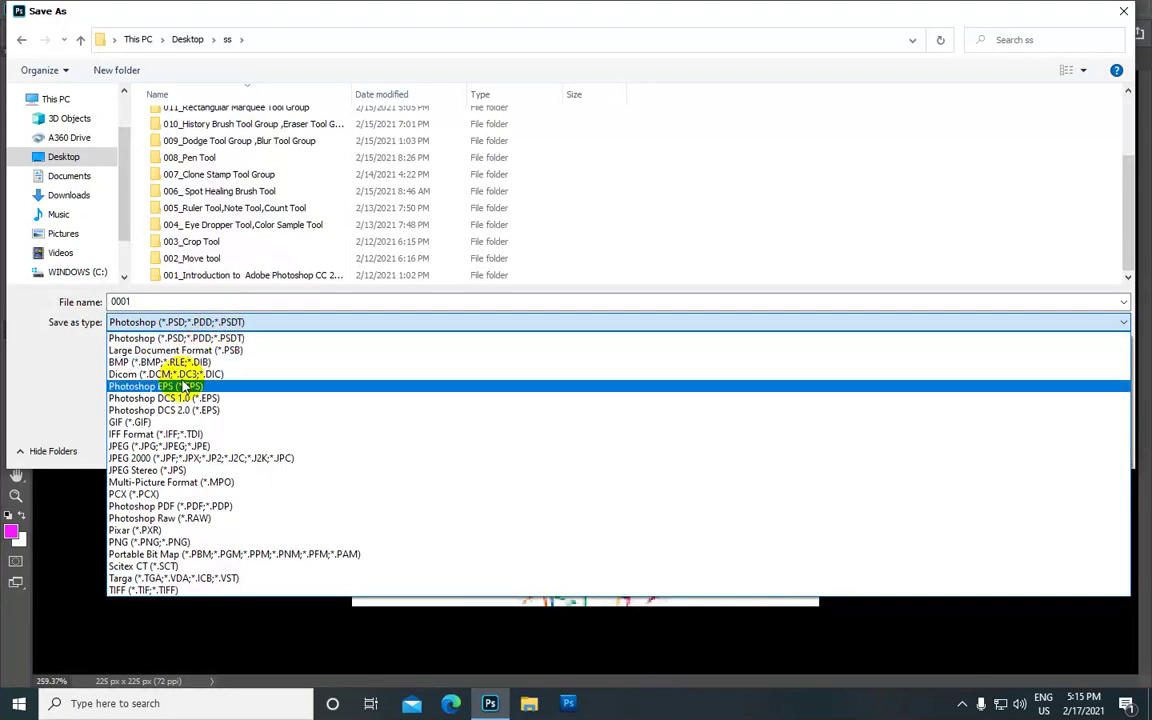
click(183, 447)
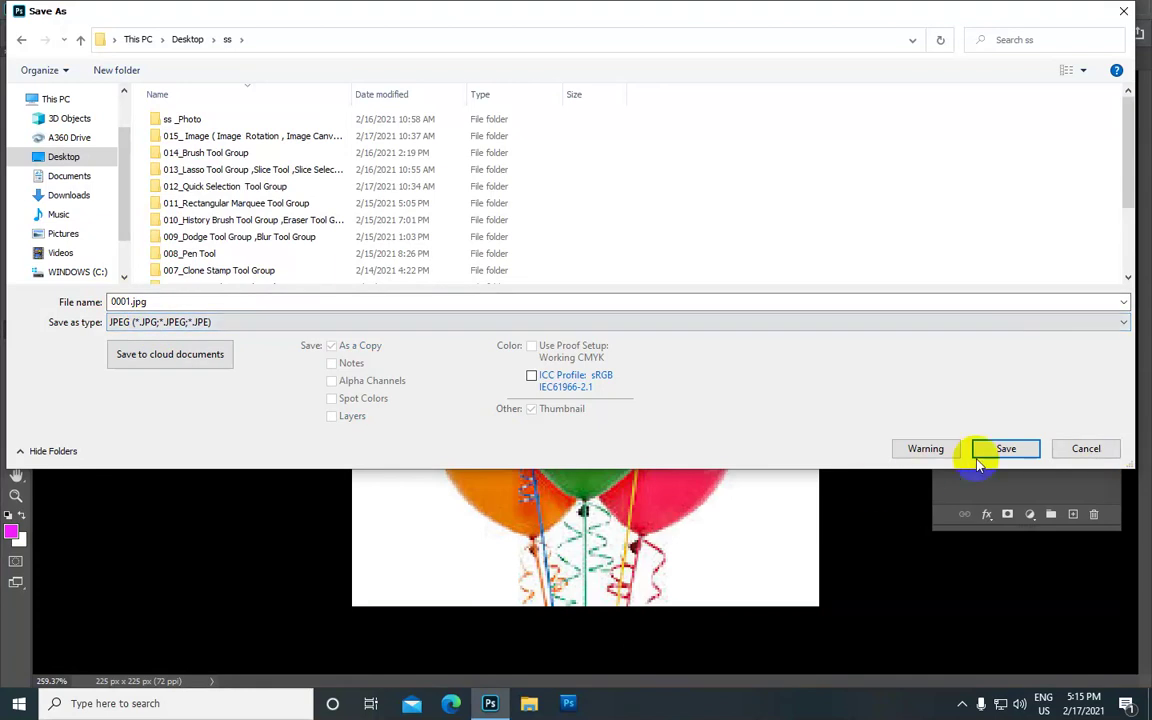
click(1006, 449)
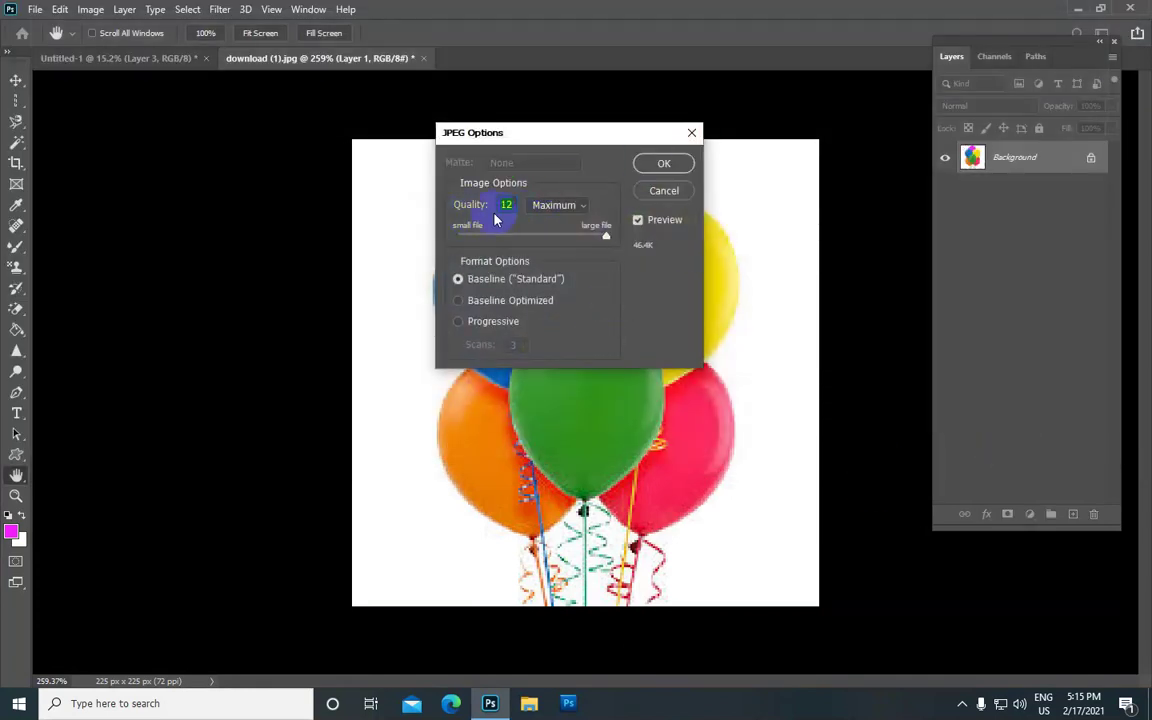
Accept the JPEG options at maximum quality 12
click(665, 166)
scroll(636, 280, up, 1)
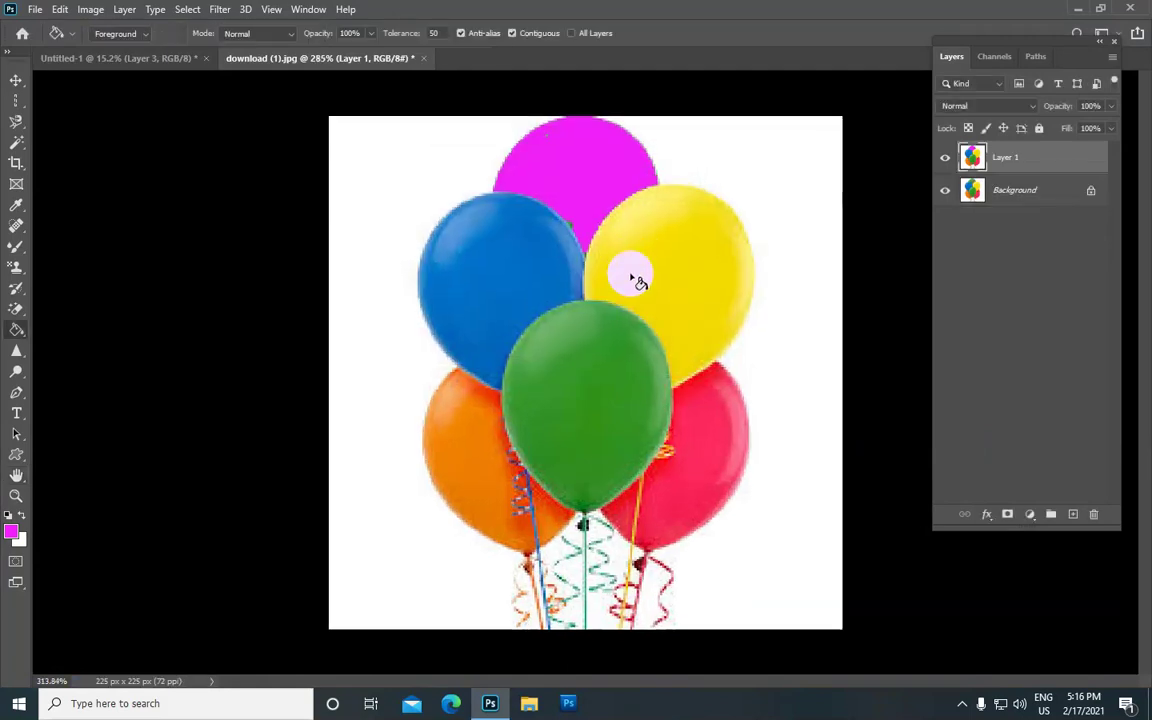
scroll(632, 277, up, 1)
scroll(632, 277, down, 1)
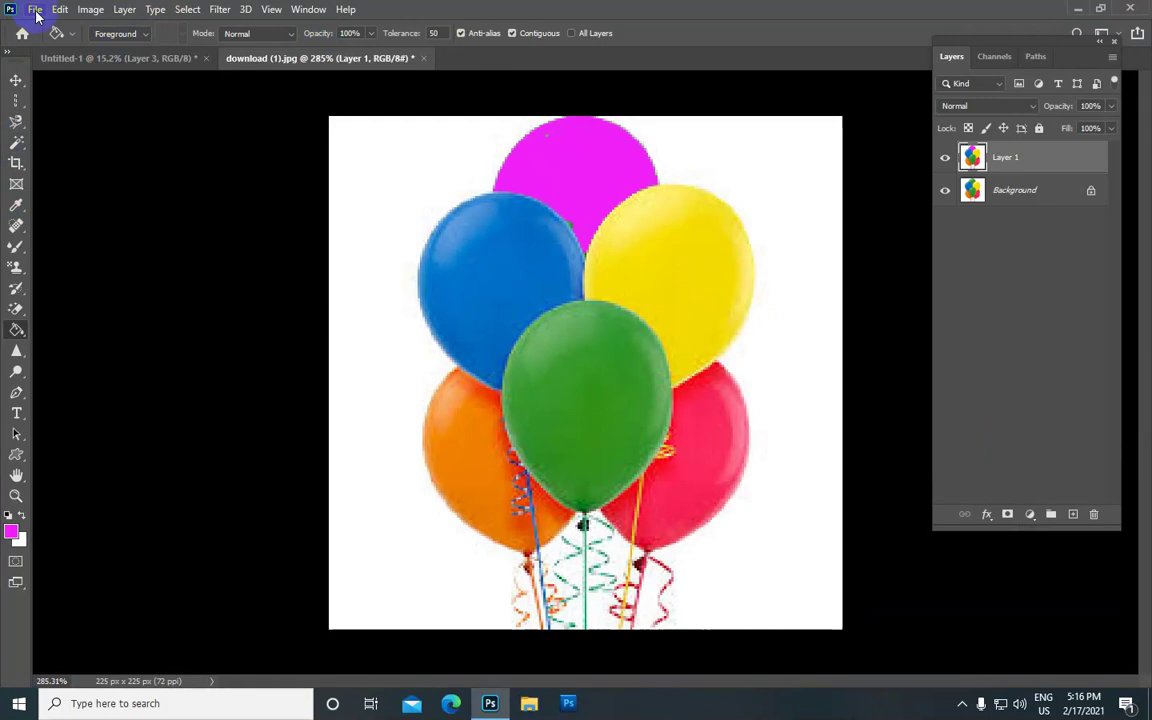
click(190, 10)
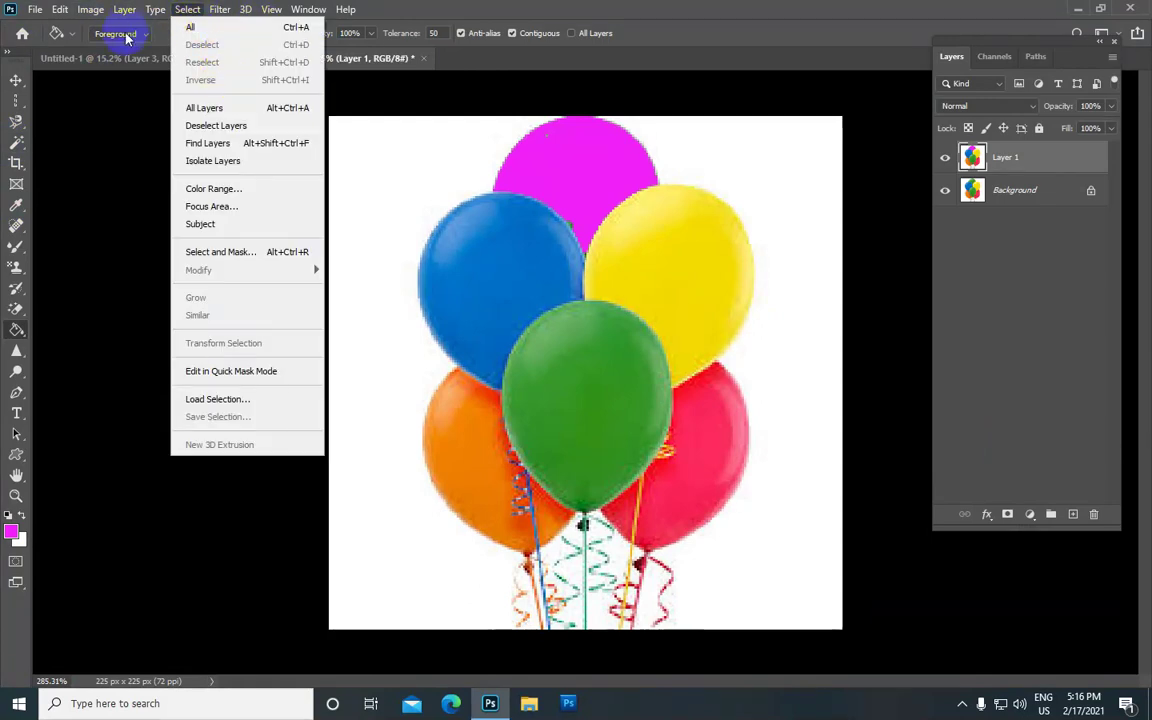
click(88, 74)
Open the Open dialog, browse to the Desktop, and pick 1.jpg
click(35, 10)
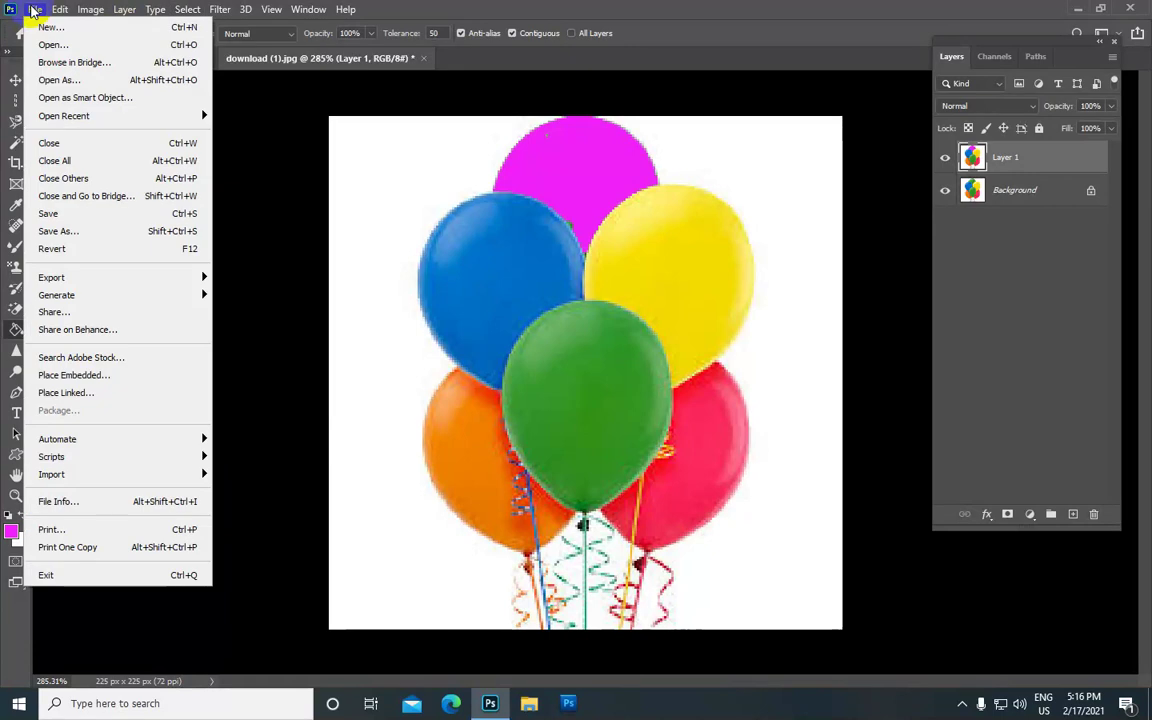
click(35, 10)
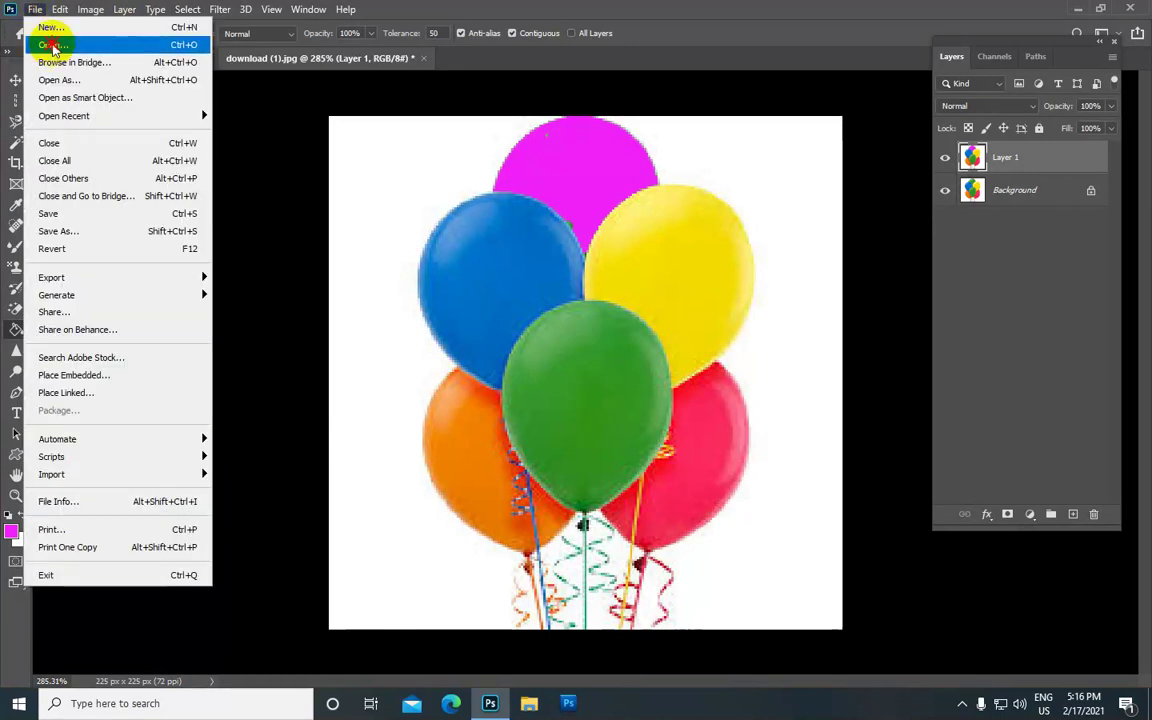
click(53, 46)
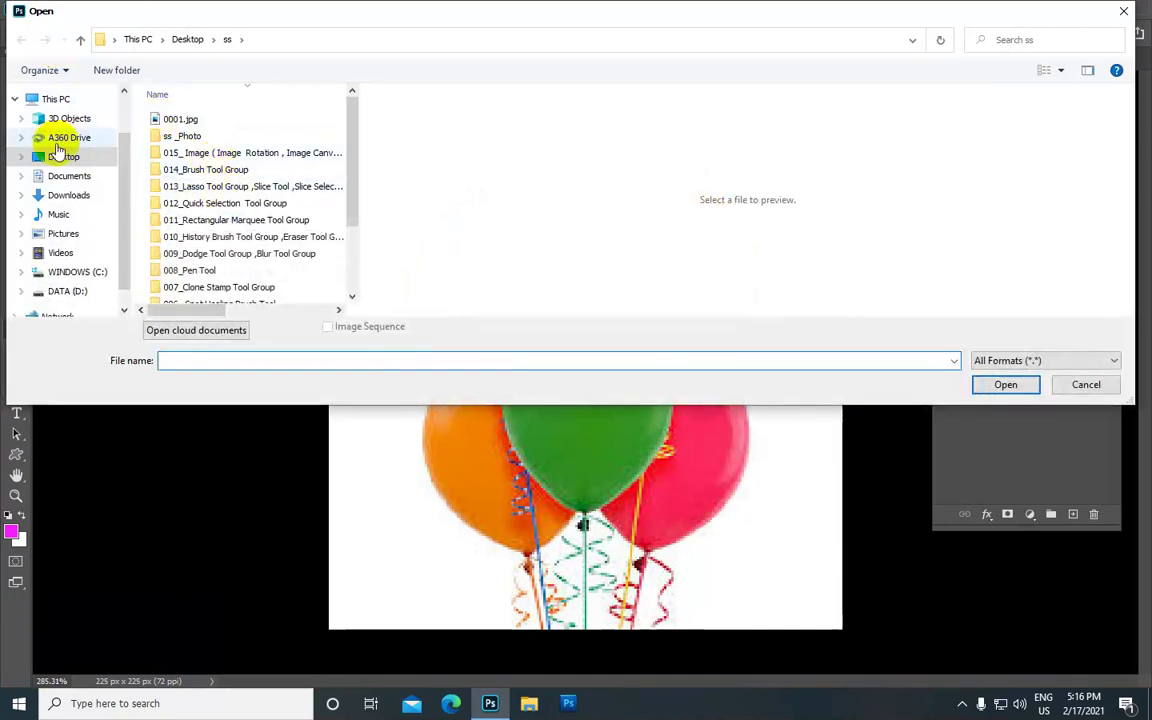
click(66, 158)
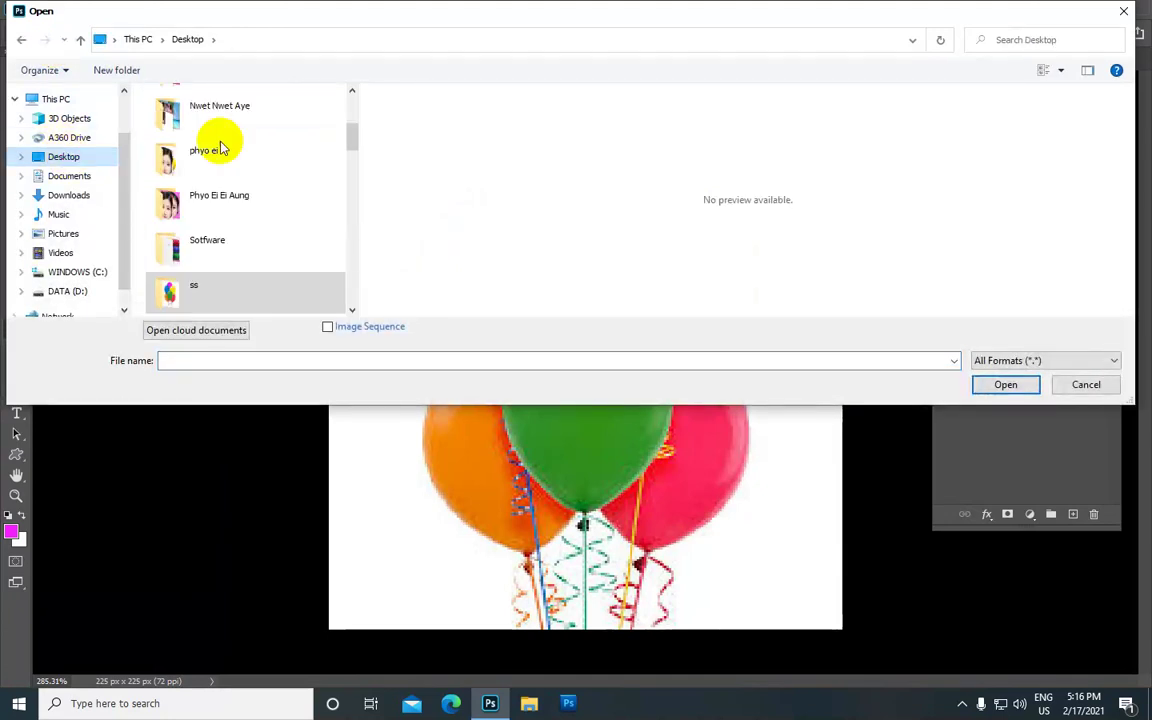
scroll(258, 160, down, 2)
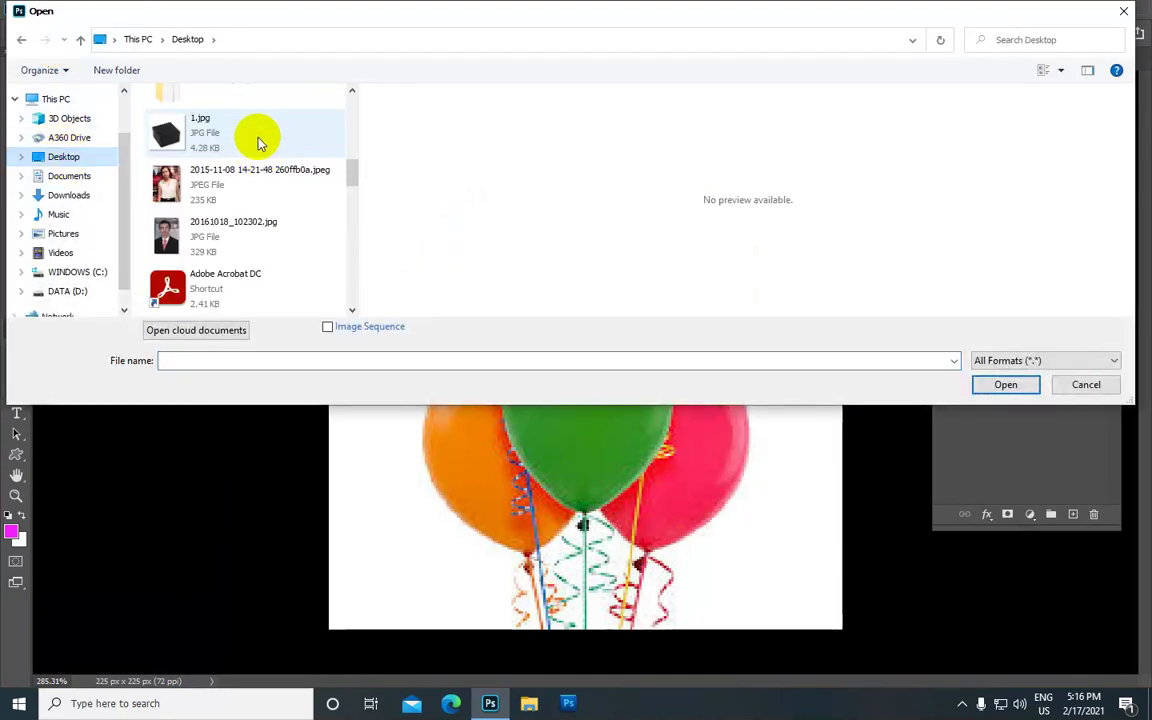
click(258, 140)
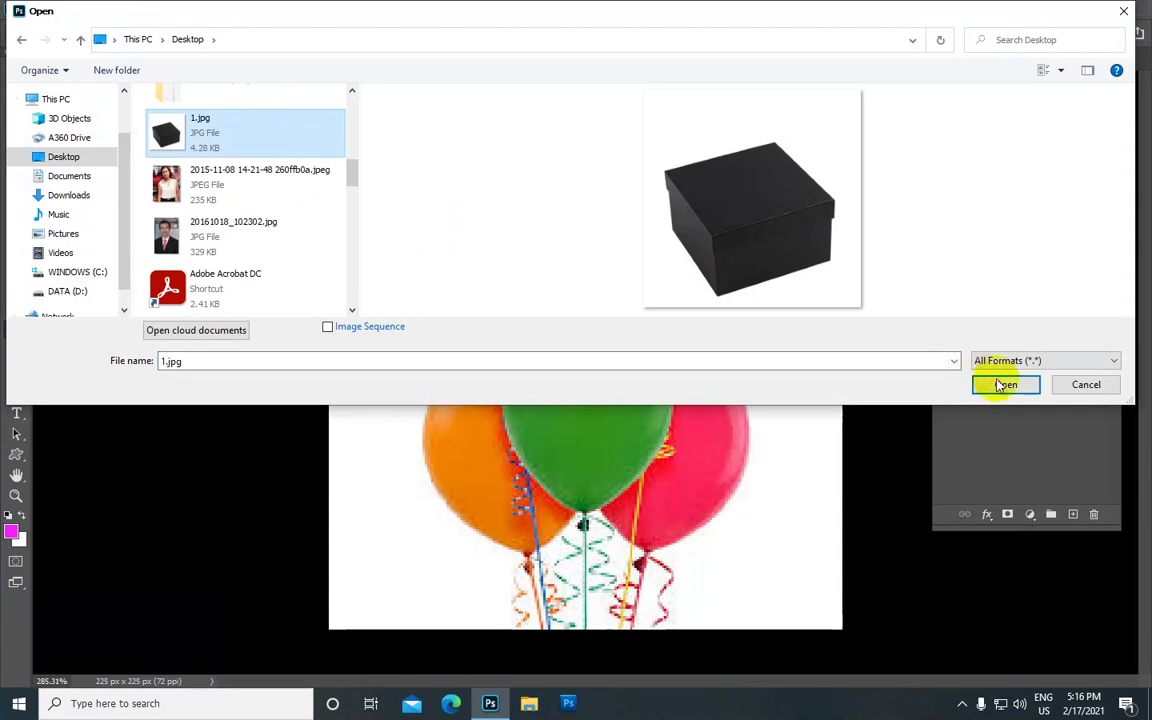
Open 1.jpg, duplicate its layer, and Magic Wand-select the white background
click(1006, 385)
scroll(630, 391, up, 3)
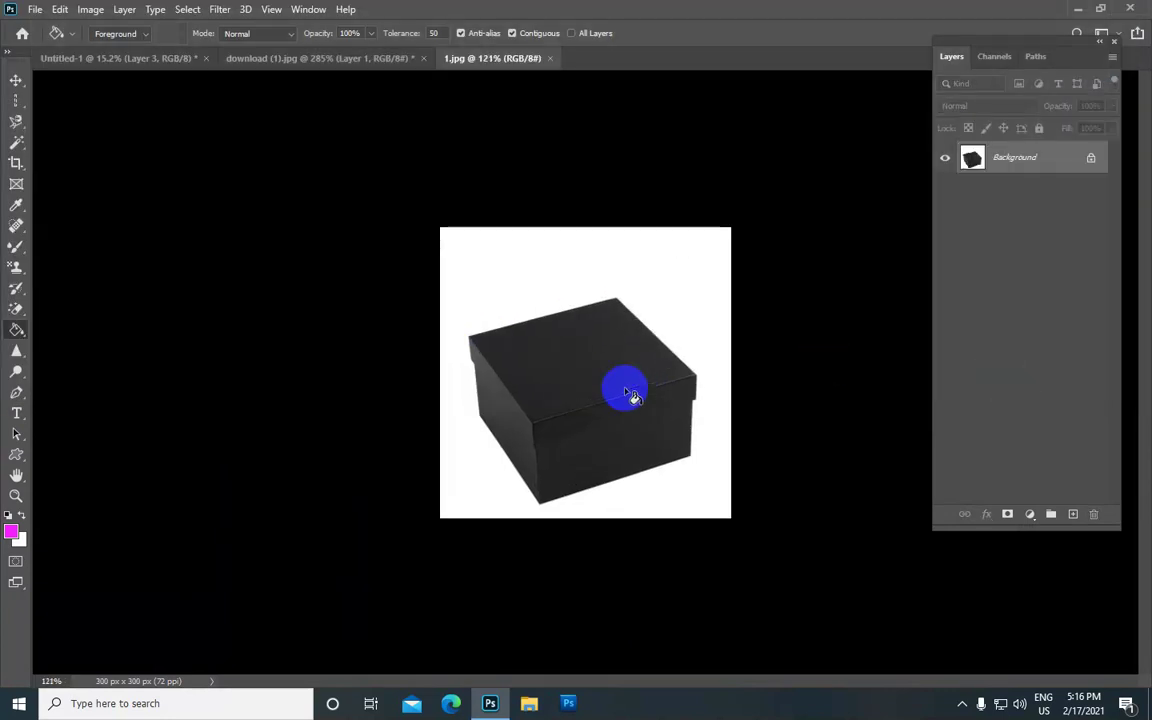
scroll(585, 370, up, 1)
scroll(592, 378, up, 2)
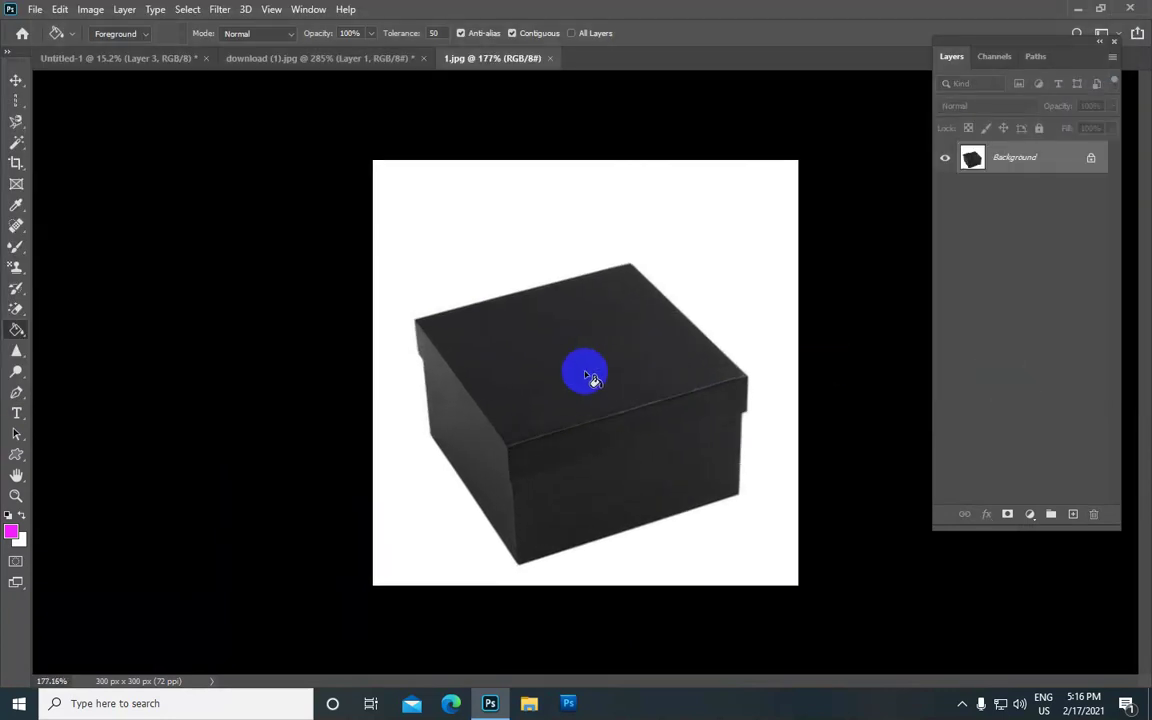
scroll(590, 378, up, 1)
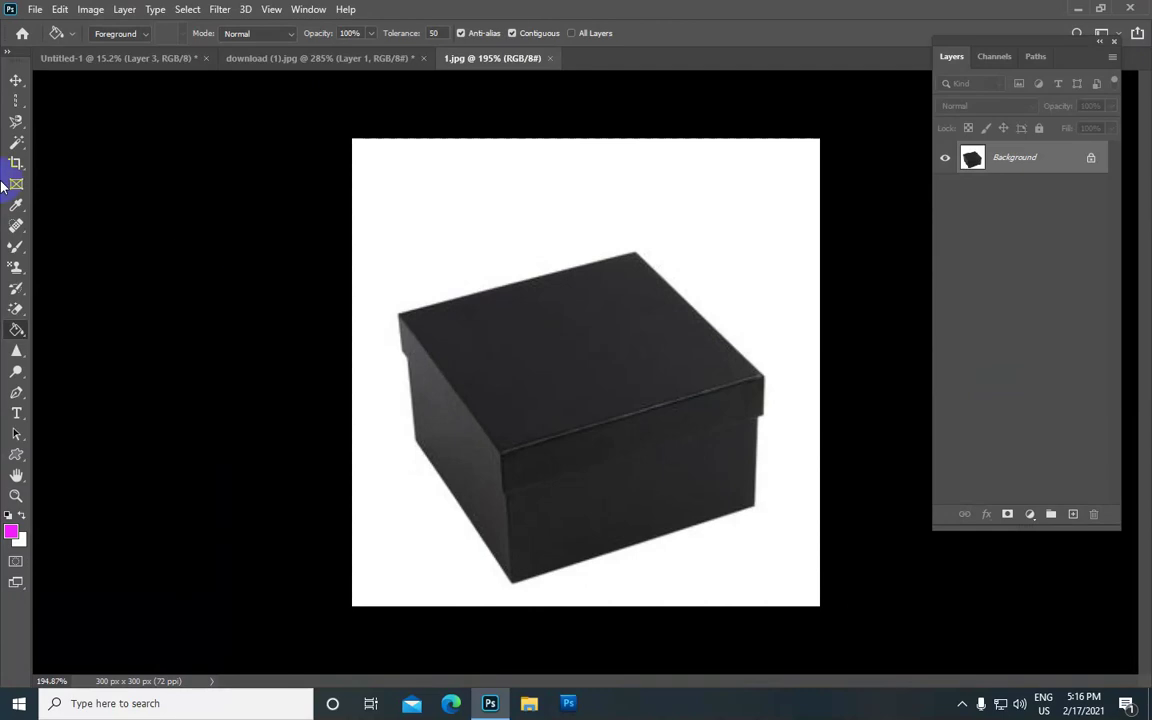
drag(22, 141, 97, 178)
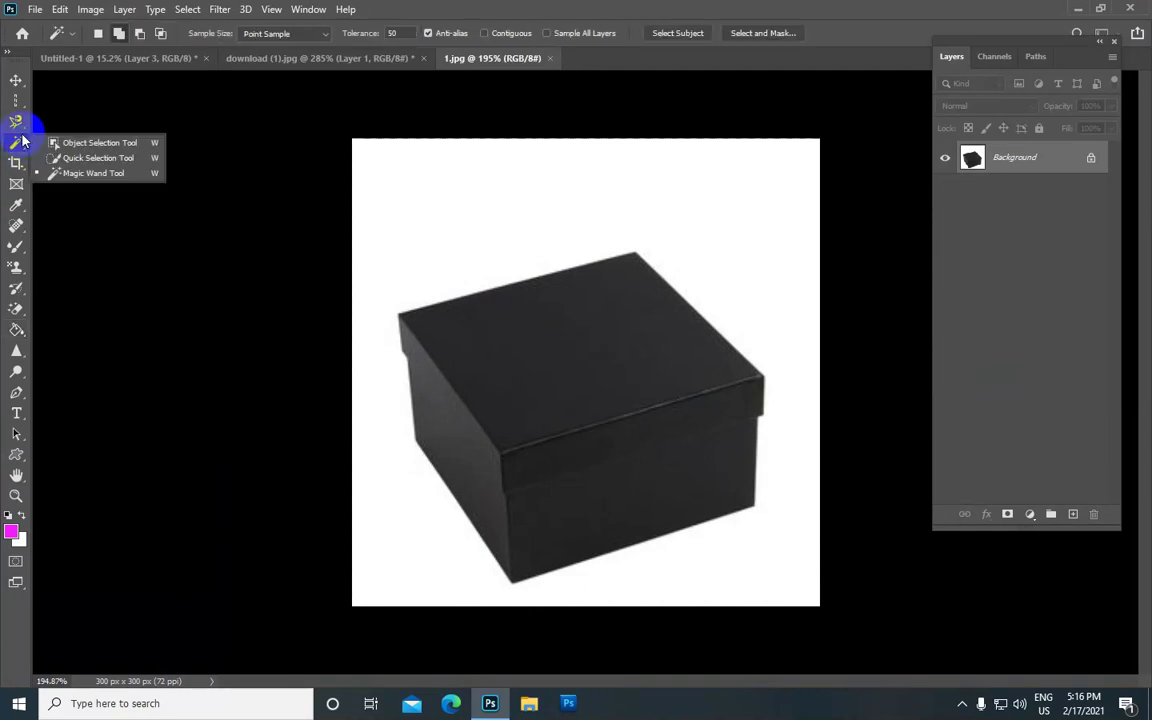
click(97, 175)
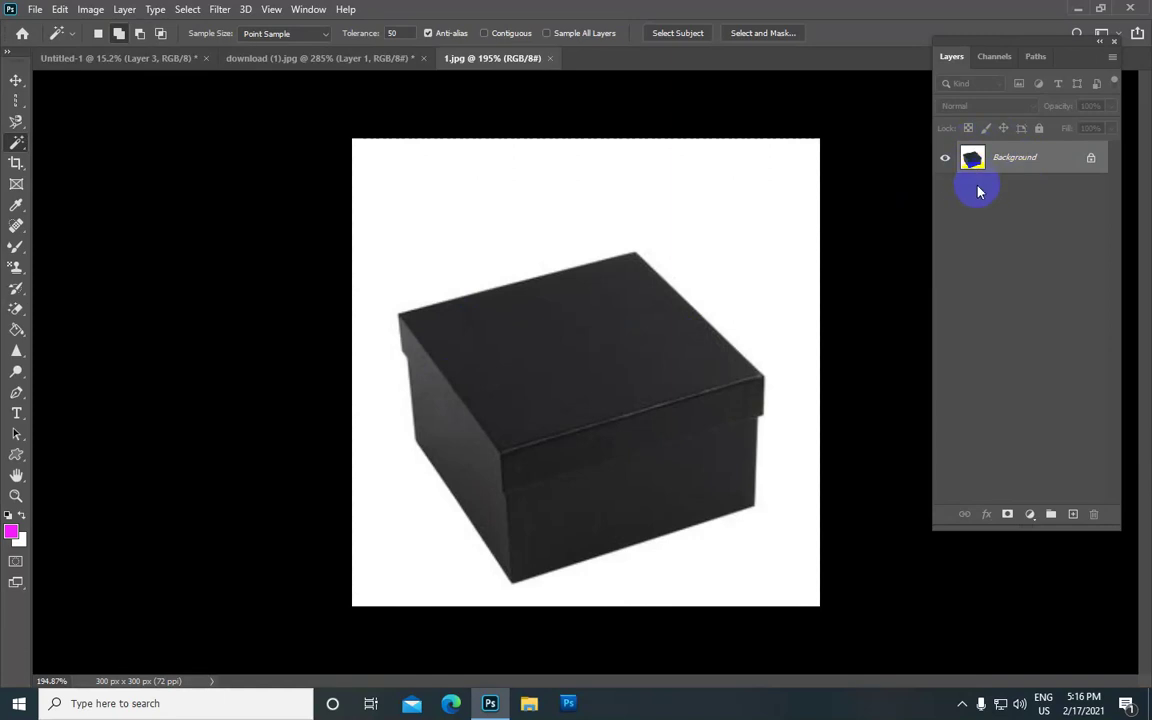
key(ctrl+j)
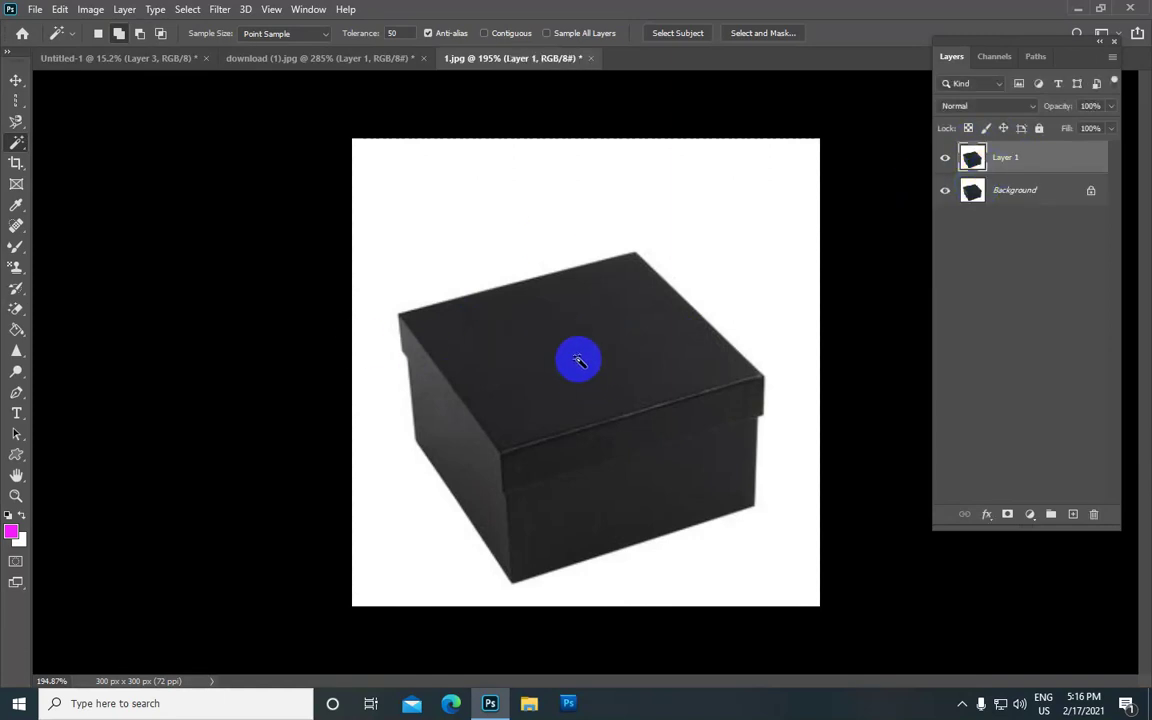
click(581, 356)
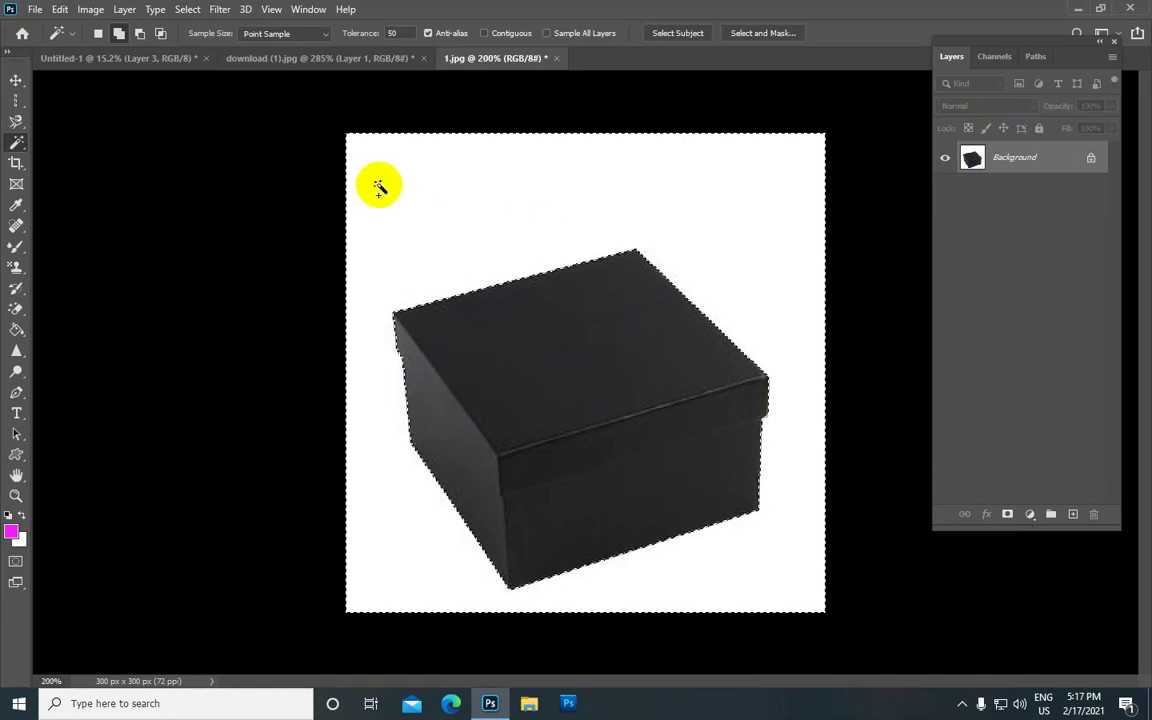
scroll(287, 133, up, 1)
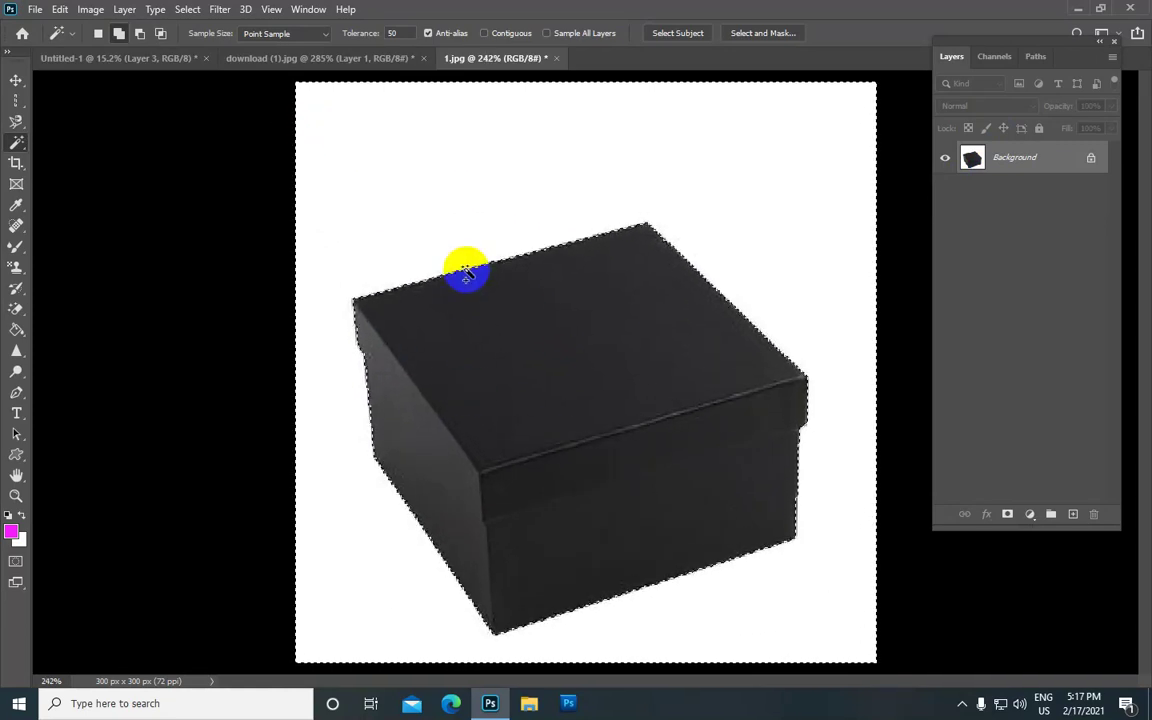
scroll(466, 272, down, 1)
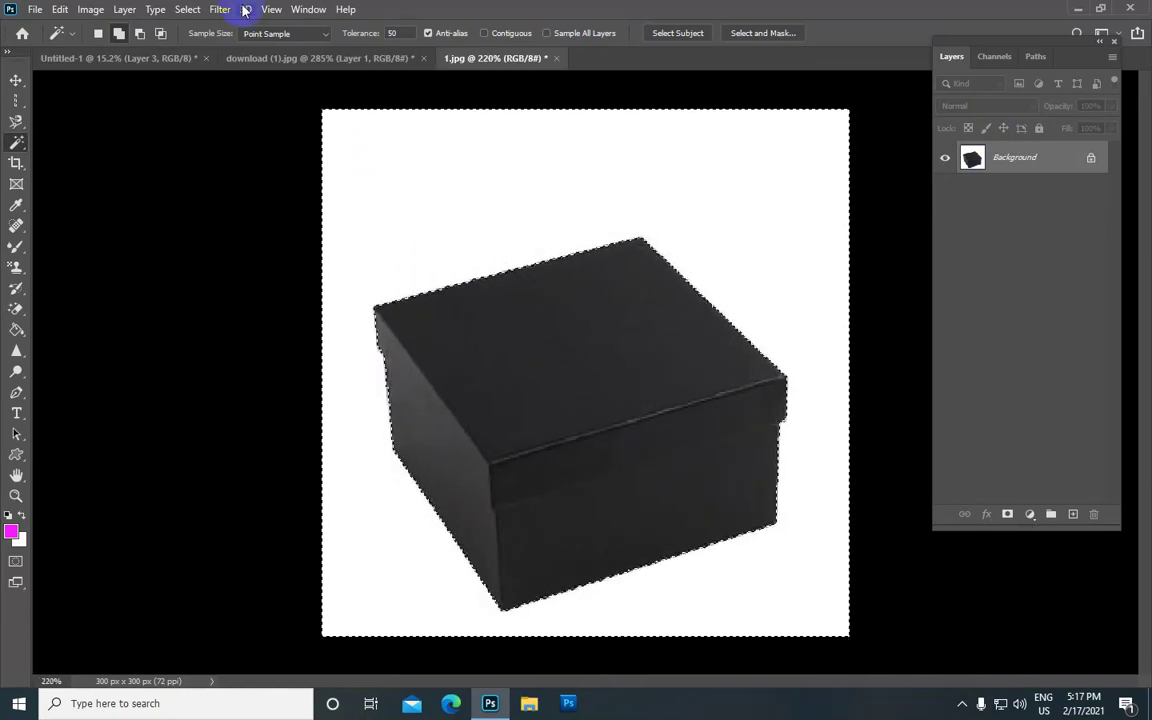
Invert the selection so only the black box is selected
click(186, 9)
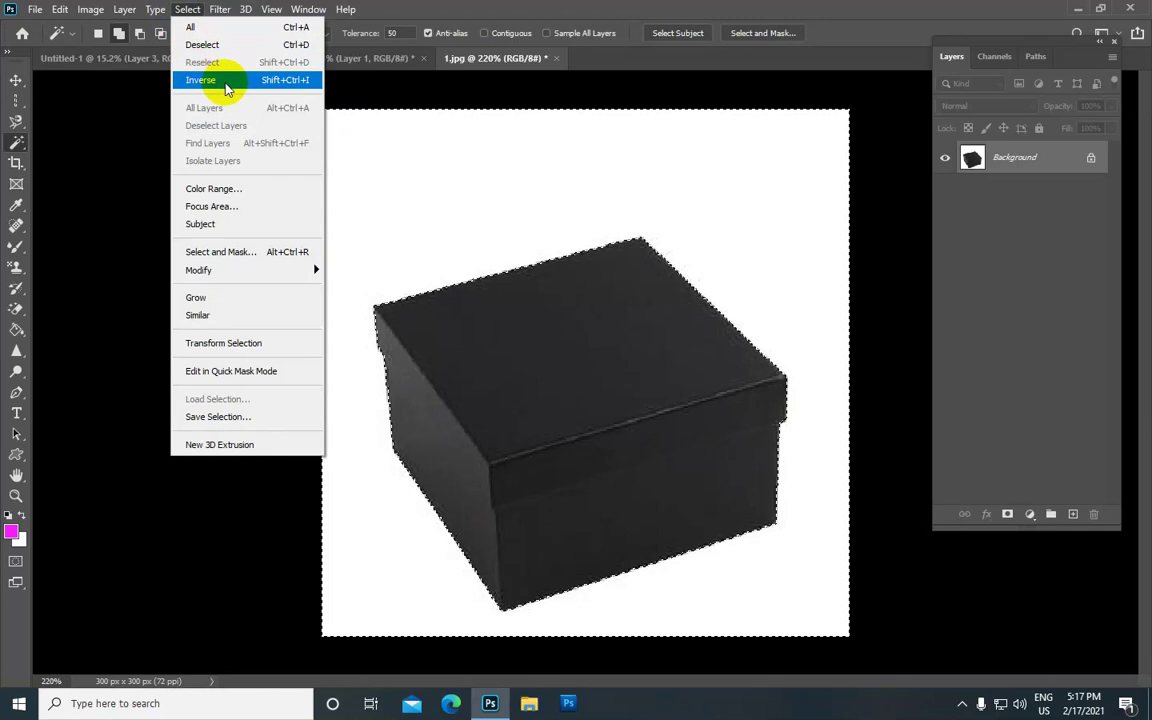
click(224, 82)
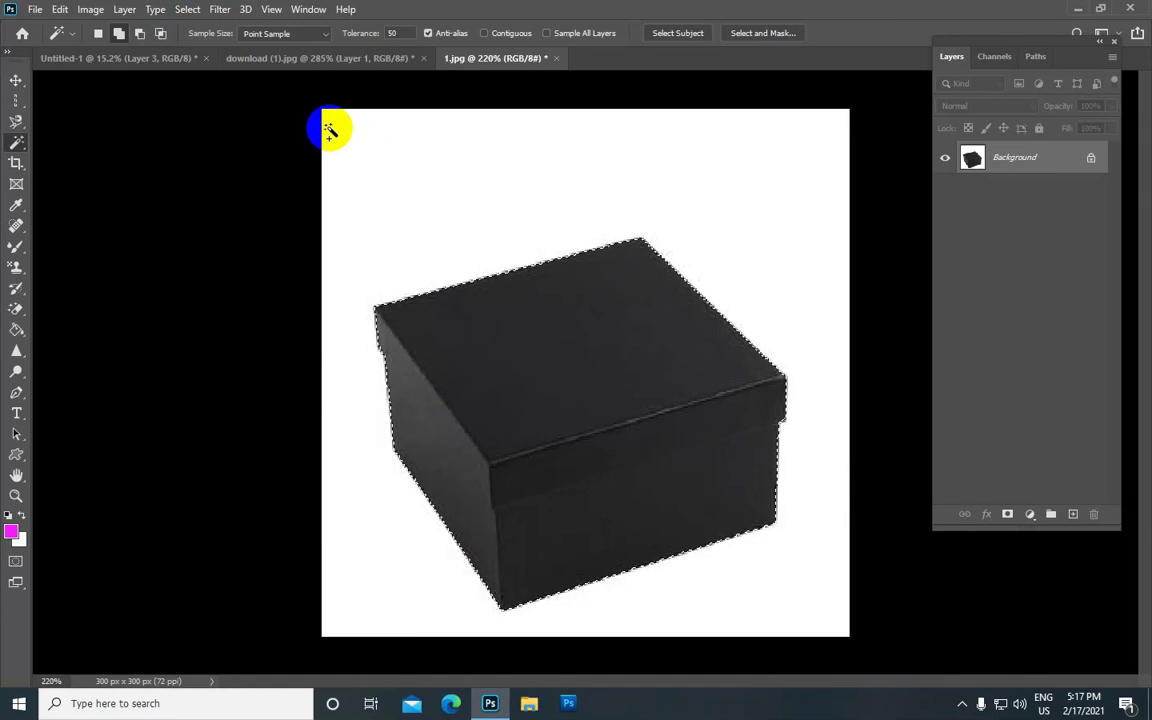
click(386, 366)
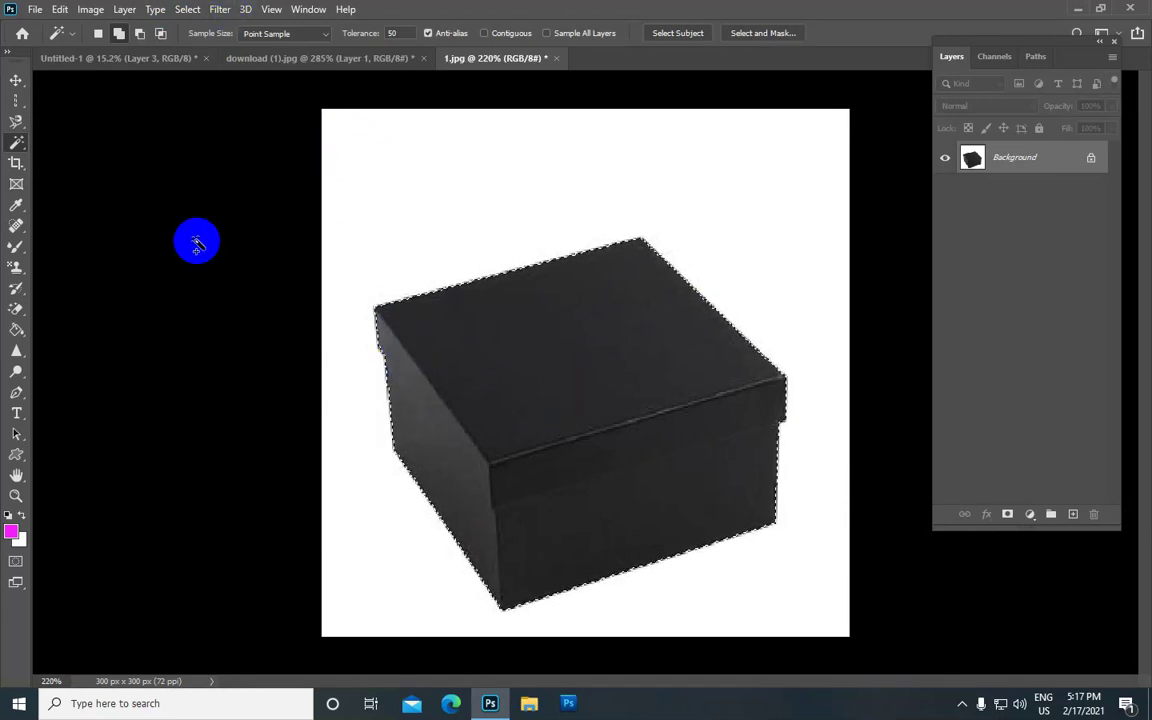
Deselect everything to clear the selection outline
click(187, 9)
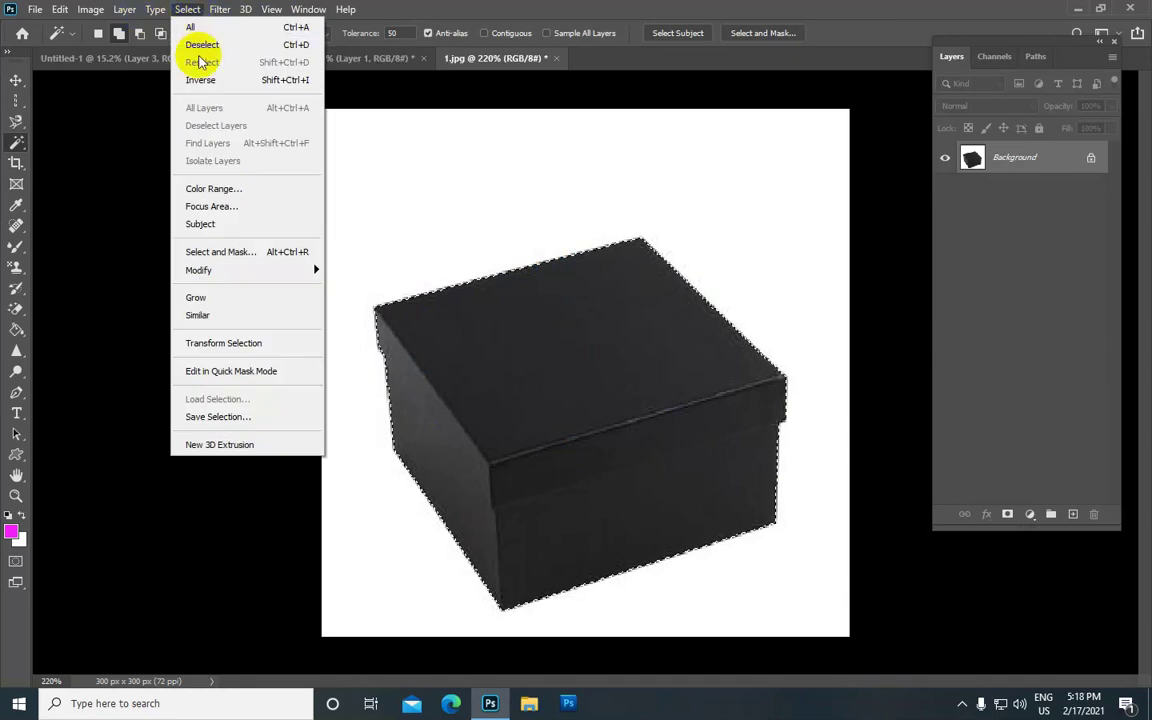
click(200, 45)
scroll(538, 364, up, 1)
scroll(538, 364, down, 1)
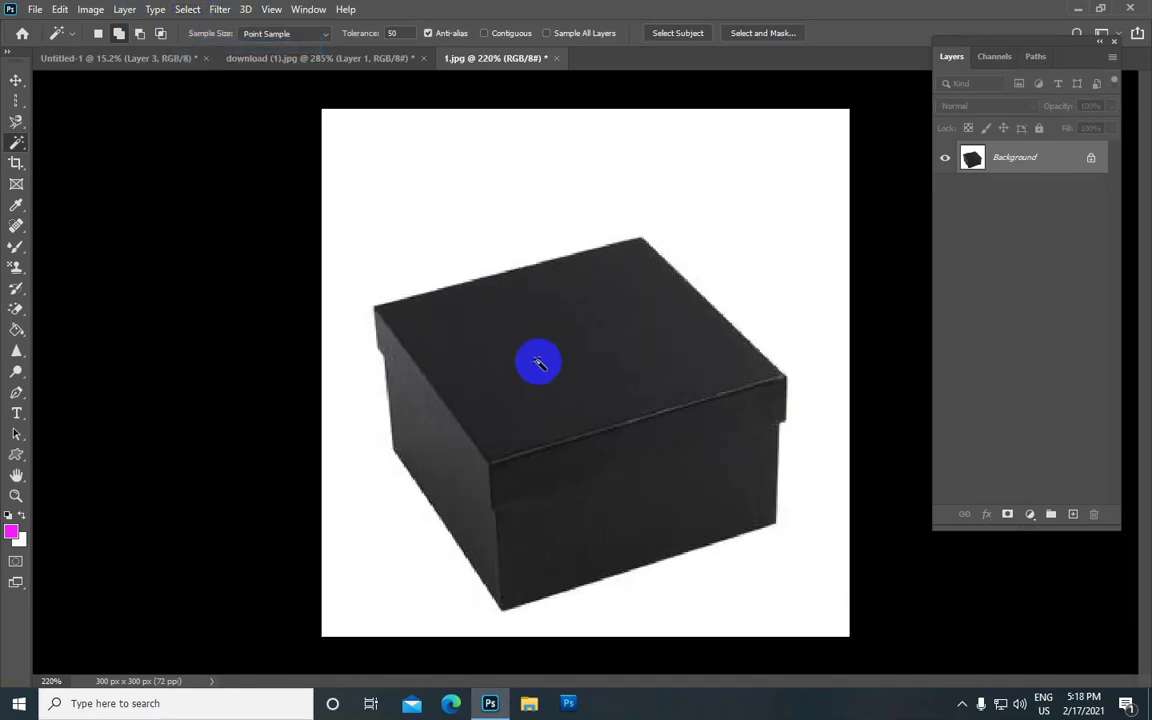
click(188, 10)
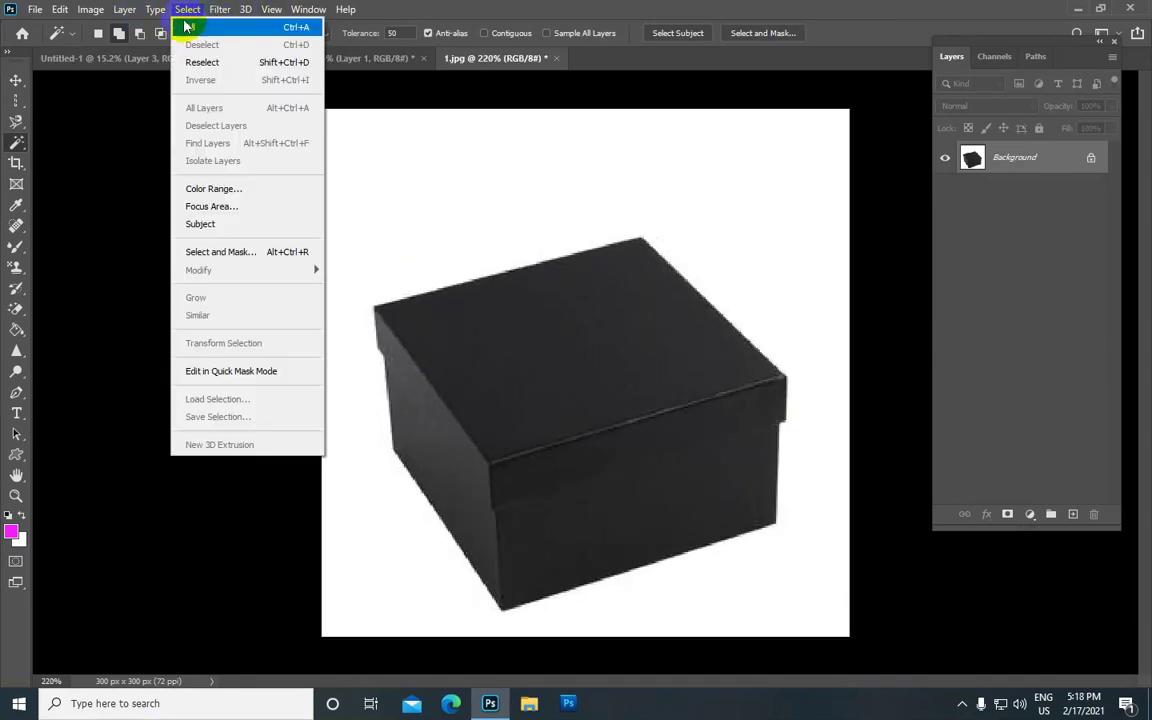